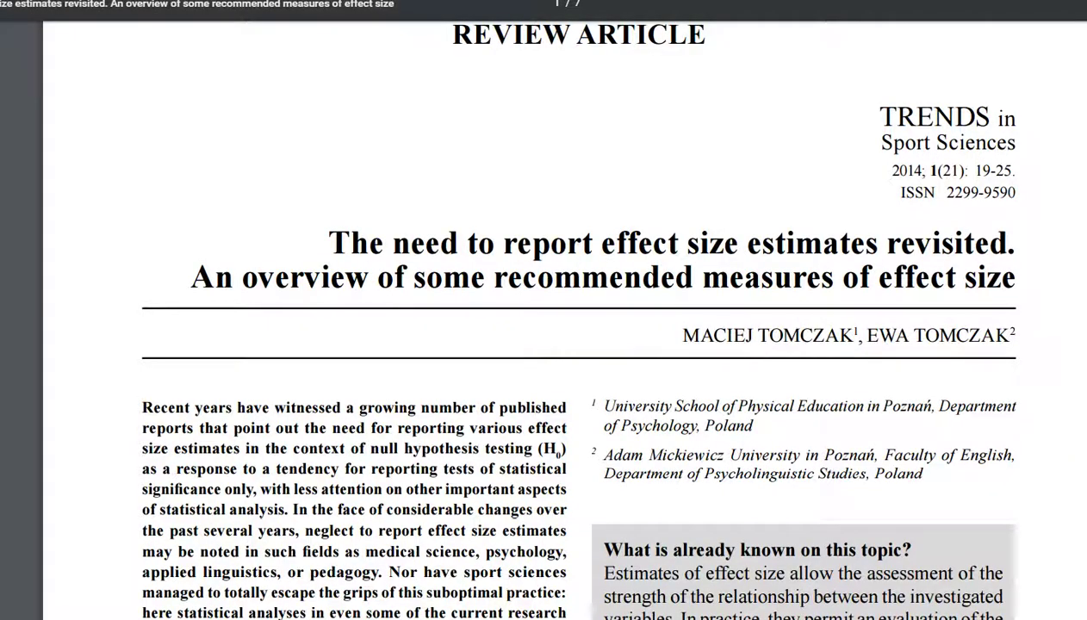
Scroll past the title page of the Tomczak effect-size review article.
{"action": "scroll", "coordinate": [552, 345], "scroll_direction": "down", "scroll_amount": 20}
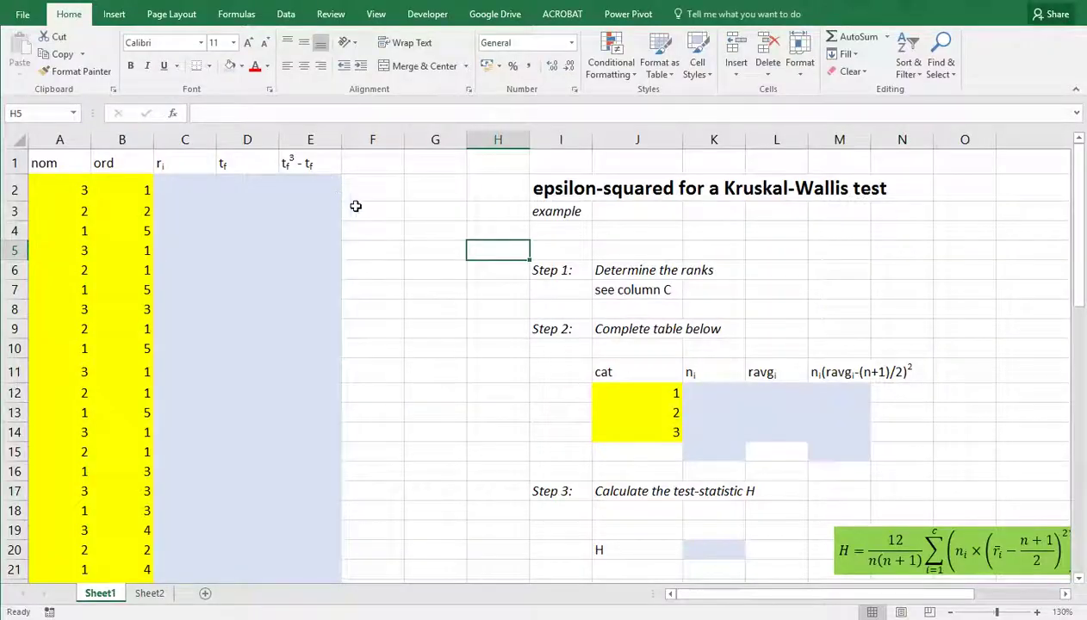
Review the nom group codes, the ord scores in column B, and the column C note.
{"action": "left_click", "coordinate": [79, 191]}
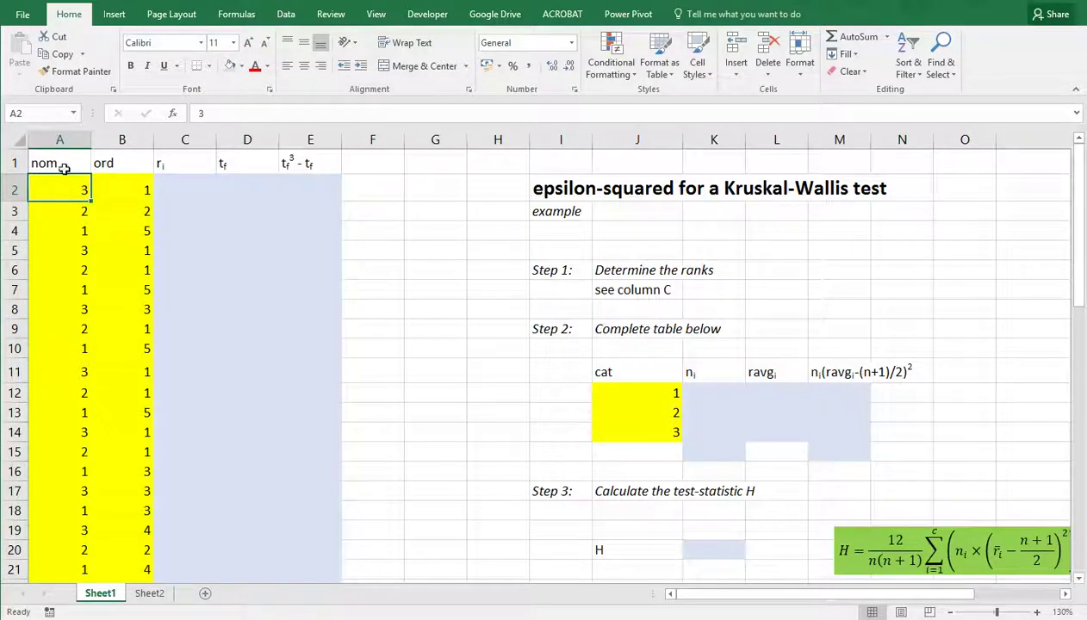
{"action": "left_click", "coordinate": [63, 167]}
{"action": "left_click_drag", "start_coordinate": [60, 185], "coordinate": [80, 289]}
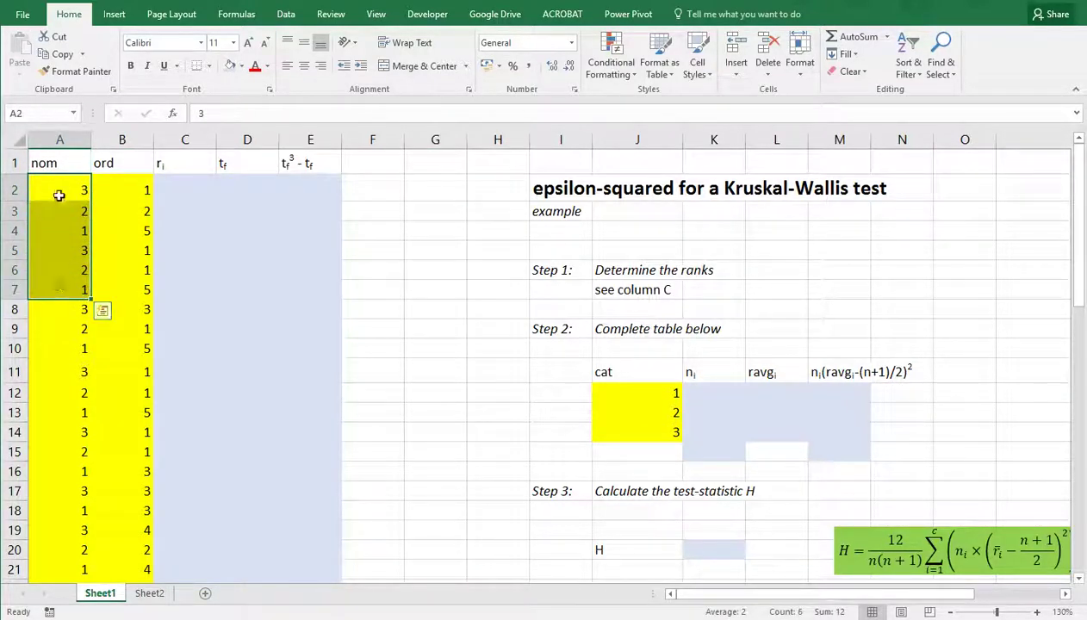
{"action": "left_click", "coordinate": [125, 191]}
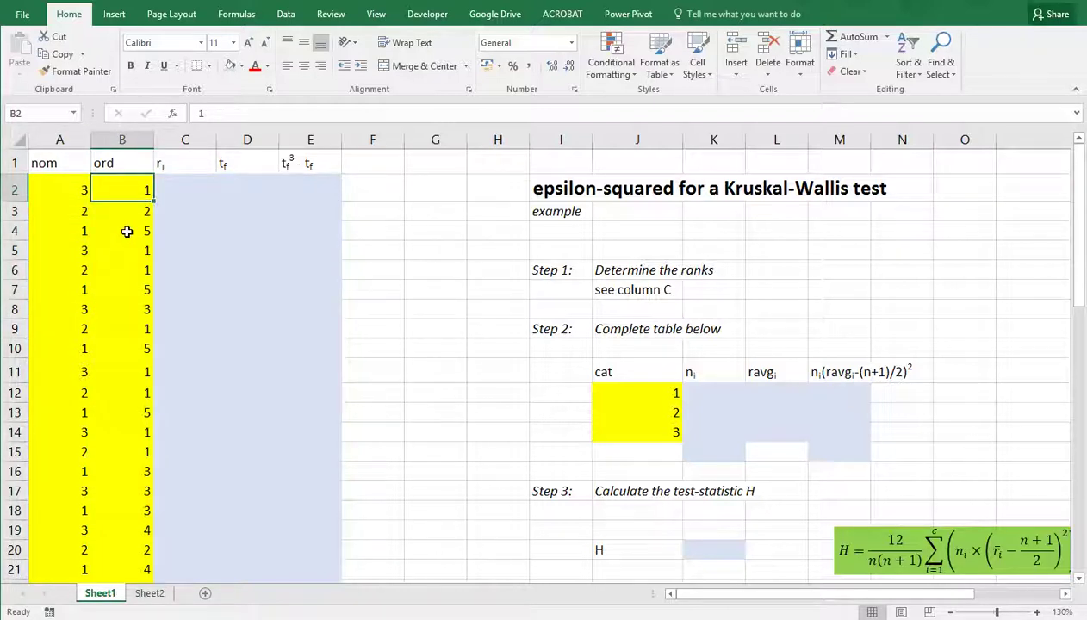
{"action": "left_click", "coordinate": [127, 230]}
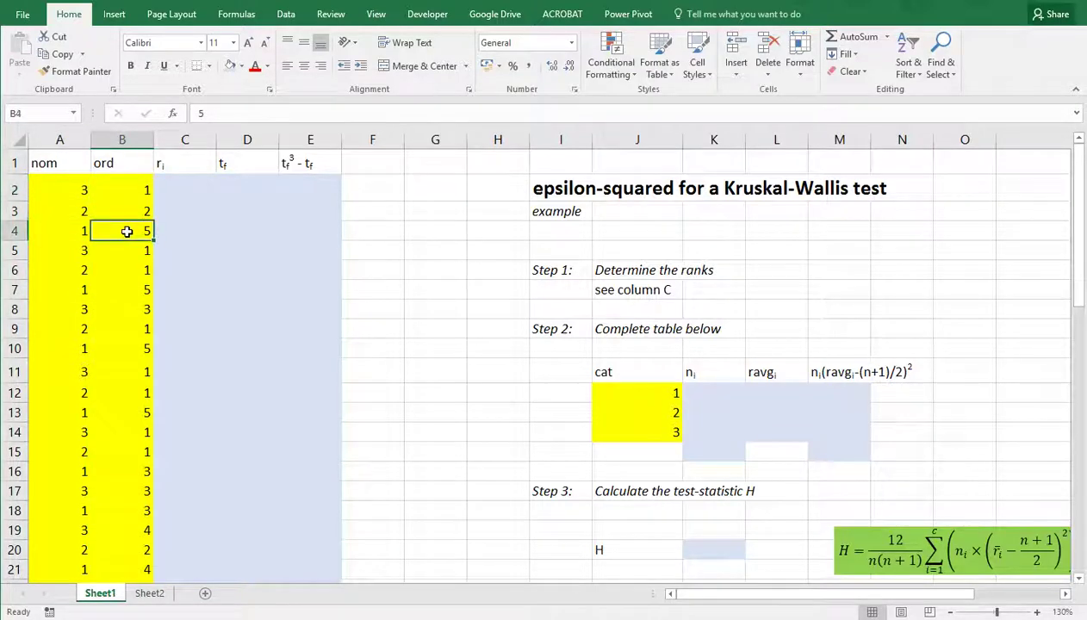
{"action": "left_click", "coordinate": [608, 295]}
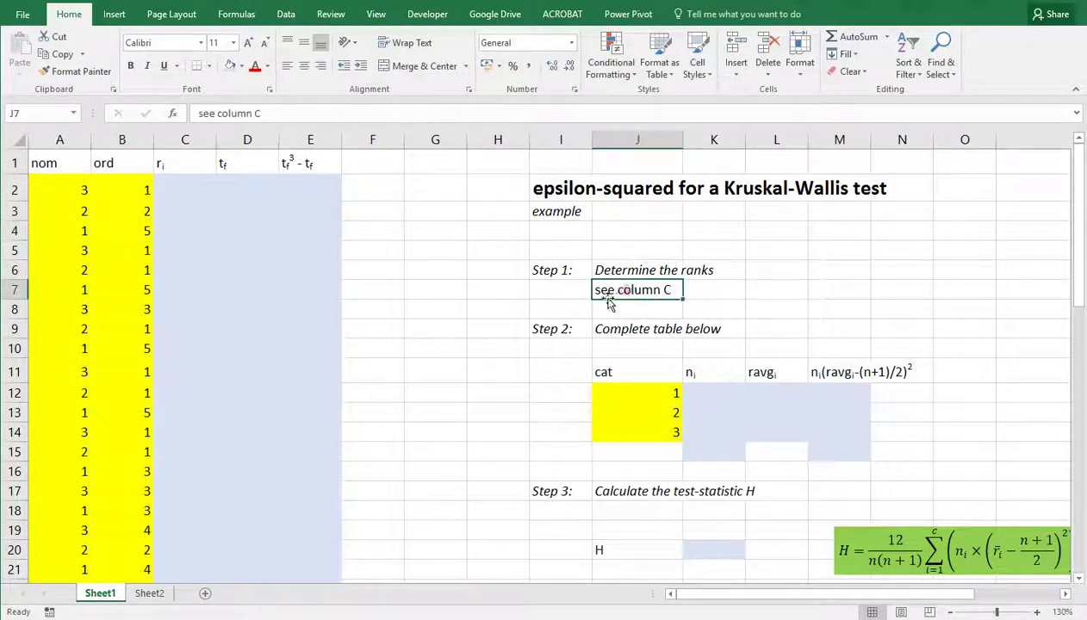
Enter =RANK.AVG(B2;B:B;1) in C2 and fill it down column C.
{"action": "left_click", "coordinate": [175, 186]}
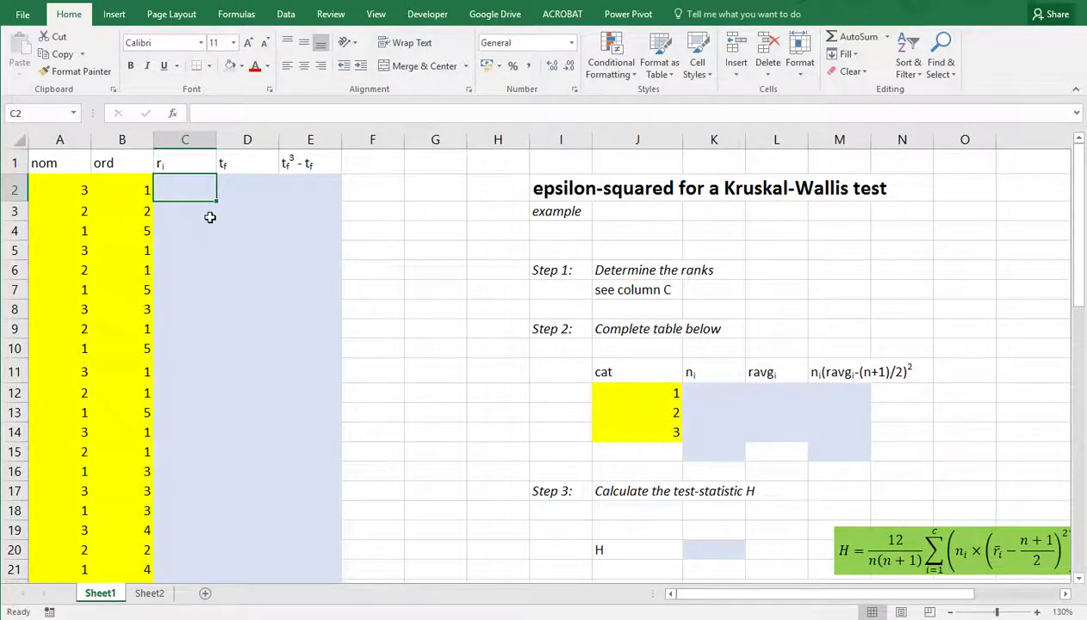
{"action": "type", "text": "=rank"}
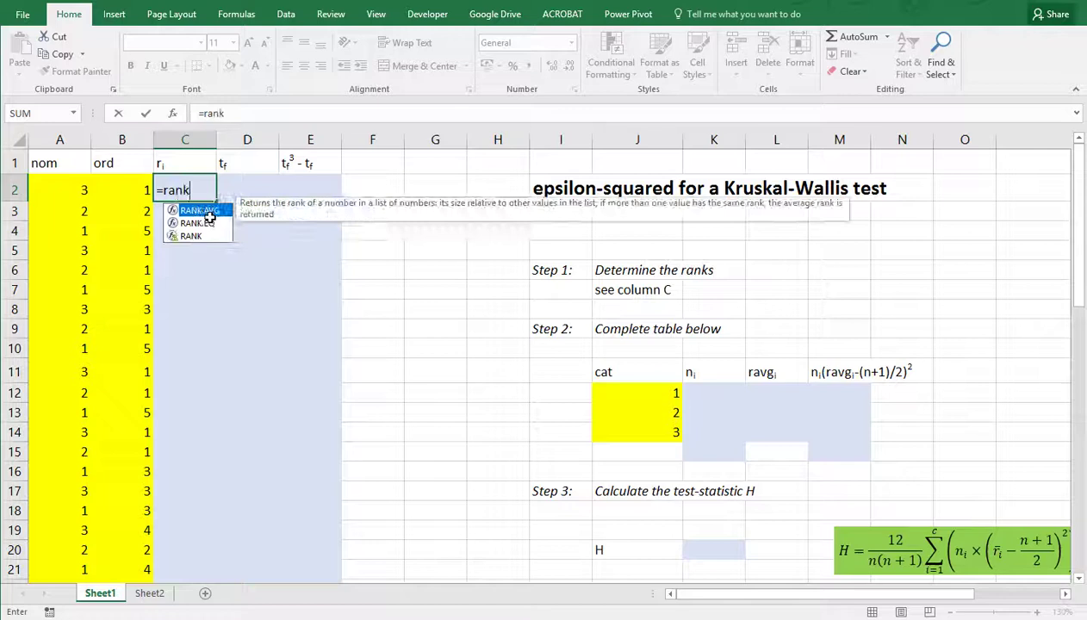
{"action": "type", "text": ".avg"}
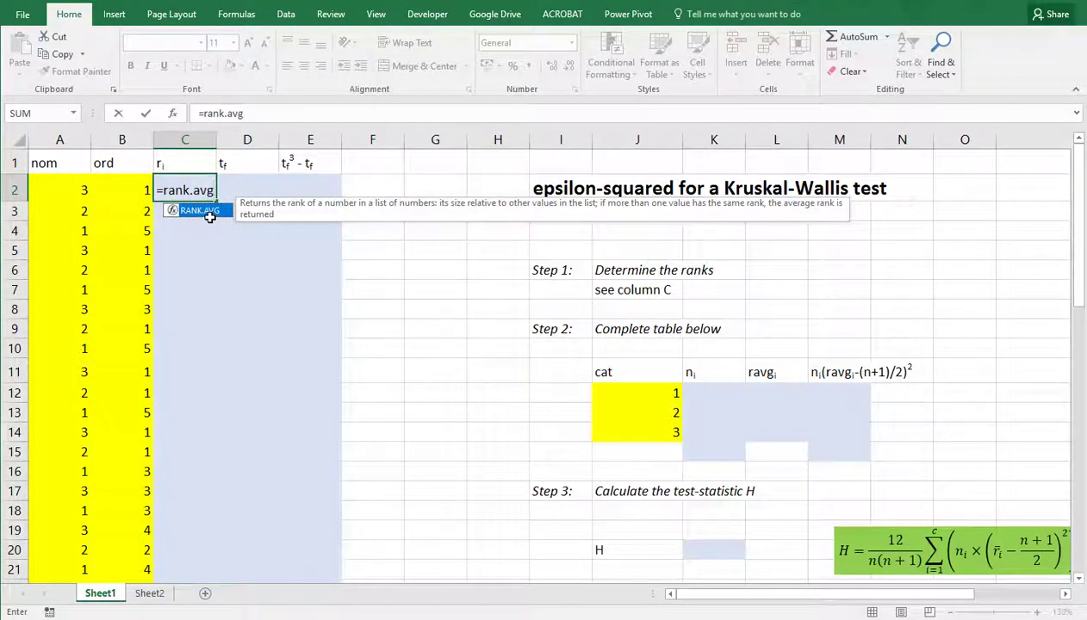
{"action": "type", "text": "("}
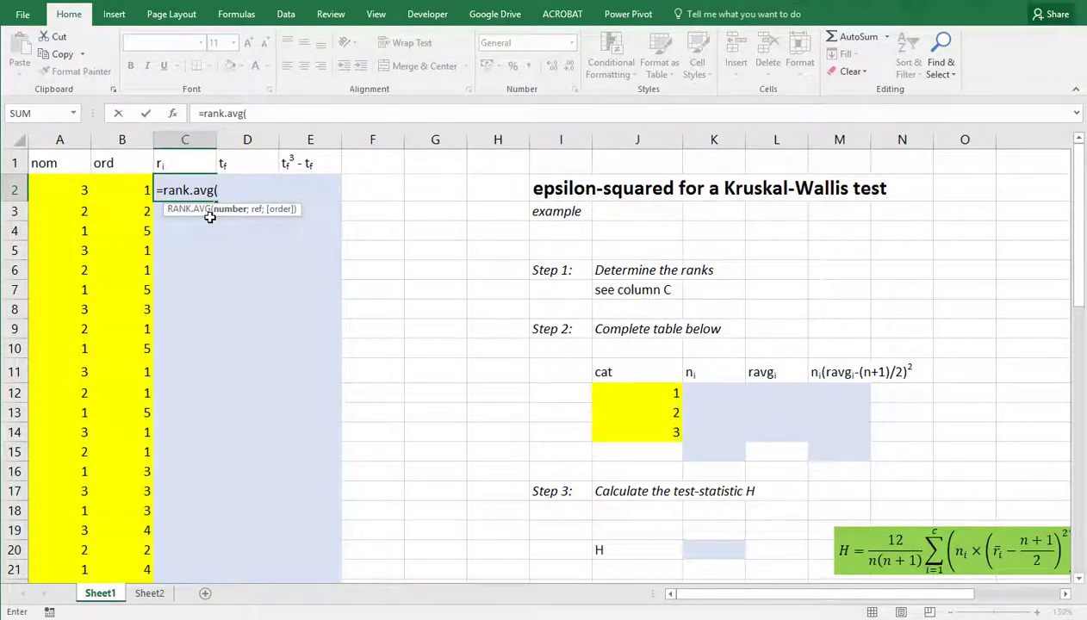
{"action": "key", "text": "Left"}
{"action": "type", "text": ";"}
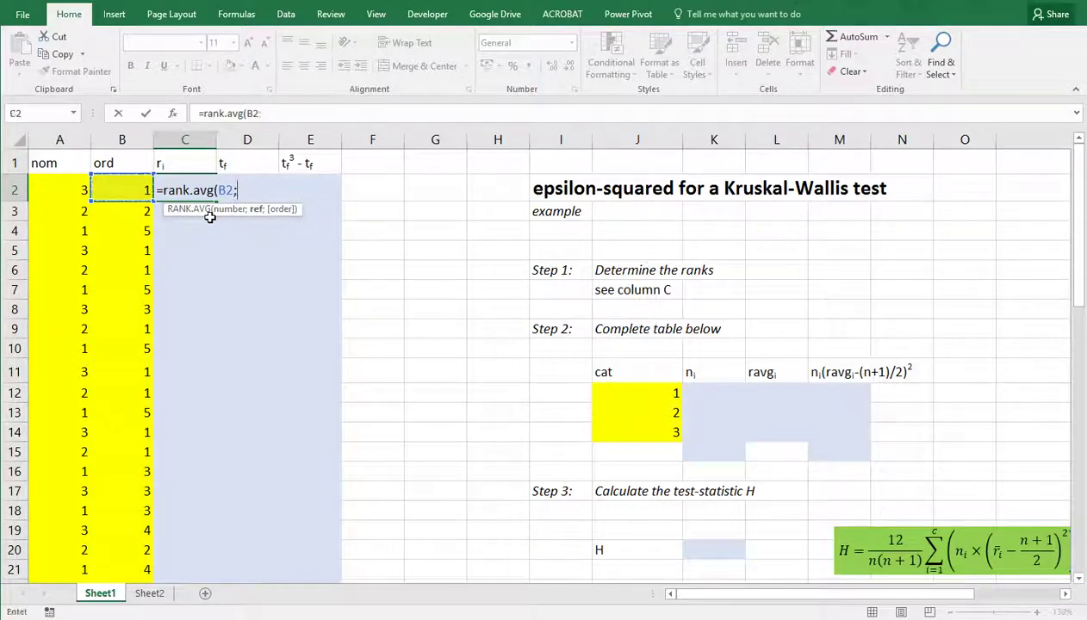
{"action": "type", "text": "B:B;"}
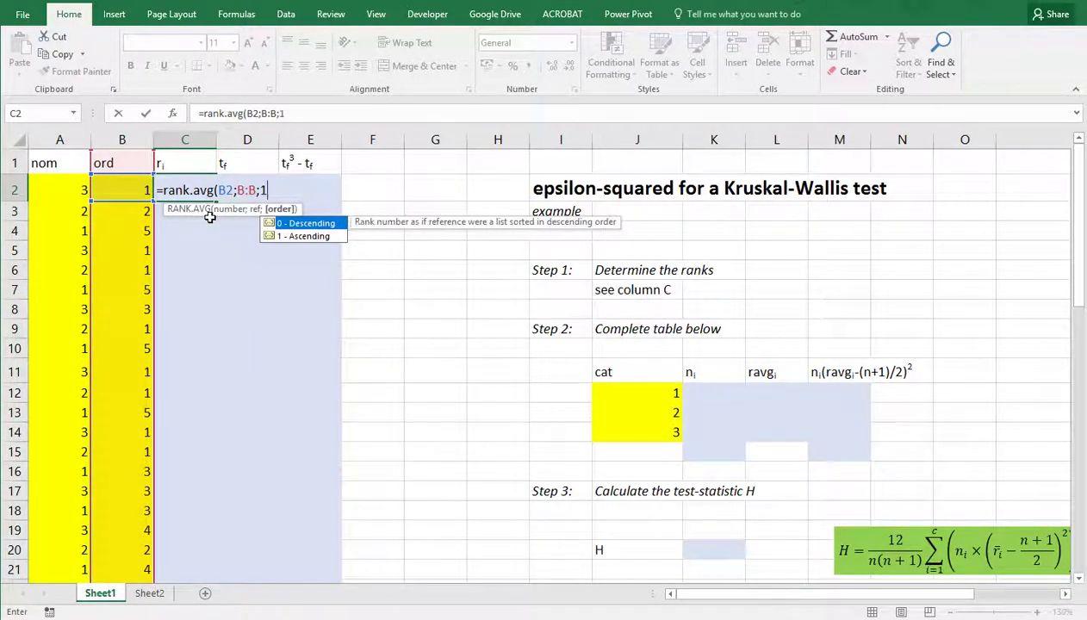
{"action": "type", "text": "1)"}
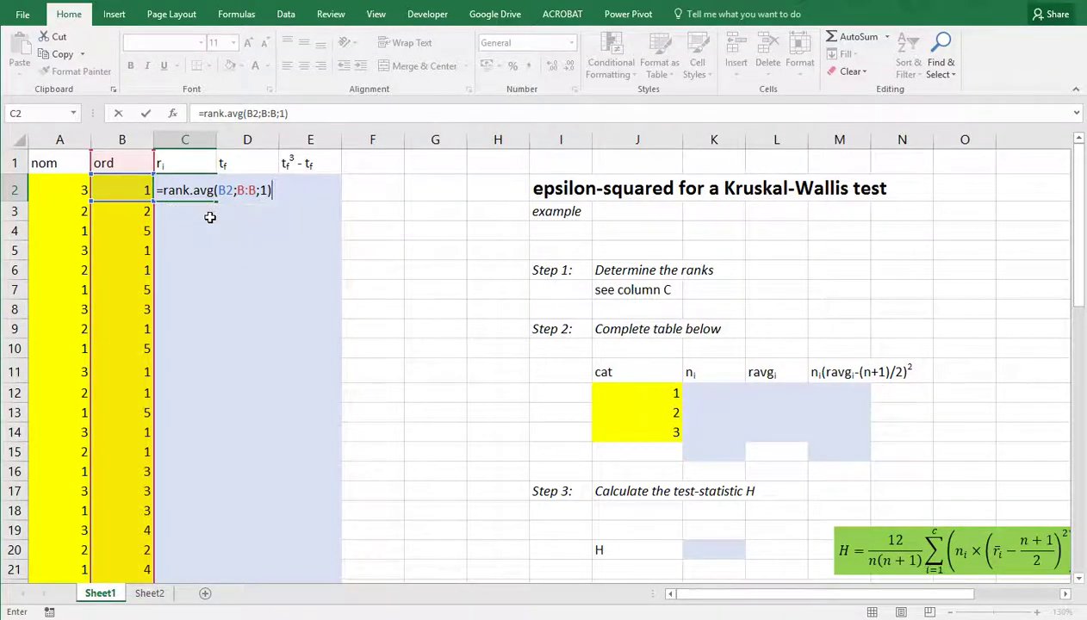
{"action": "key", "text": "Return"}
{"action": "key", "text": "Up"}
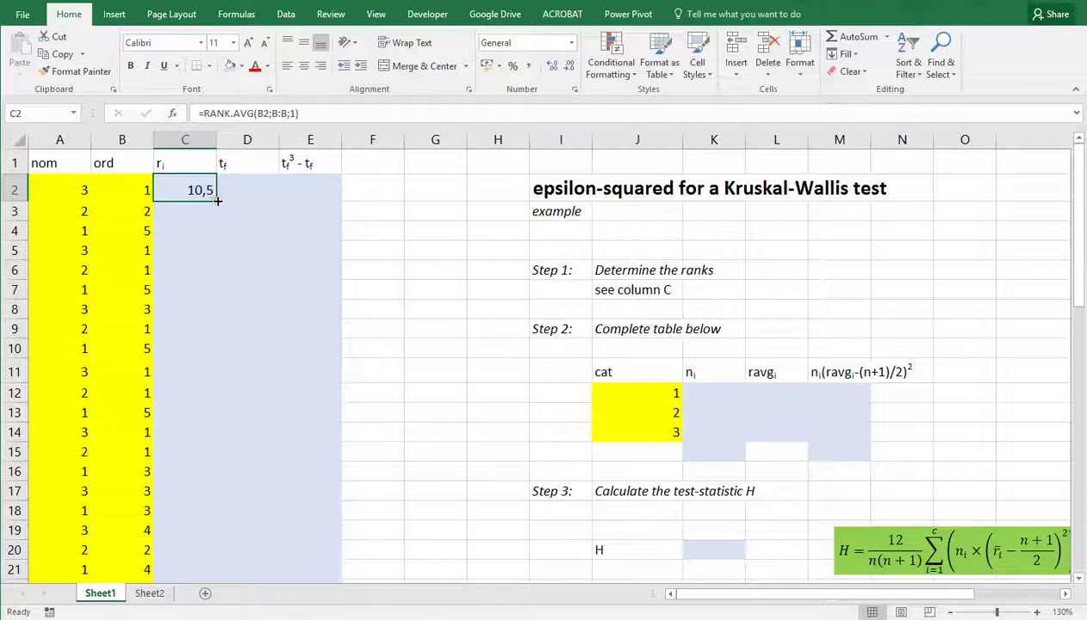
{"action": "double_click", "coordinate": [215, 201]}
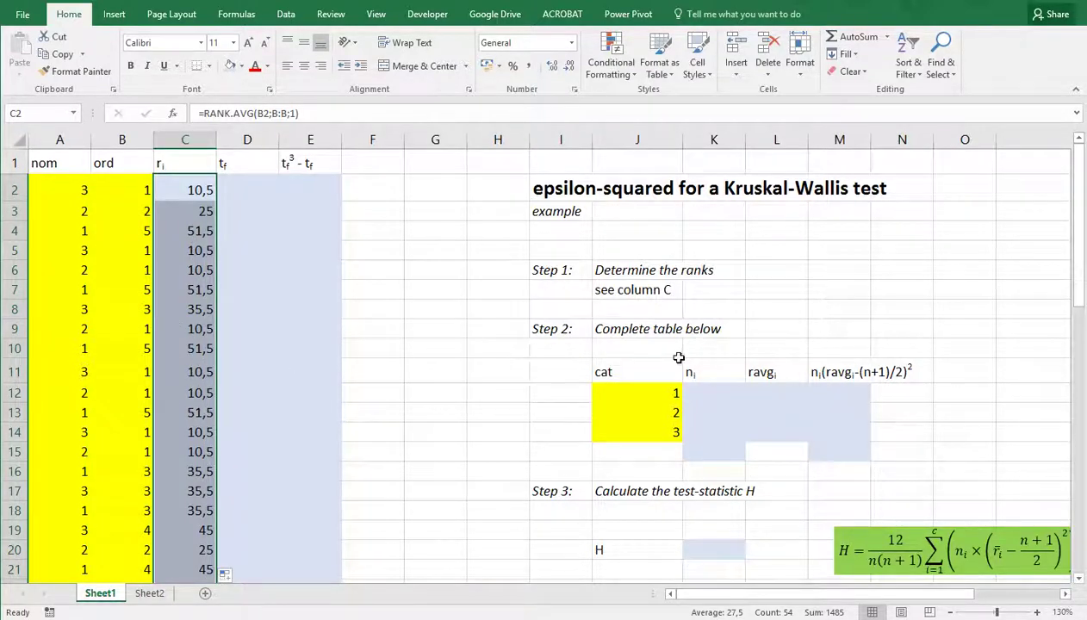
Review the category codes 1, 2 and 3 in the cat column.
{"action": "left_click", "coordinate": [643, 375]}
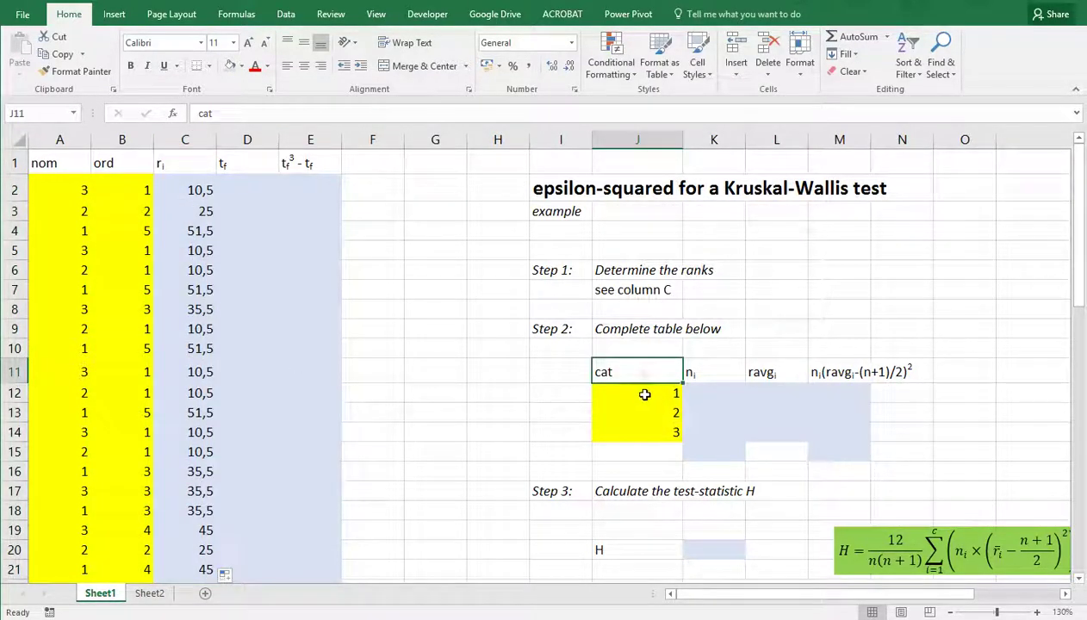
{"action": "left_click", "coordinate": [644, 396]}
{"action": "left_click", "coordinate": [644, 416]}
{"action": "left_click", "coordinate": [642, 431]}
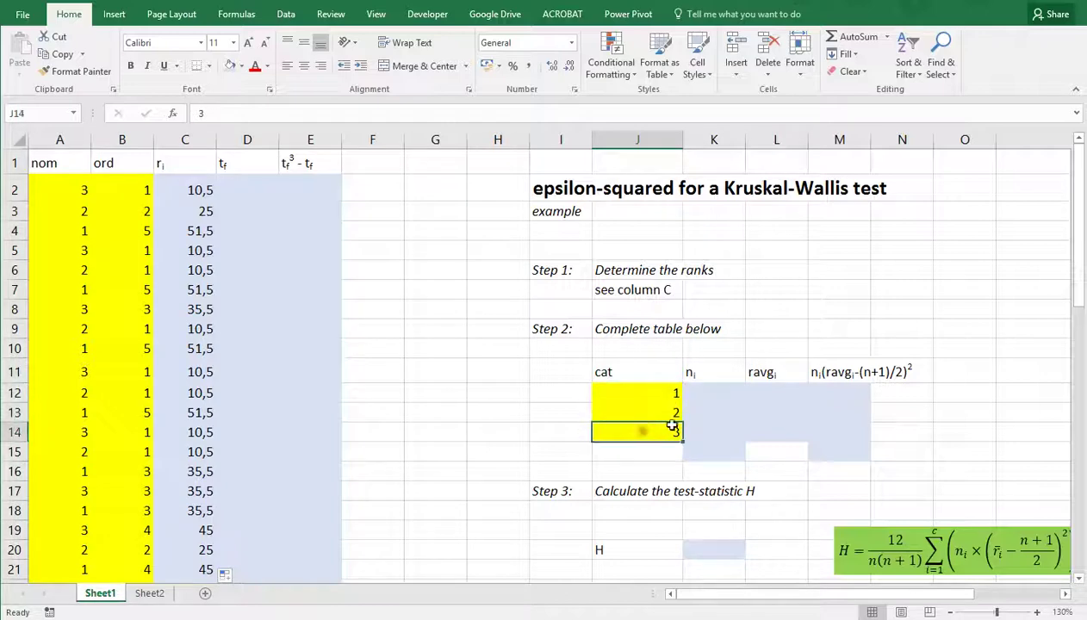
Enter =COUNTIF(A:A;J12) in K12 and copy it to K13:K14, giving 17, 21 and 16.
{"action": "left_click", "coordinate": [714, 391]}
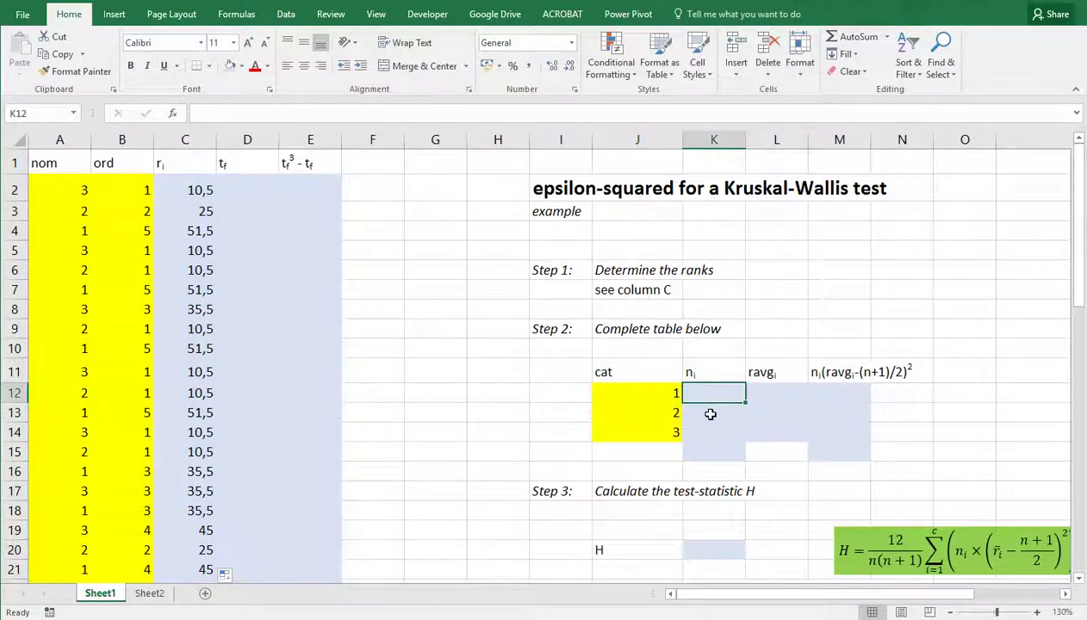
{"action": "type", "text": "=coun"}
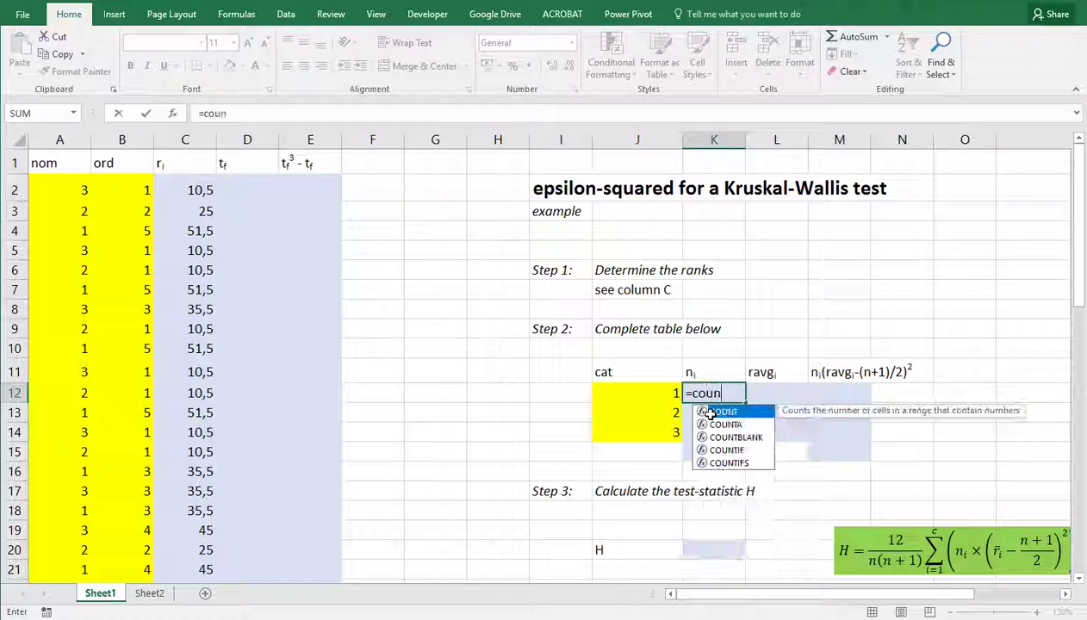
{"action": "type", "text": "tif("}
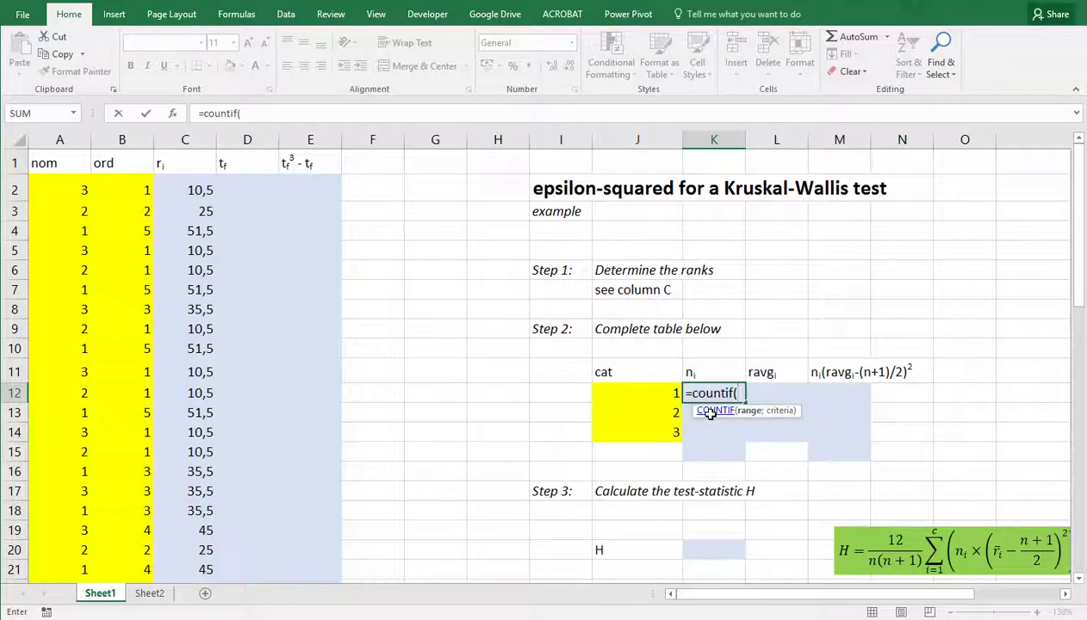
{"action": "type", "text": "A:A"}
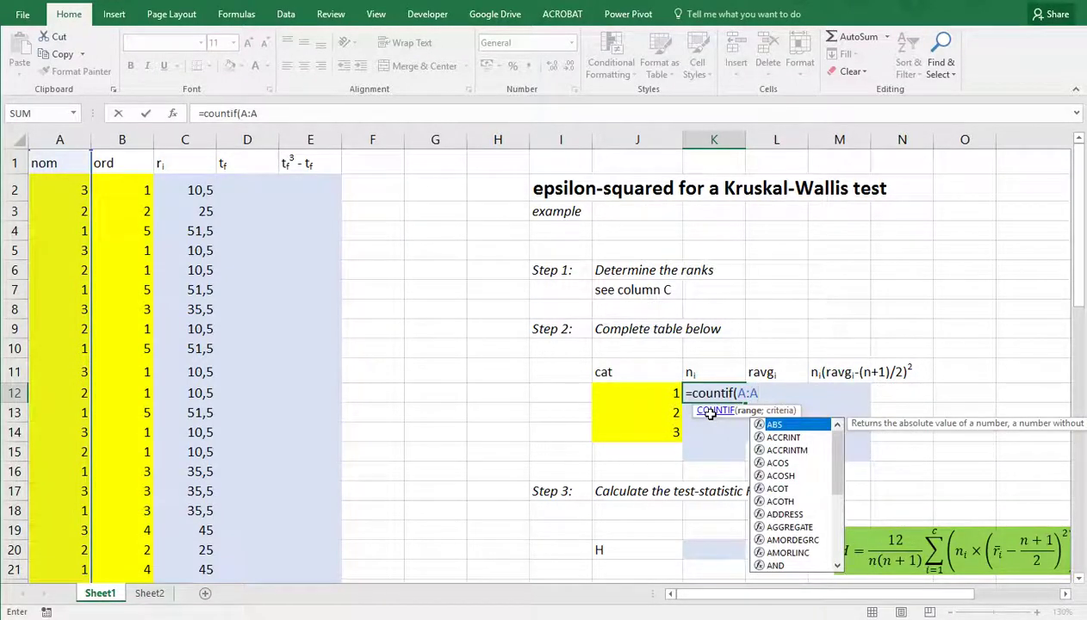
{"action": "type", "text": ";J12"}
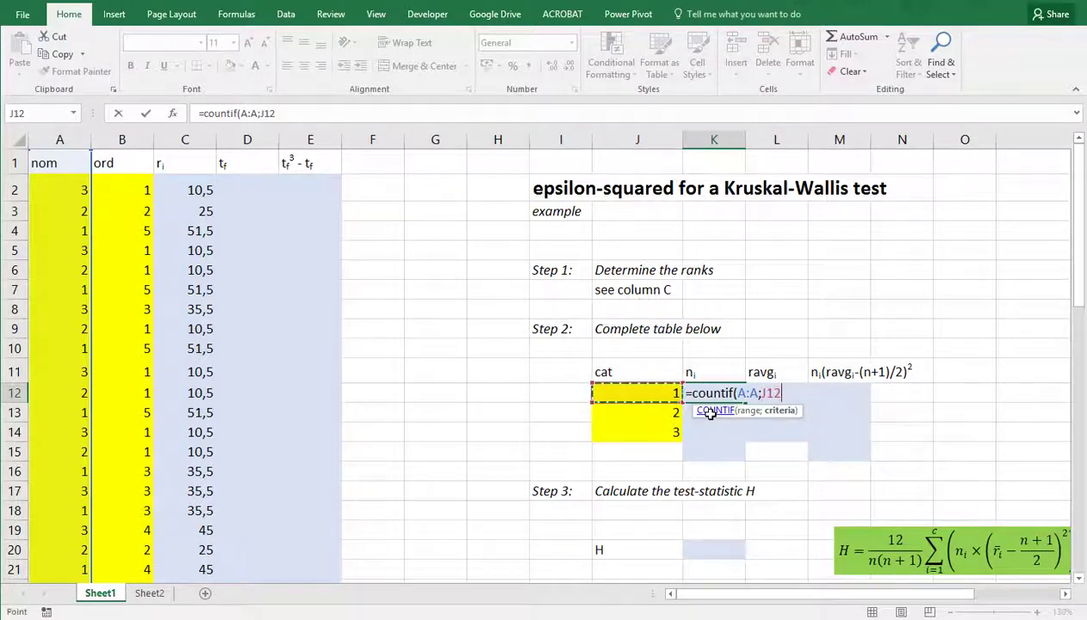
{"action": "key", "text": "Return"}
{"action": "key", "text": "Up"}
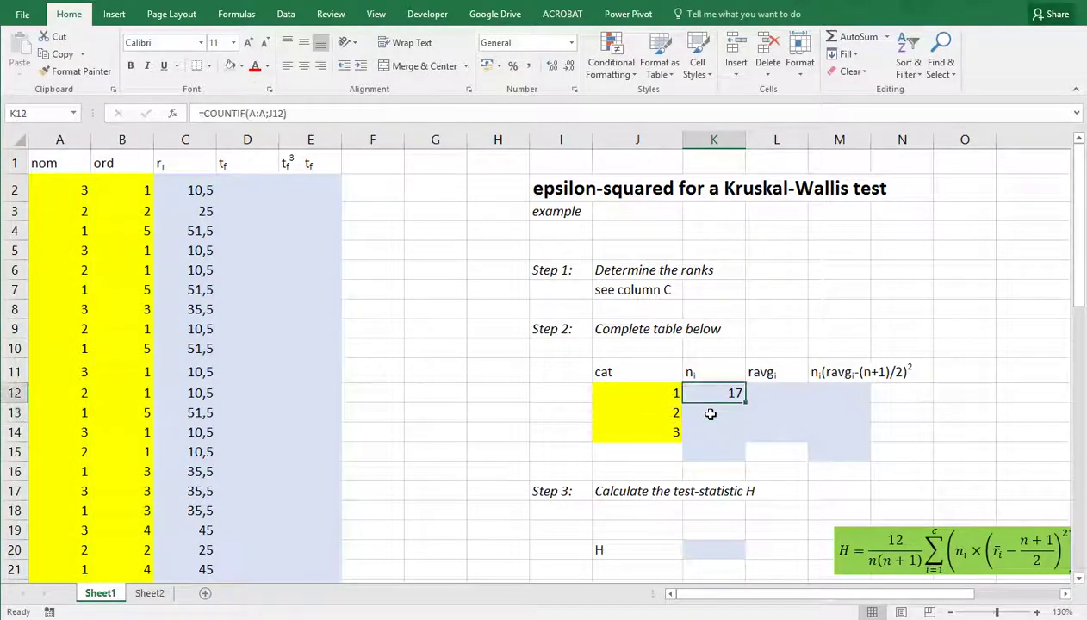
{"action": "key", "text": "ctrl+c"}
{"action": "key", "text": "shift+Down"}
{"action": "key", "text": "shift+Down"}
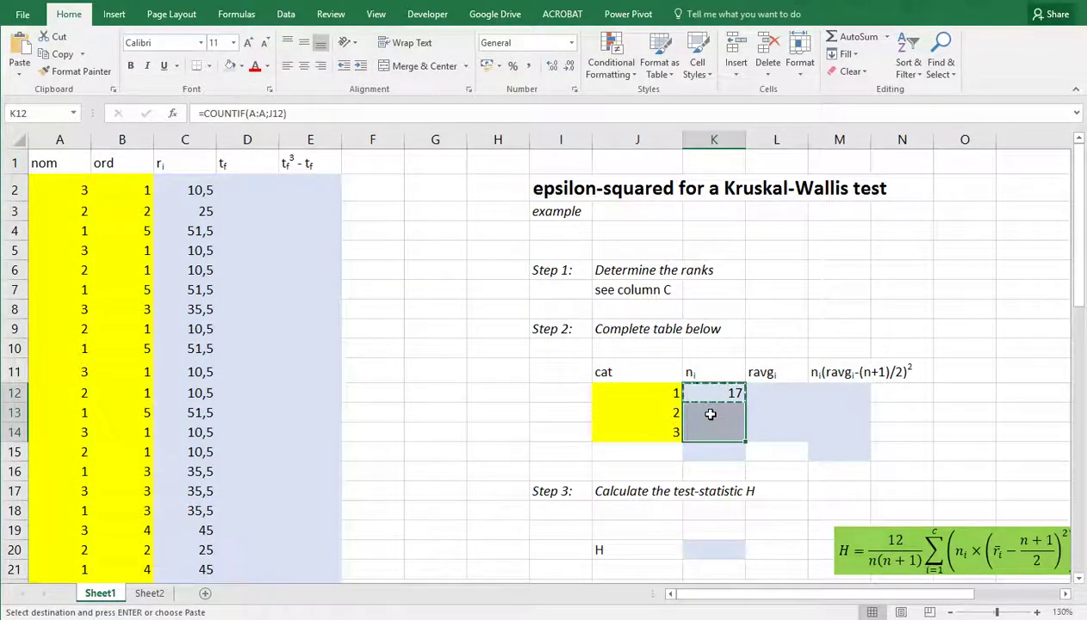
{"action": "key", "text": "ctrl+v"}
AutoSum the category counts into K15, giving a total of 54.
{"action": "key", "text": "Down"}
{"action": "key", "text": "Down"}
{"action": "key", "text": "Down"}
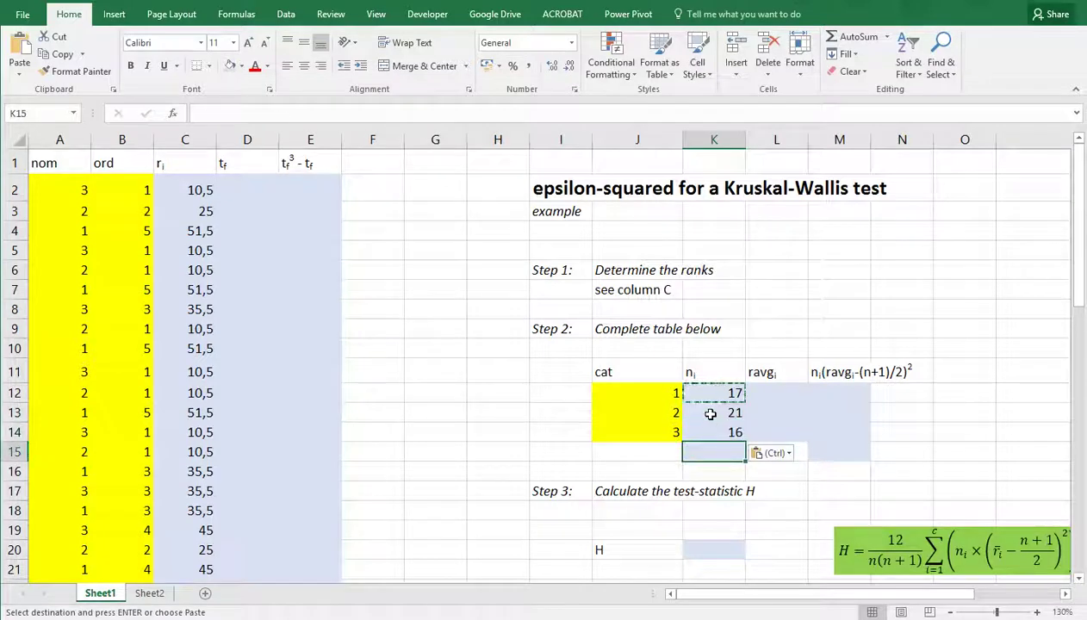
{"action": "key", "text": "alt+equal"}
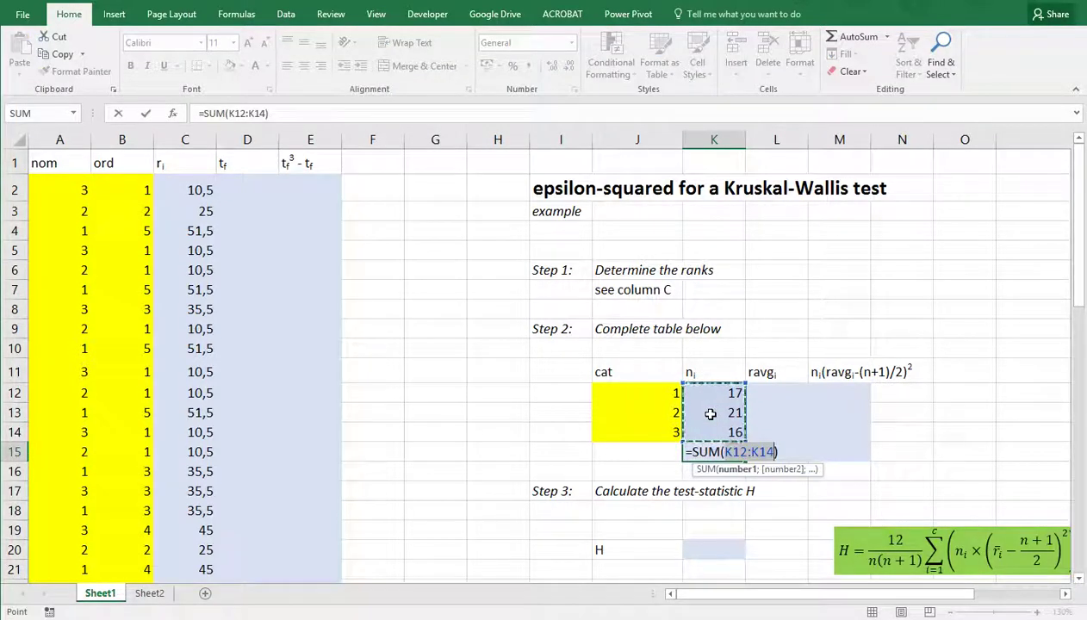
{"action": "key", "text": "Return"}
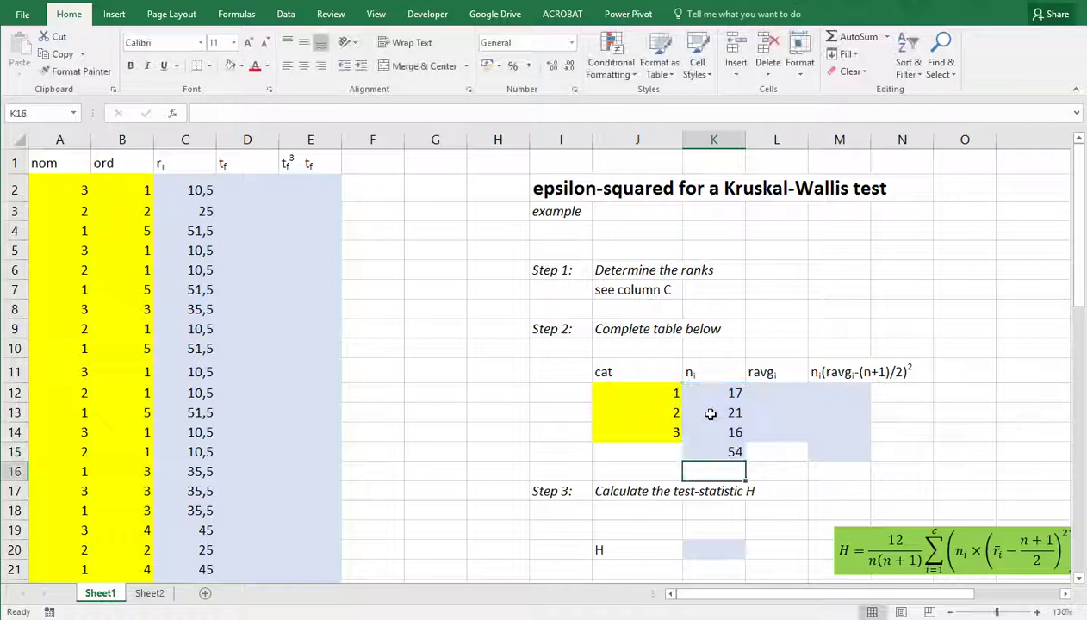
{"action": "key", "text": "Up"}
{"action": "key", "text": "Up"}
{"action": "key", "text": "Up"}
{"action": "key", "text": "Up"}
{"action": "key", "text": "Right"}
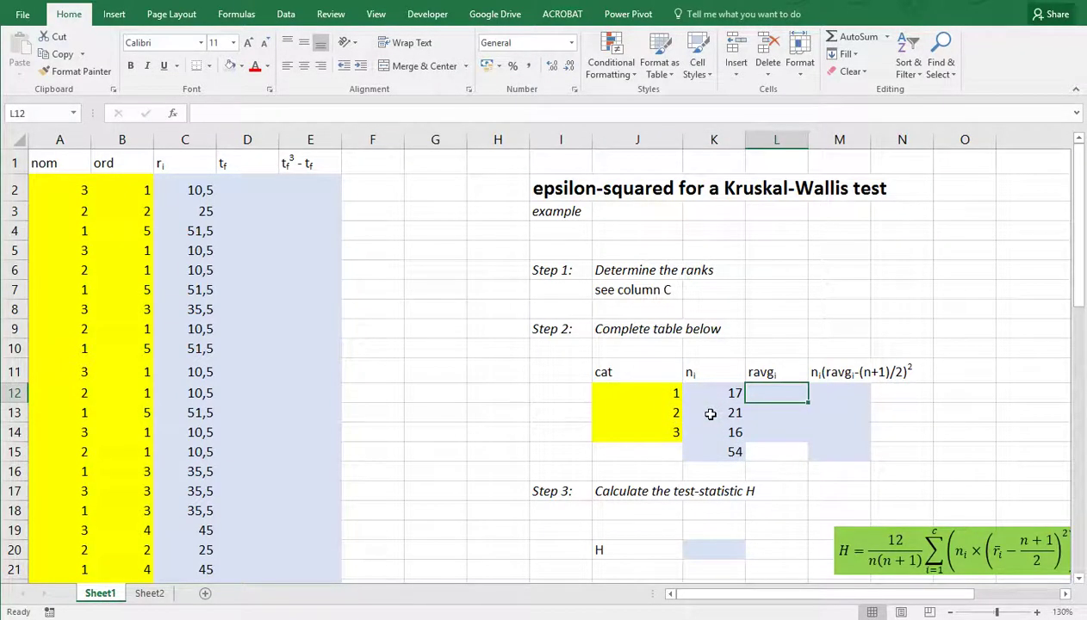
Enter =AVERAGEIF(A:A;J12;C:C) in L12, giving 41,5294, and copy it for categories 2–3.
{"action": "type", "text": "=average"}
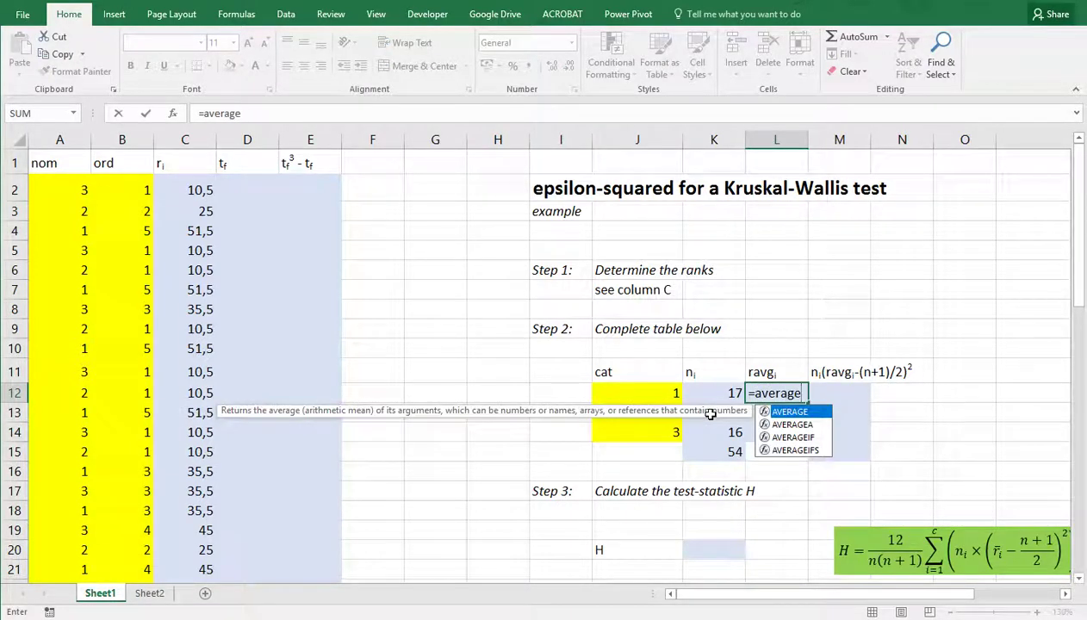
{"action": "type", "text": "if("}
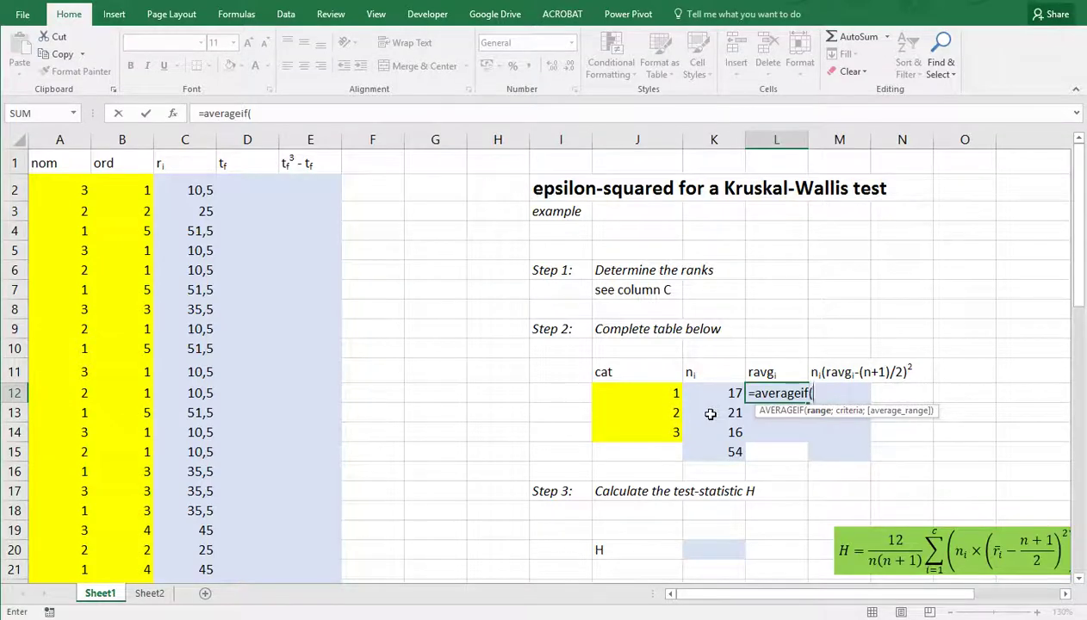
{"action": "type", "text": "A:A"}
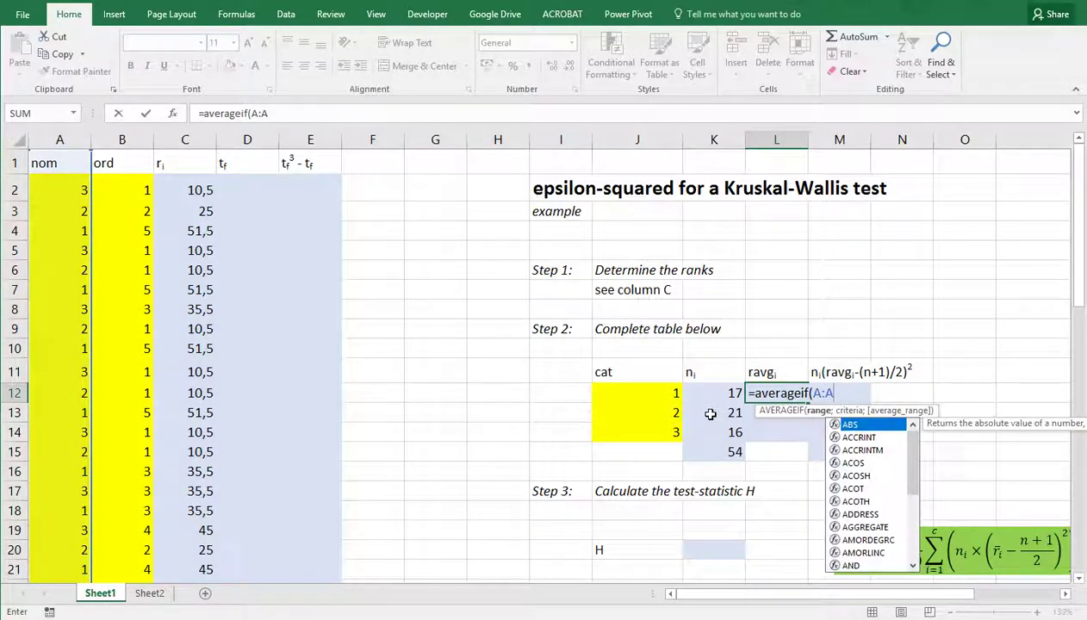
{"action": "type", "text": ";"}
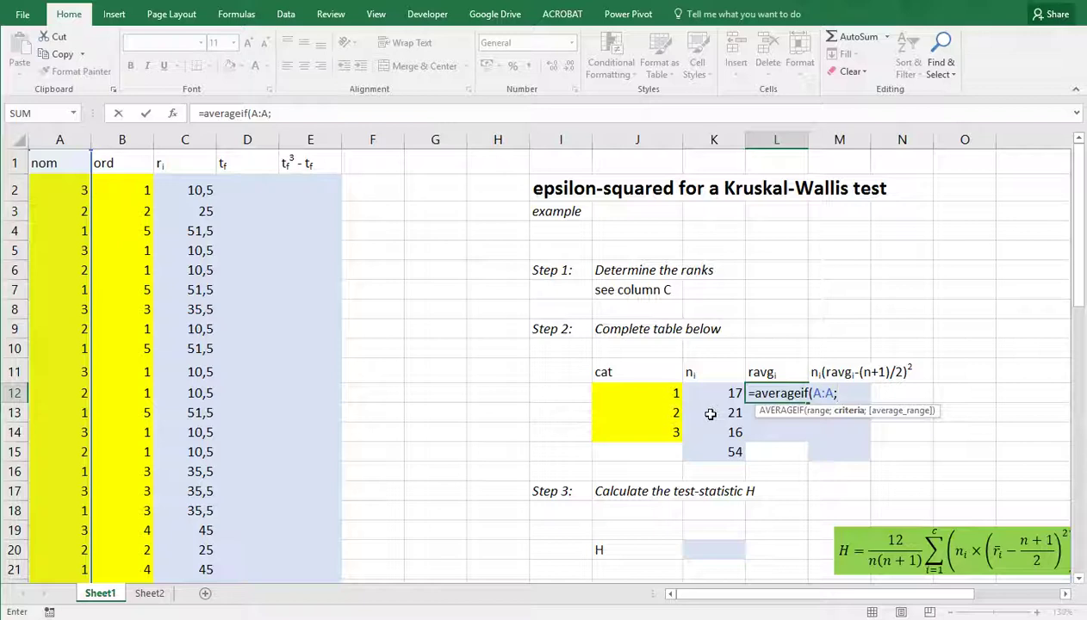
{"action": "key", "text": "Left"}
{"action": "key", "text": "Left"}
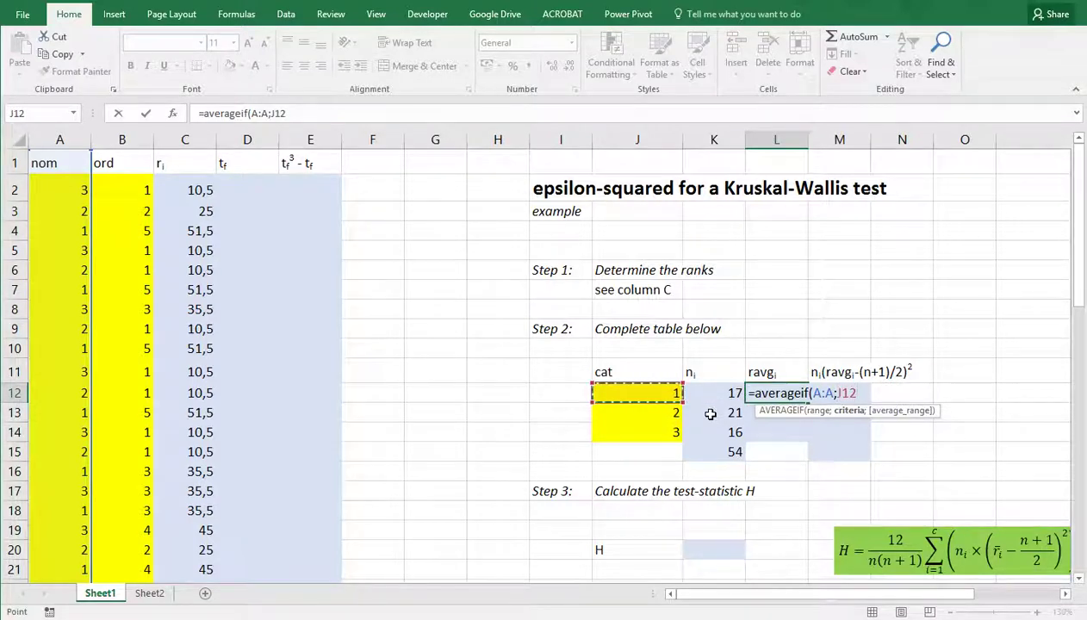
{"action": "type", "text": ";"}
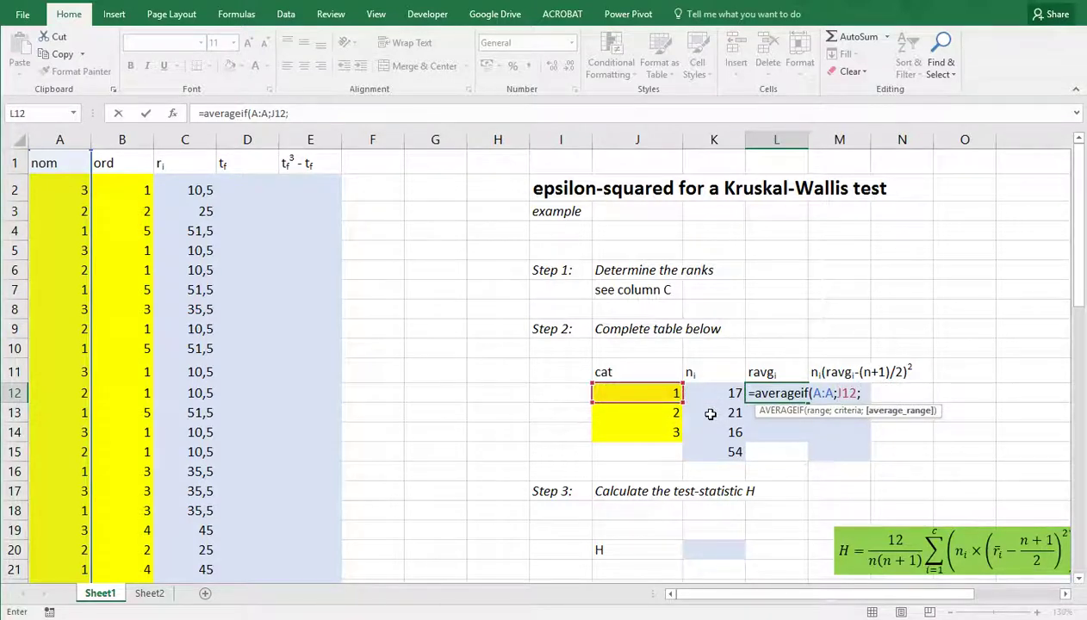
{"action": "type", "text": "C:C"}
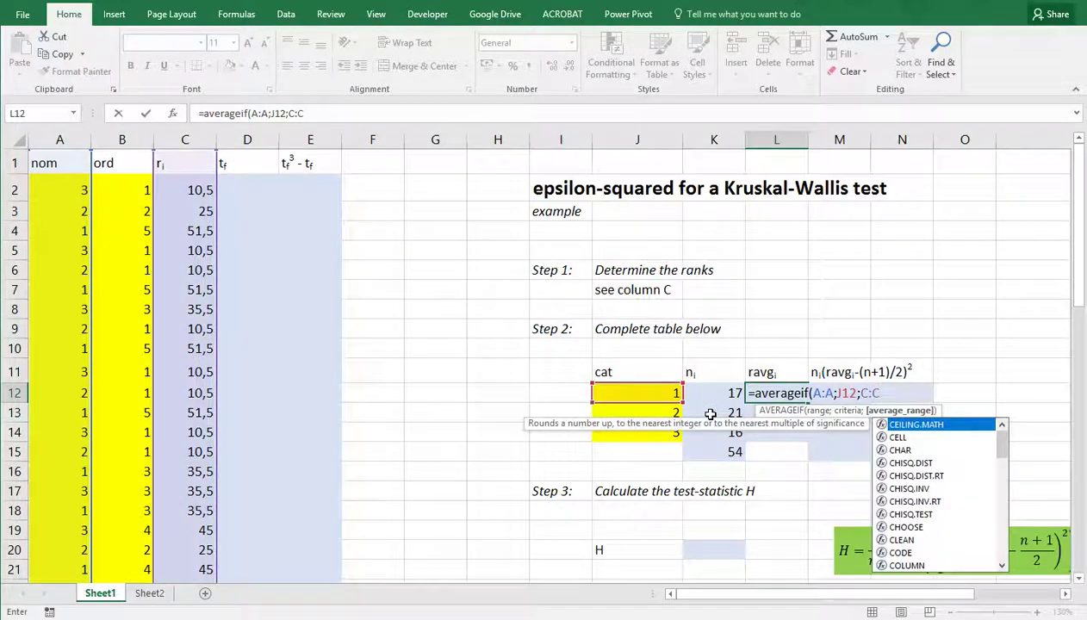
{"action": "type", "text": ")"}
{"action": "key", "text": "Return"}
{"action": "key", "text": "Up"}
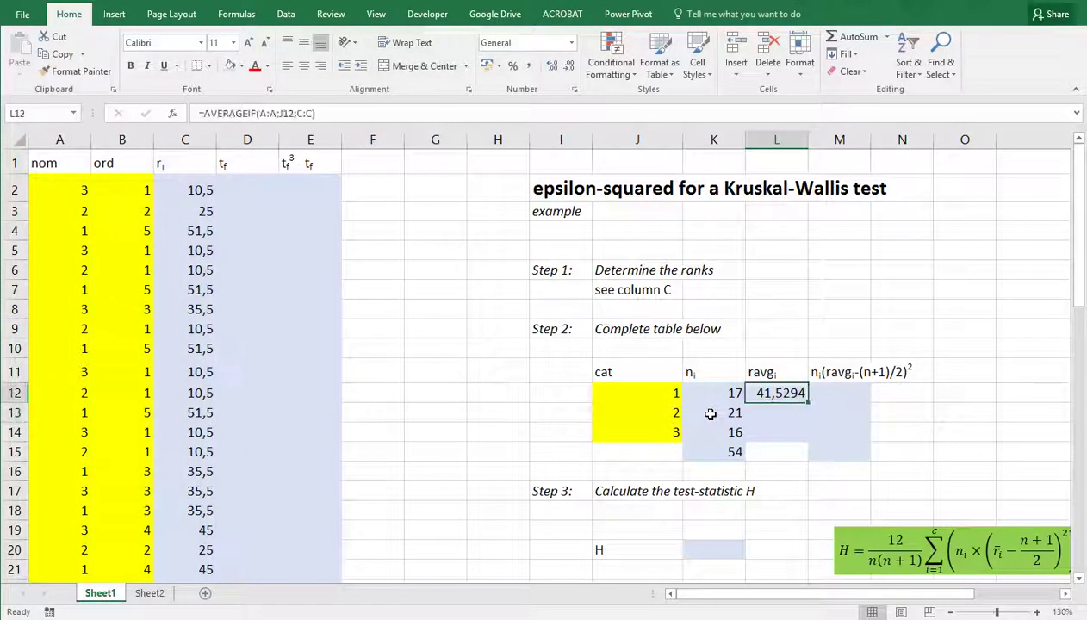
{"action": "key", "text": "ctrl+c"}
{"action": "key", "text": "shift+Down"}
{"action": "key", "text": "shift+Down"}
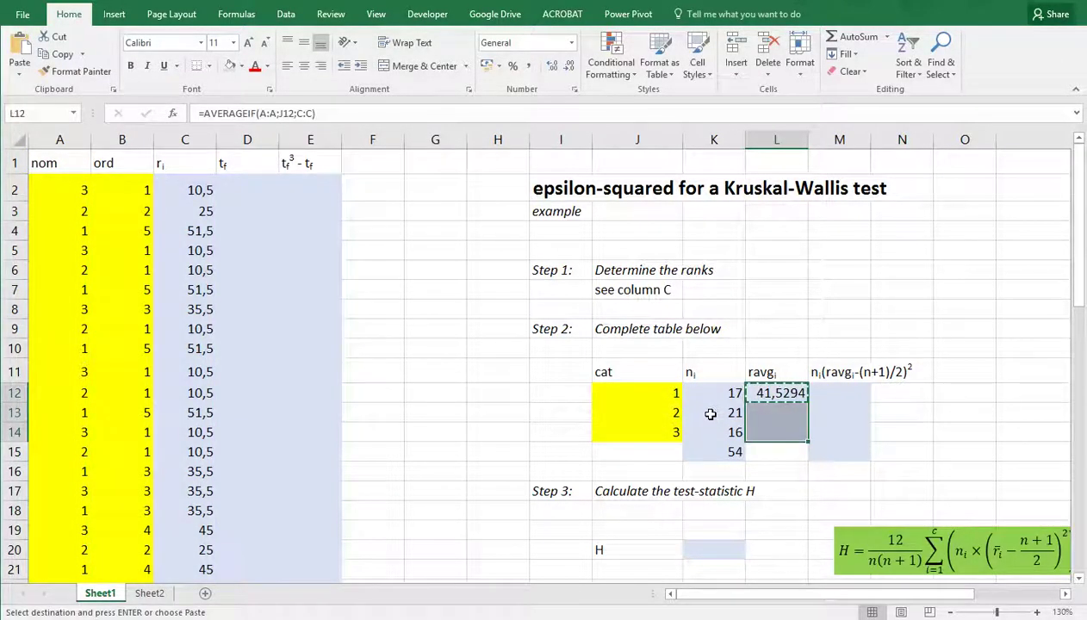
Paste the mean ranks into L13:L14 and enter =K12*(L12-($K$15+1)/2)^2 in M12.
{"action": "key", "text": "ctrl+v"}
{"action": "key", "text": "Right"}
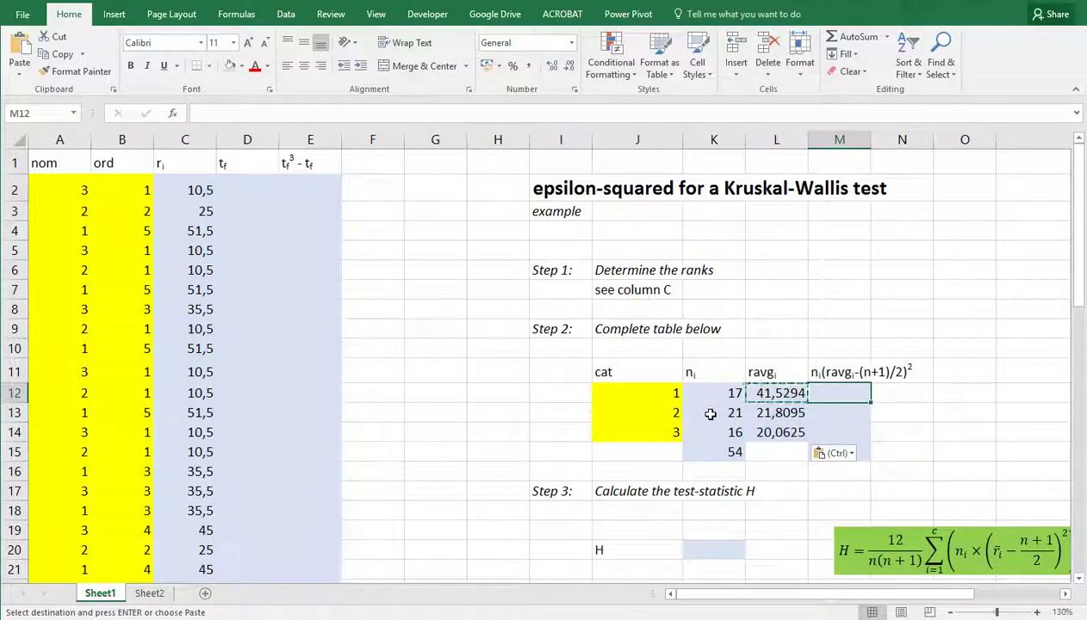
{"action": "type", "text": "="}
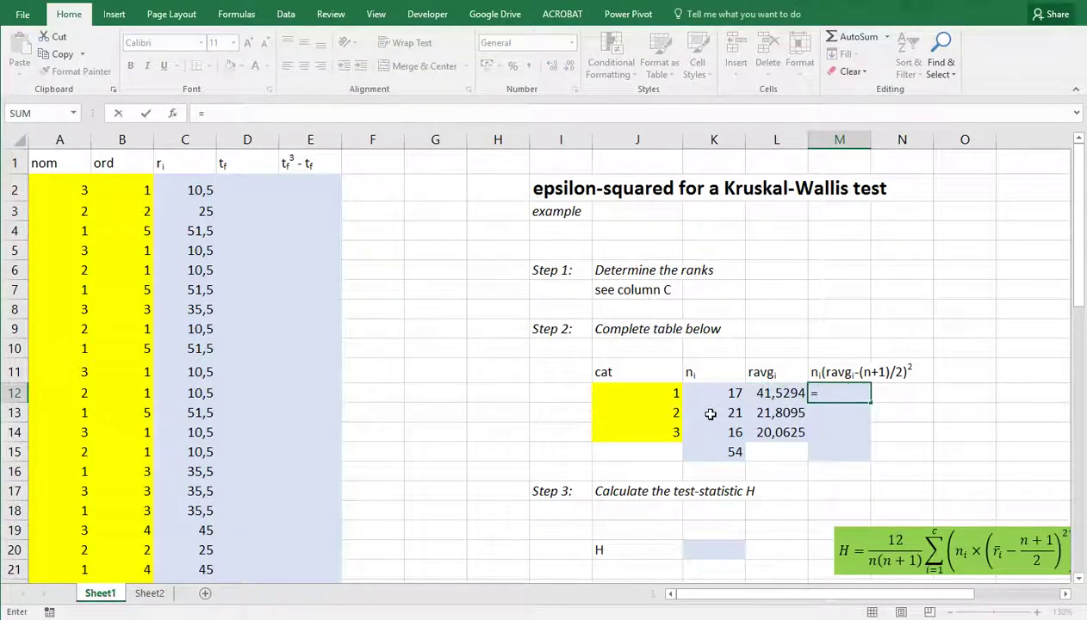
{"action": "key", "text": "Left"}
{"action": "key", "text": "Left"}
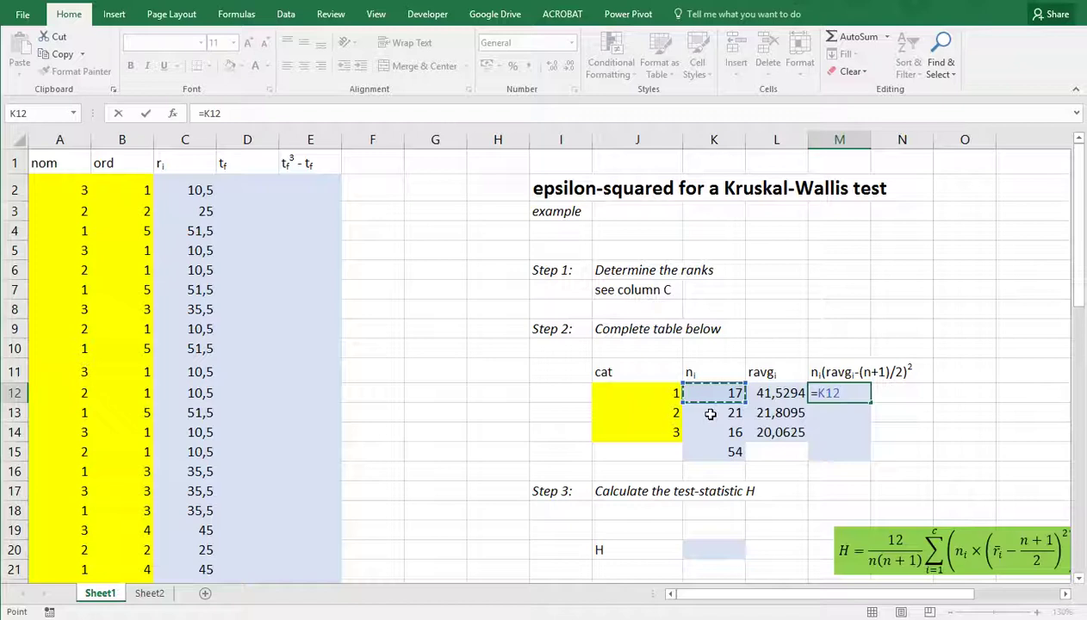
{"action": "type", "text": "*("}
{"action": "key", "text": "Left"}
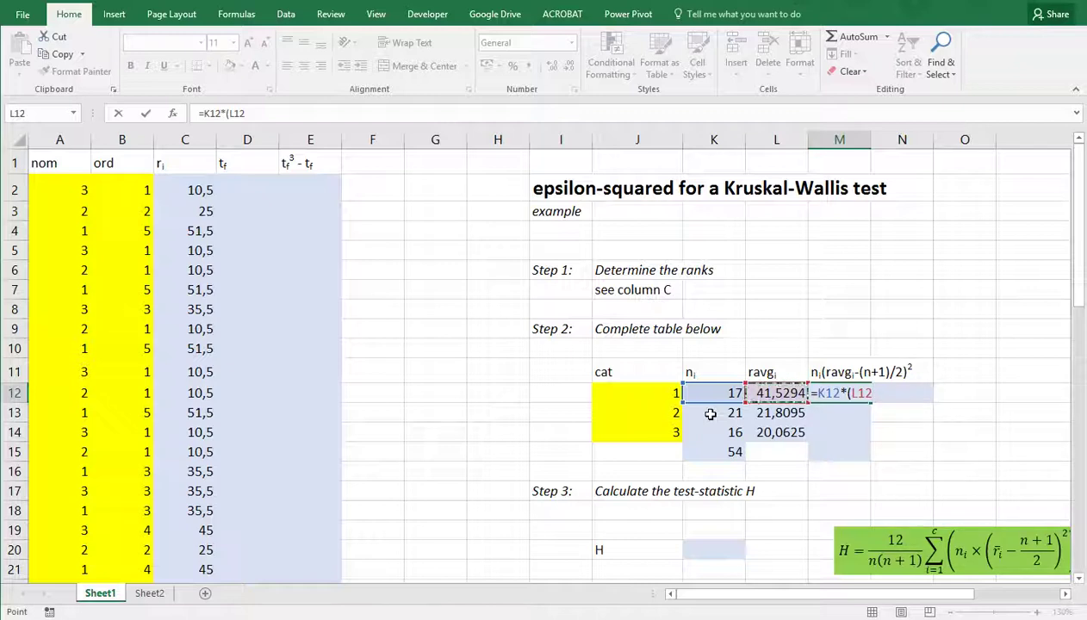
{"action": "type", "text": "-("}
{"action": "key", "text": "Down"}
{"action": "key", "text": "Down"}
{"action": "key", "text": "Down"}
{"action": "key", "text": "Left"}
{"action": "key", "text": "Left"}
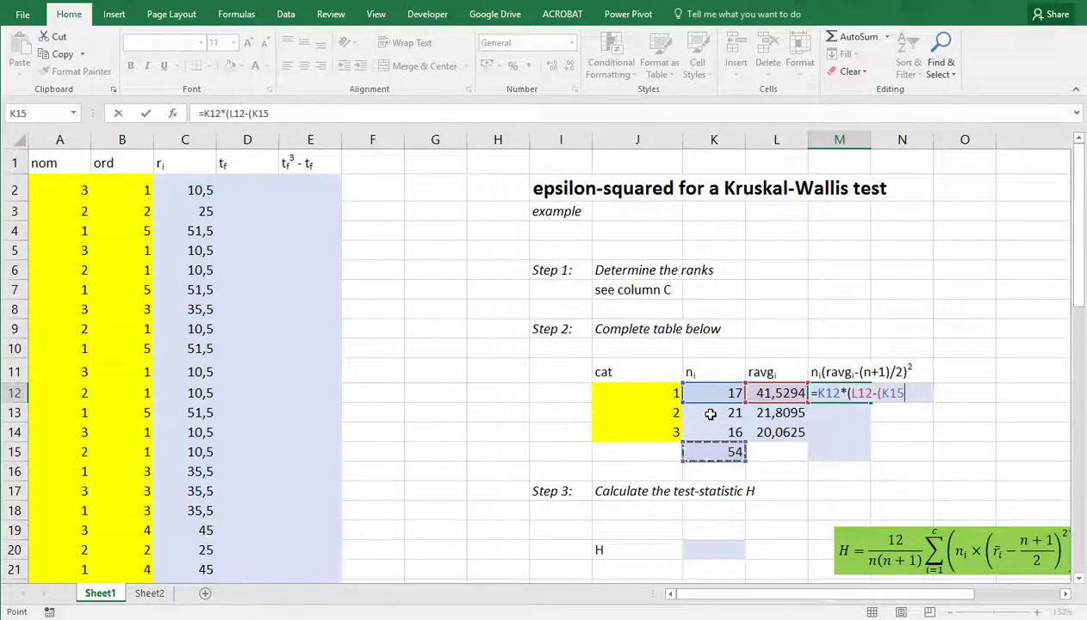
{"action": "key", "text": "F4"}
{"action": "type", "text": "+"}
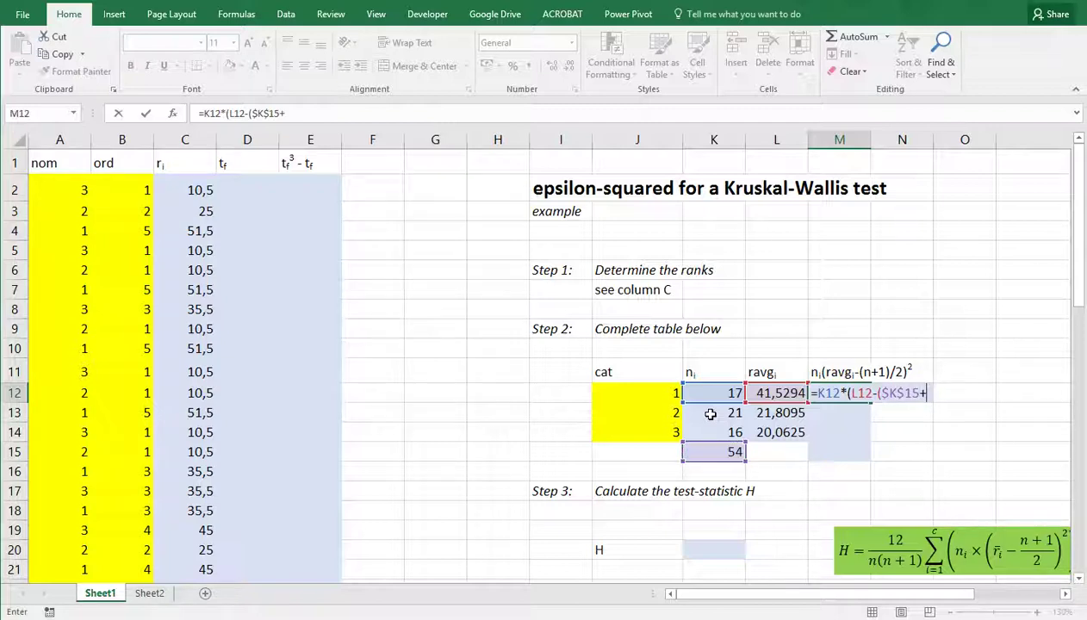
{"action": "type", "text": "1"}
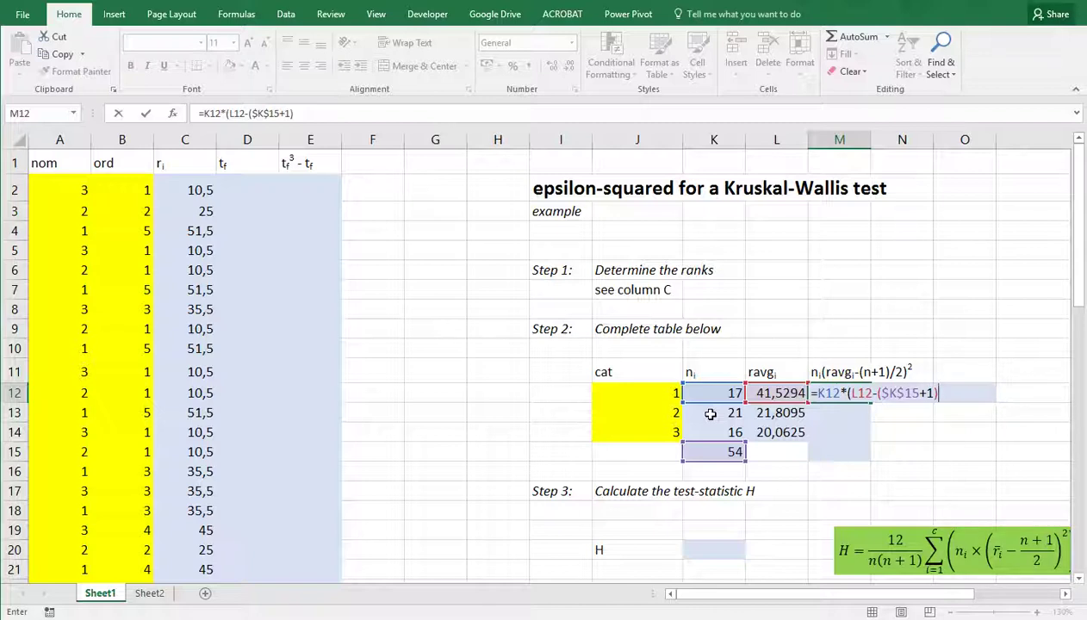
{"action": "type", "text": ")/2"}
{"action": "type", "text": ")^2"}
{"action": "key", "text": "ctrl+Return"}
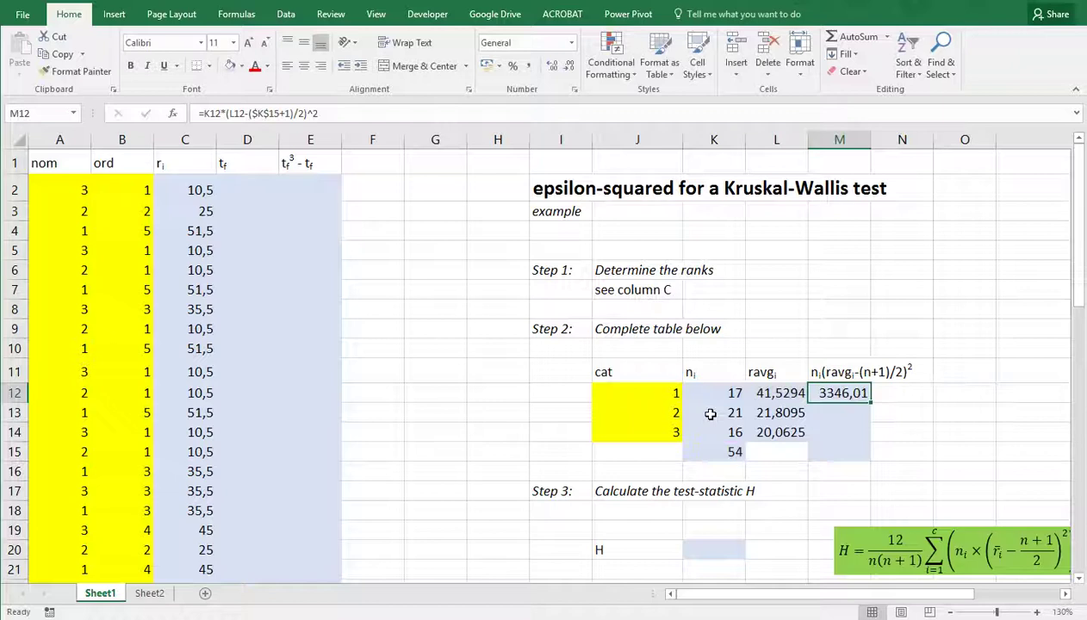
Copy the squared-deviation formula to M13:M14 and total it in M15 as 4911,09.
{"action": "key", "text": "ctrl+c"}
{"action": "key", "text": "shift+Down"}
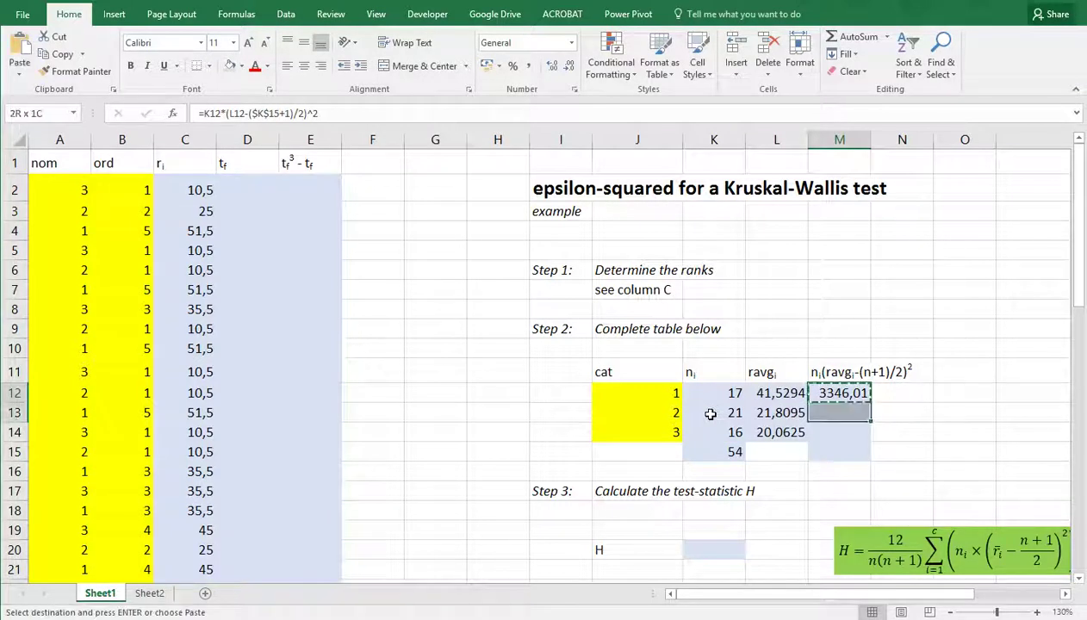
{"action": "key", "text": "shift+Down"}
{"action": "key", "text": "ctrl+v"}
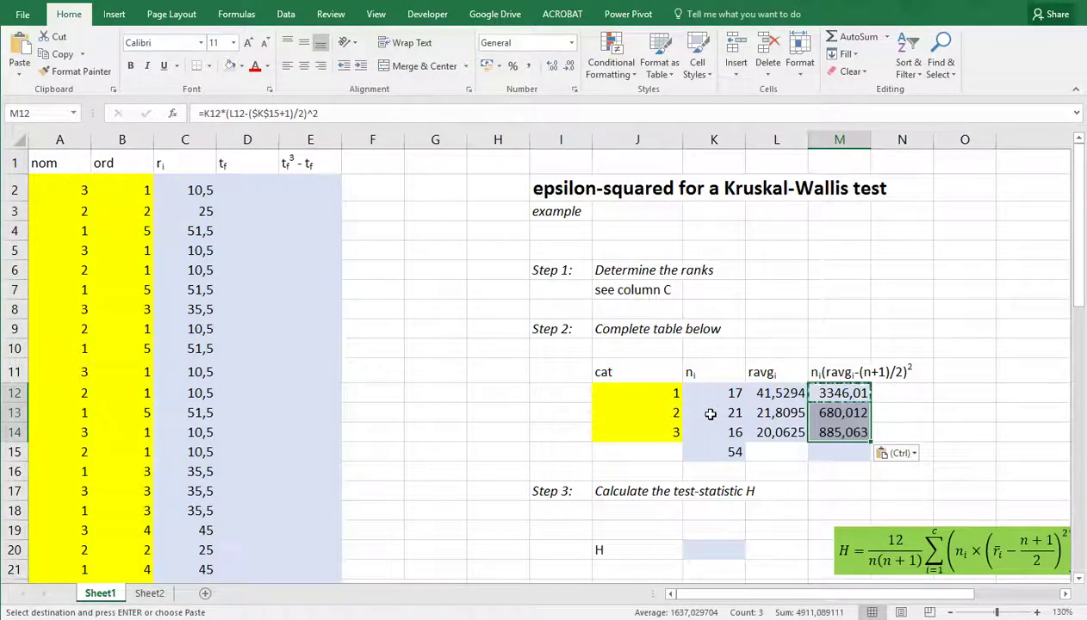
{"action": "key", "text": "Down"}
{"action": "key", "text": "Down"}
{"action": "key", "text": "Down"}
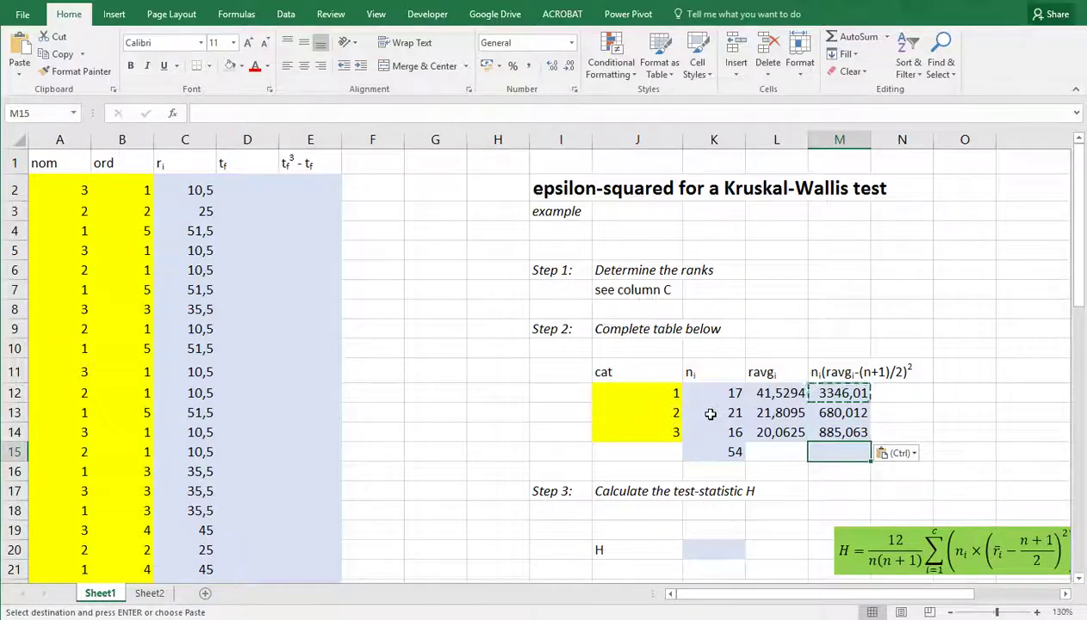
{"action": "key", "text": "alt+equal"}
{"action": "key", "text": "Return"}
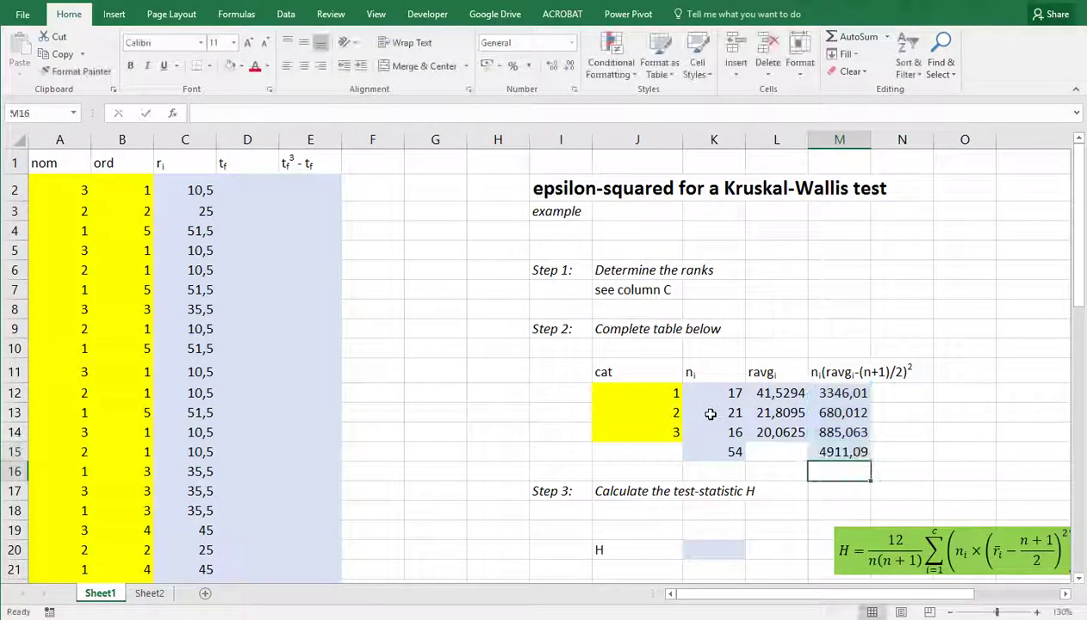
{"action": "key", "text": "Left"}
{"action": "key", "text": "Left"}
Enter =12/(K15*(K15+1))*M15 in K20, giving H = 19,8428.
{"action": "key", "text": "Down"}
{"action": "key", "text": "Down"}
{"action": "key", "text": "Down"}
{"action": "key", "text": "Down"}
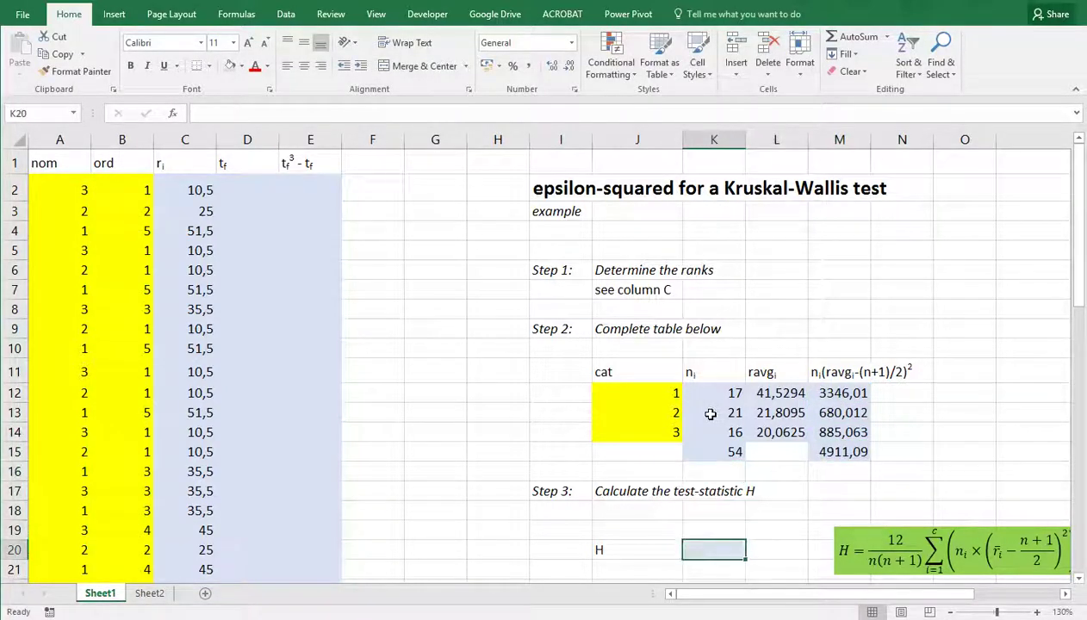
{"action": "scroll", "coordinate": [766, 322], "scroll_direction": "down", "scroll_amount": 2}
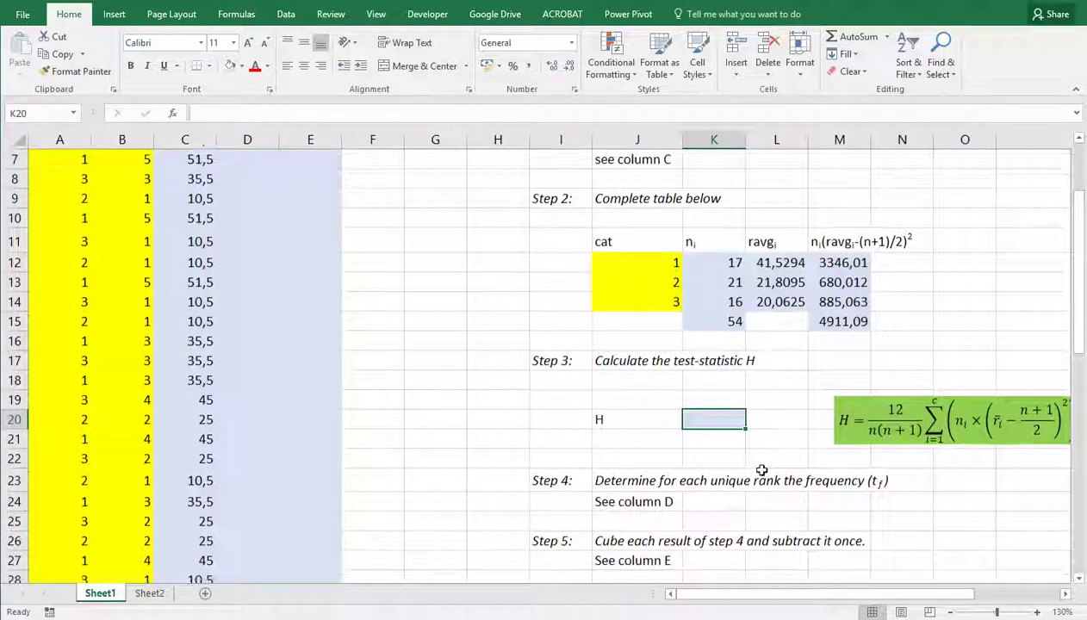
{"action": "left_click_drag", "start_coordinate": [754, 594], "coordinate": [778, 601]}
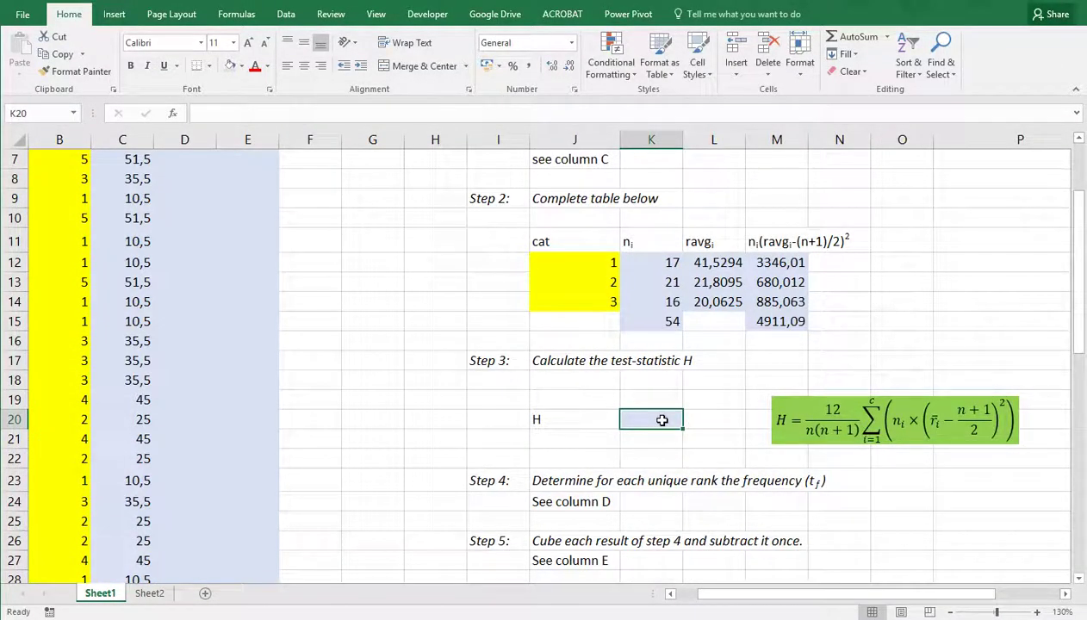
{"action": "type", "text": "=12"}
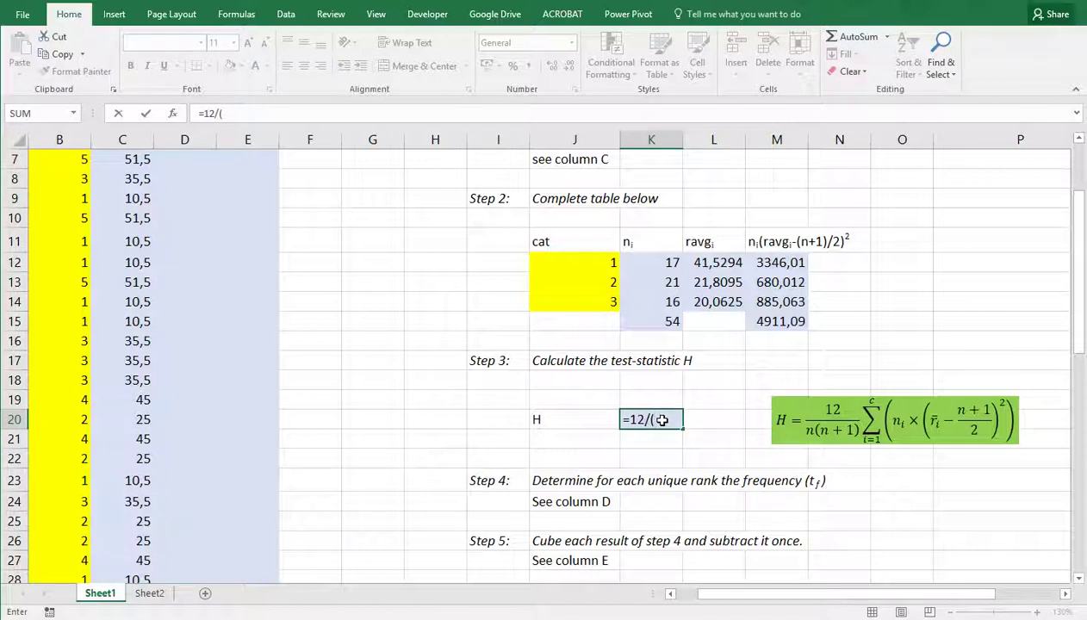
{"action": "type", "text": "/("}
{"action": "left_click", "coordinate": [649, 322]}
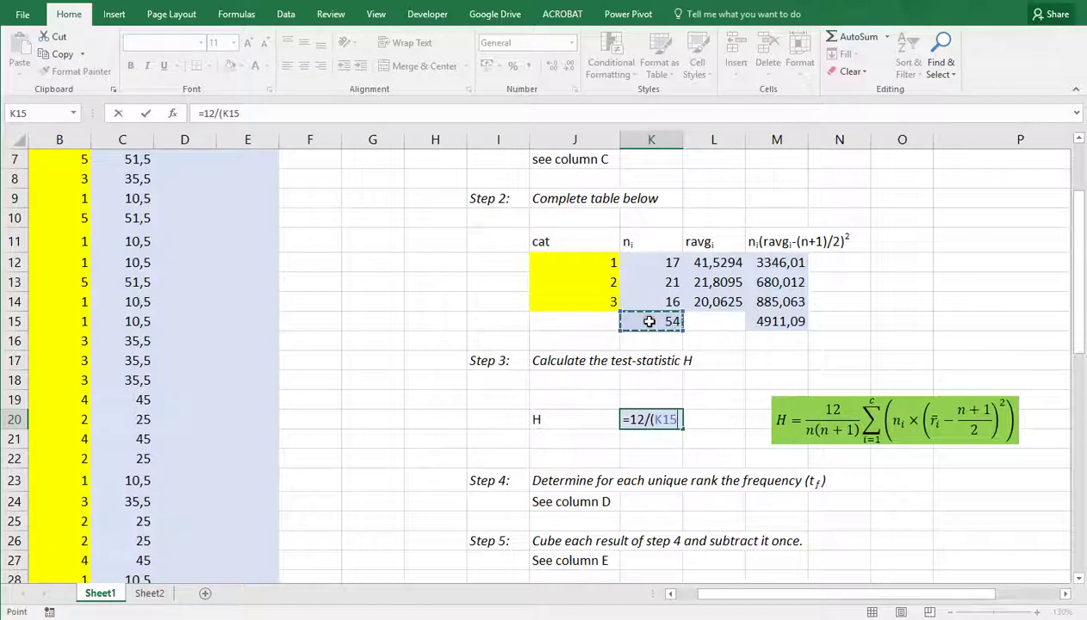
{"action": "type", "text": "*"}
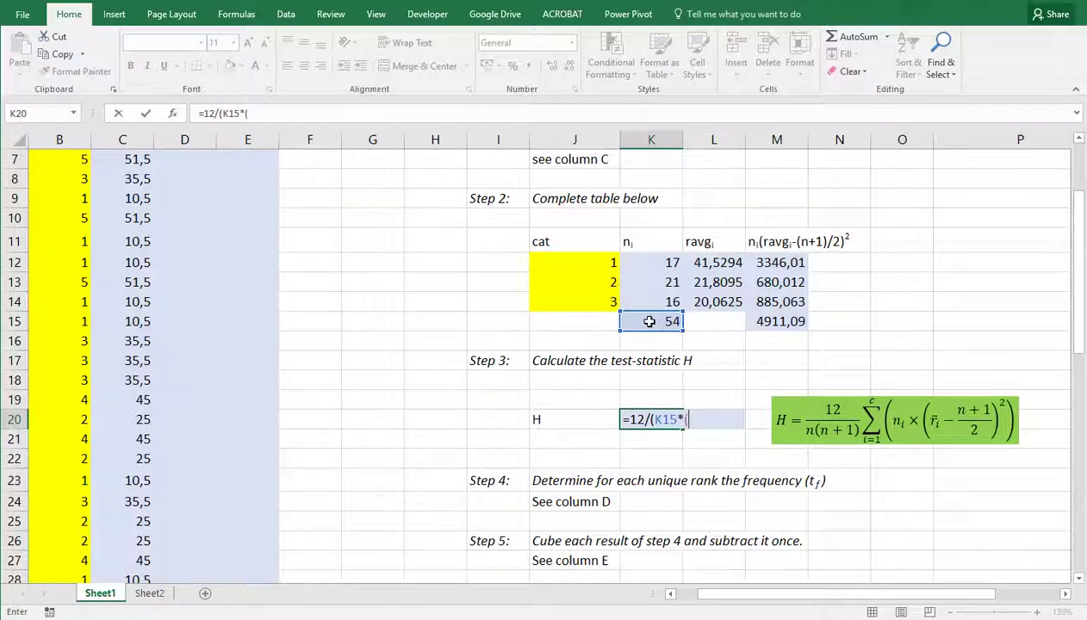
{"action": "type", "text": "("}
{"action": "left_click", "coordinate": [649, 321]}
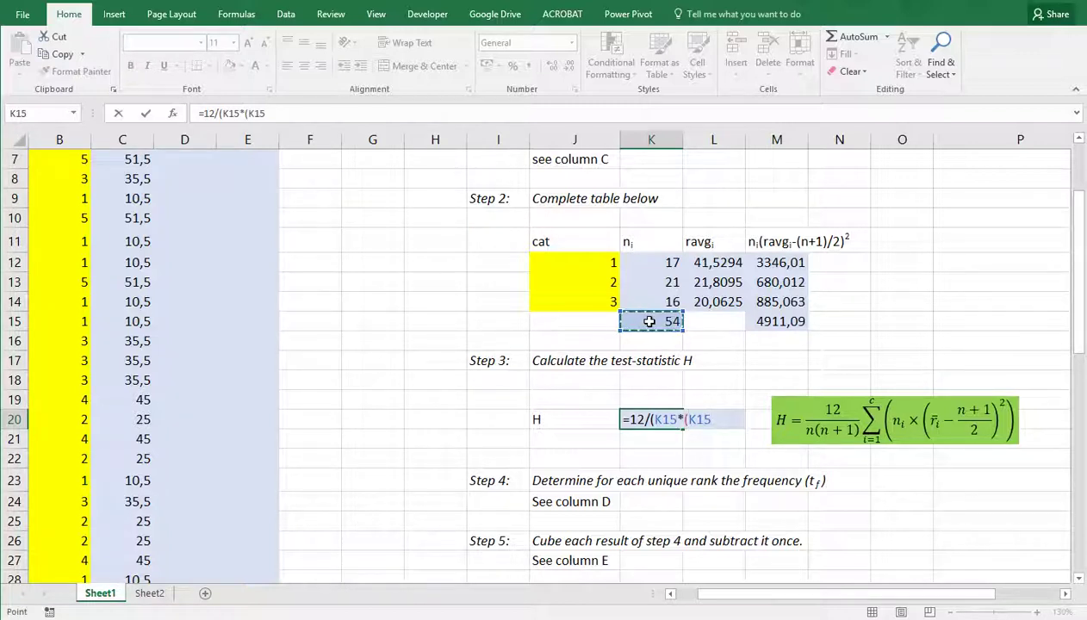
{"action": "type", "text": "+1))*"}
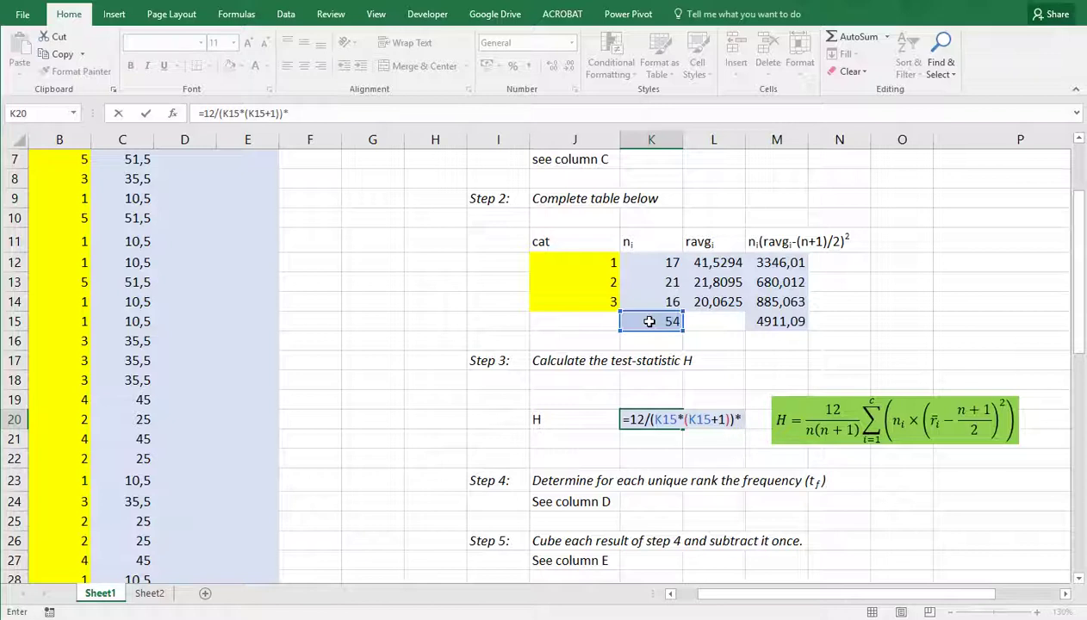
{"action": "left_click", "coordinate": [769, 321]}
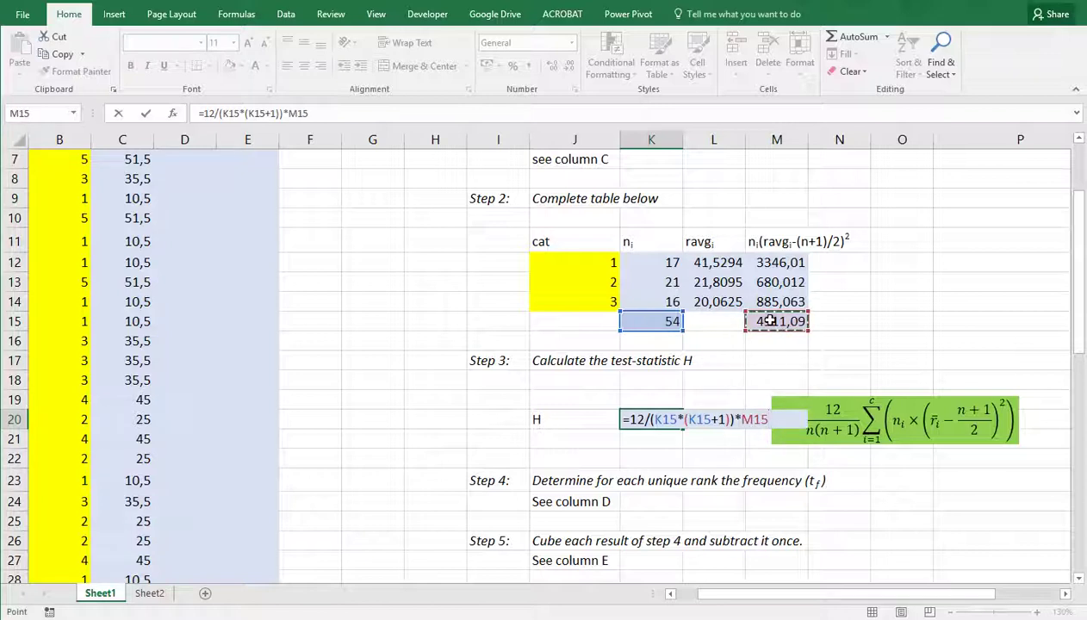
{"action": "key", "text": "Return"}
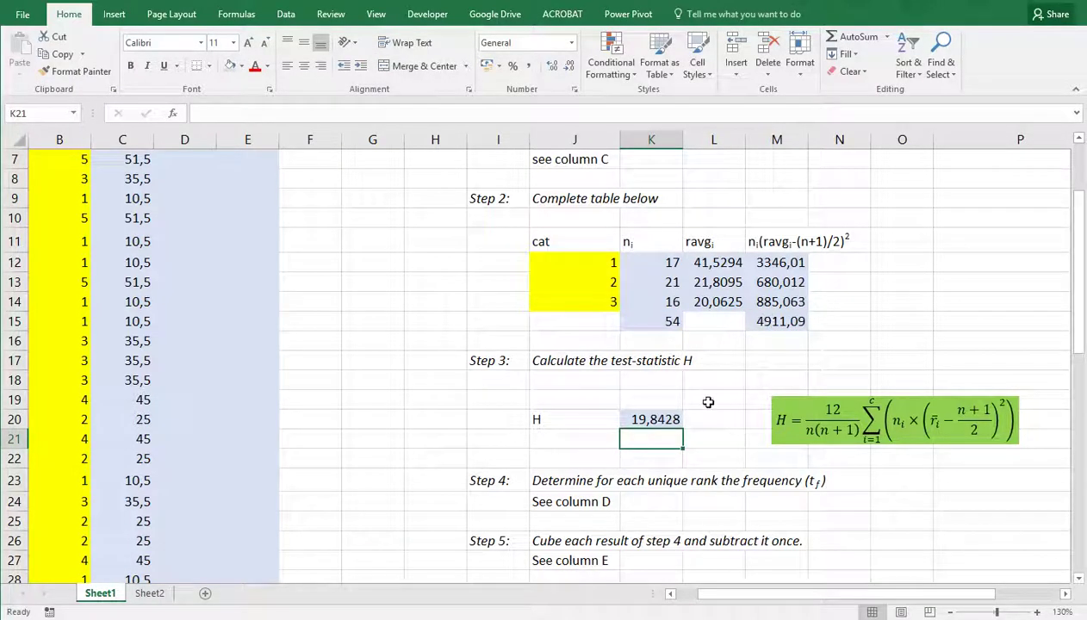
Enter =COUNTIF(C:C;C2) in D2, returning 20 ties for rank 10,5.
{"action": "left_click", "coordinate": [575, 418]}
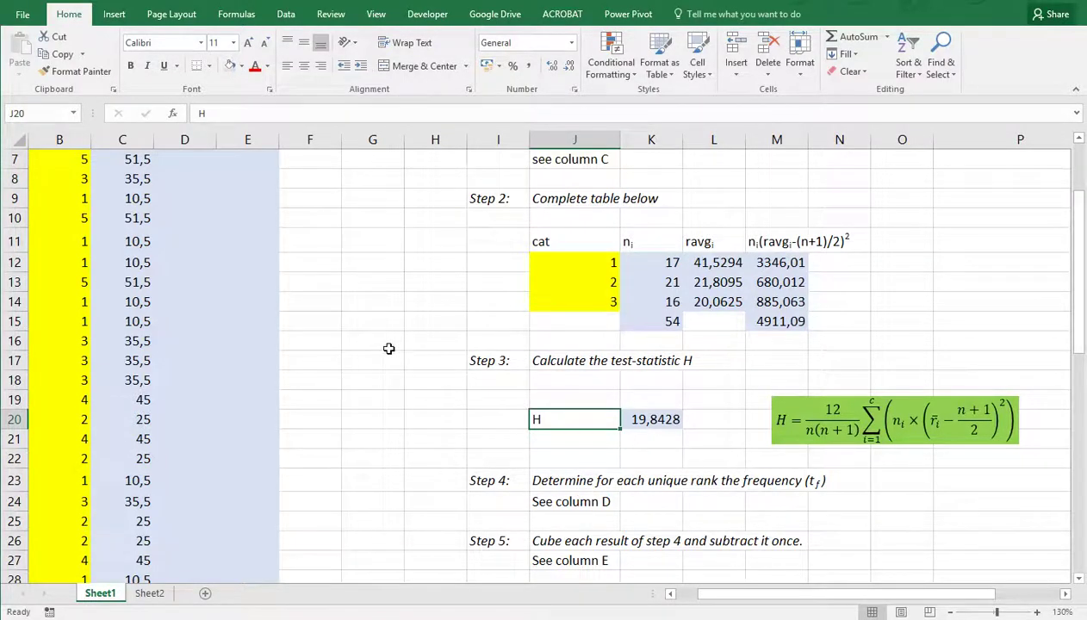
{"action": "scroll", "coordinate": [388, 348], "scroll_direction": "up", "scroll_amount": 2}
{"action": "left_click", "coordinate": [179, 190]}
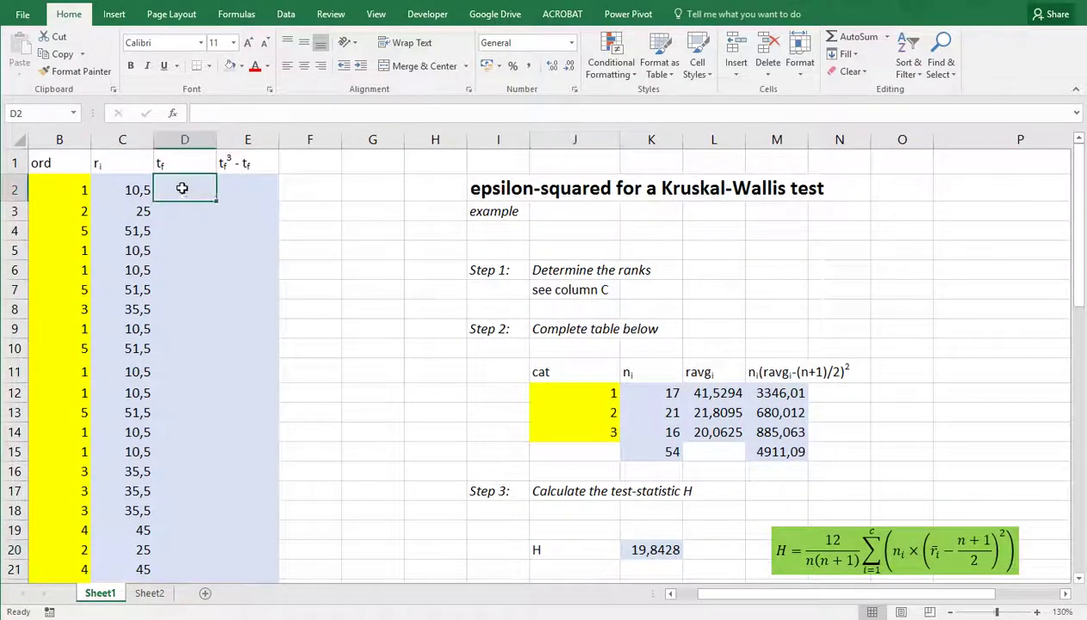
{"action": "type", "text": "="}
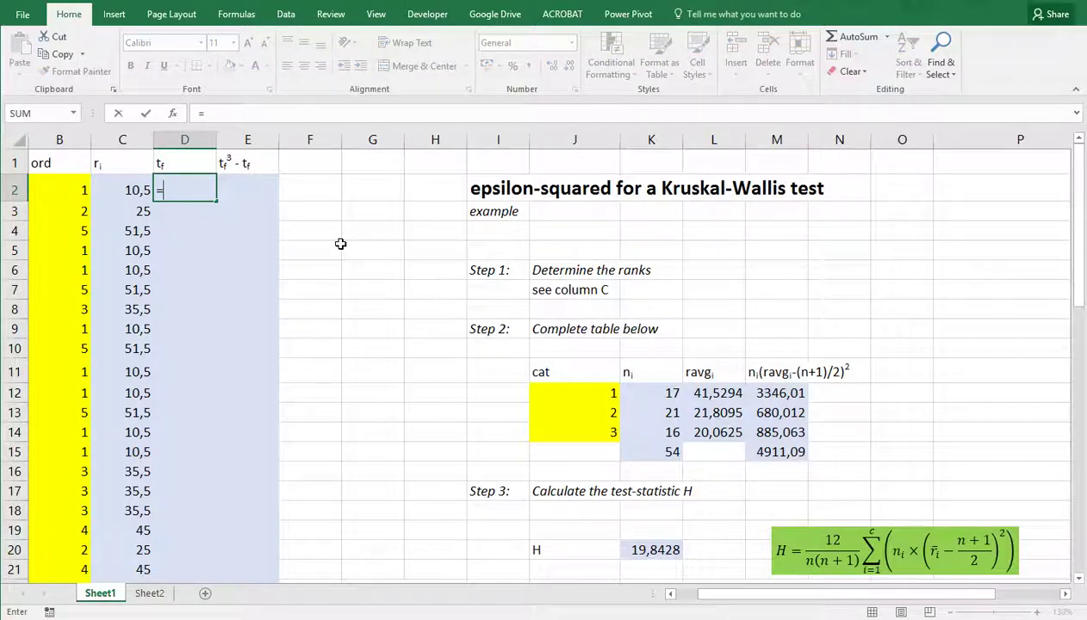
{"action": "type", "text": "countif("}
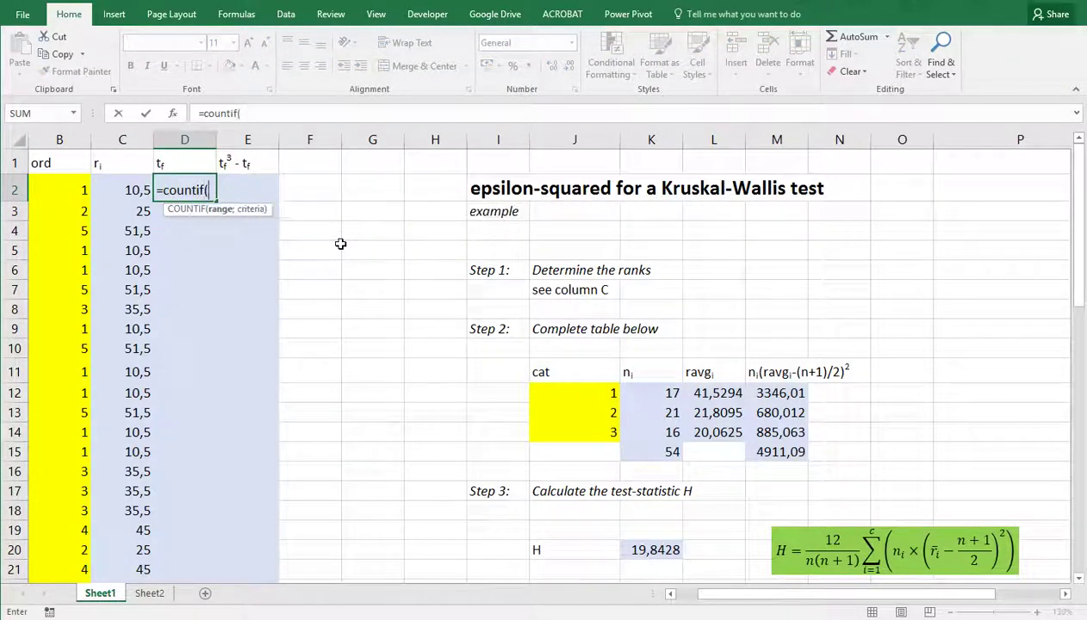
{"action": "type", "text": "C:C;"}
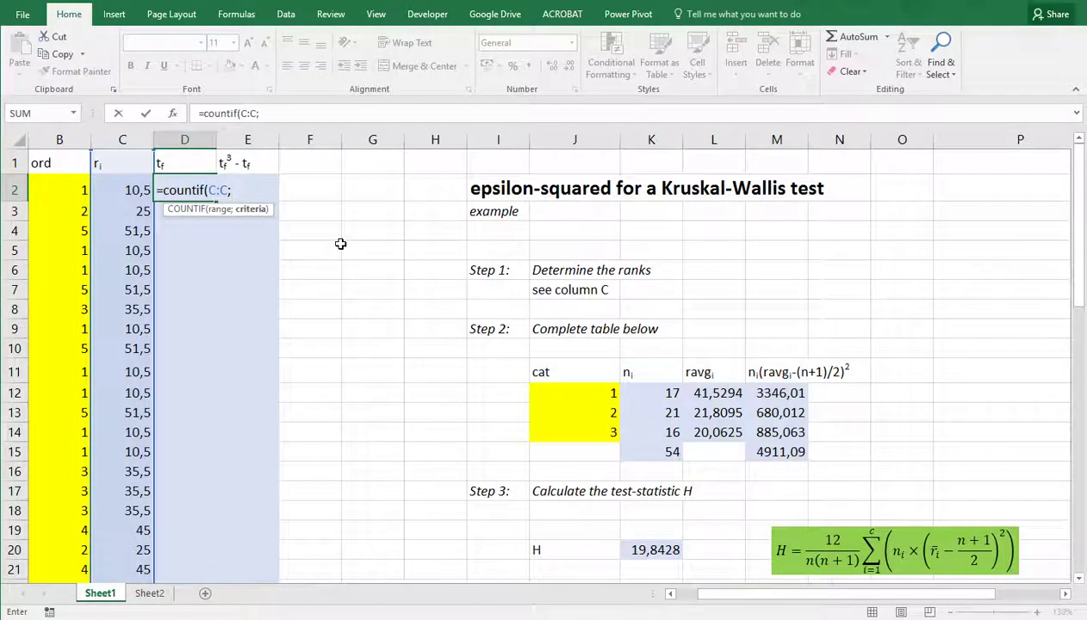
{"action": "key", "text": "Left"}
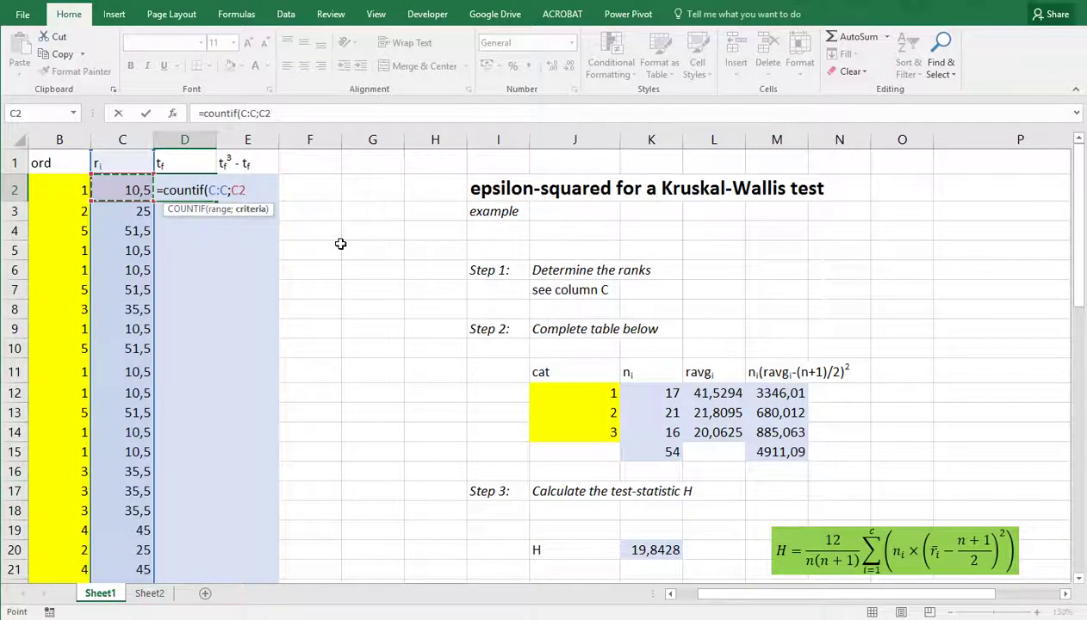
{"action": "key", "text": "Return"}
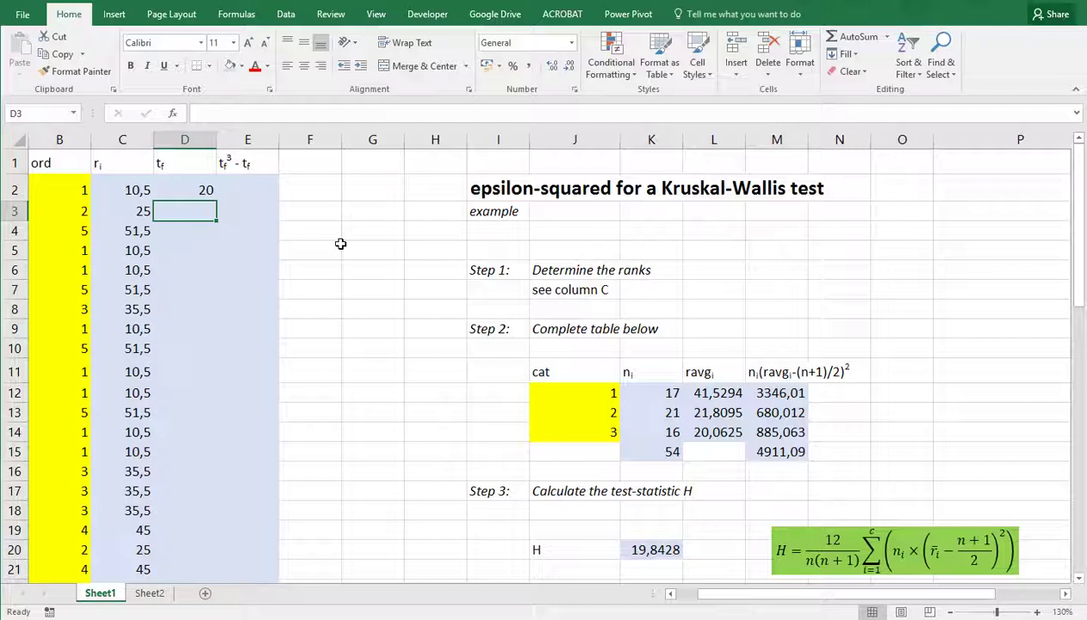
Build =IF(COUNTIF(C2:C2;C3)>0;"";COUNTIF(C:C;C3)) in D3.
{"action": "key", "text": "Up"}
{"action": "key", "text": "Left"}
{"action": "key", "text": "Right"}
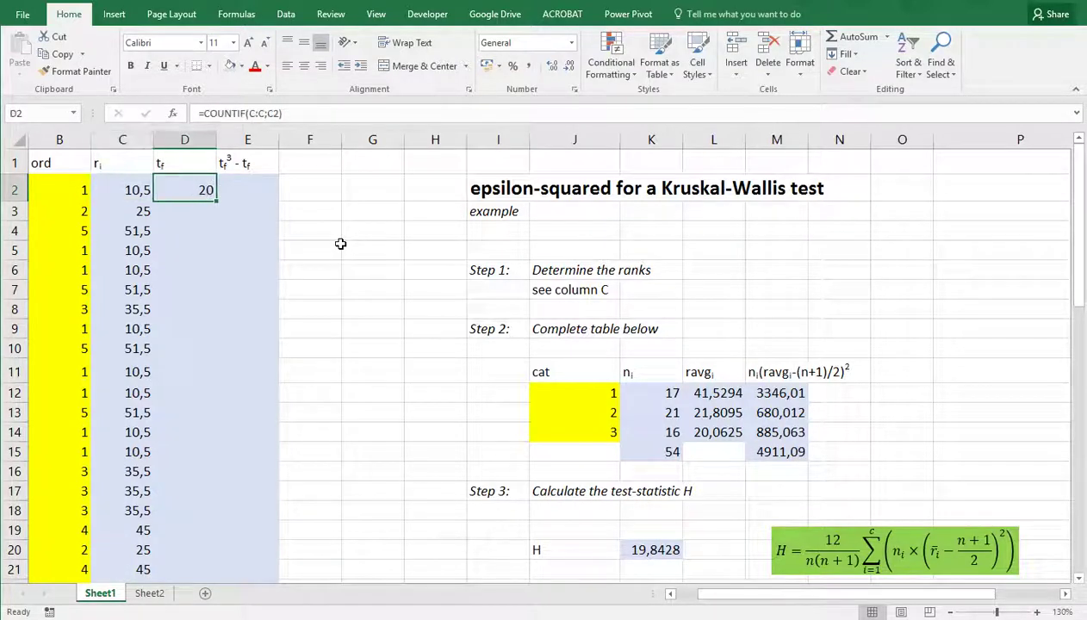
{"action": "key", "text": "Down"}
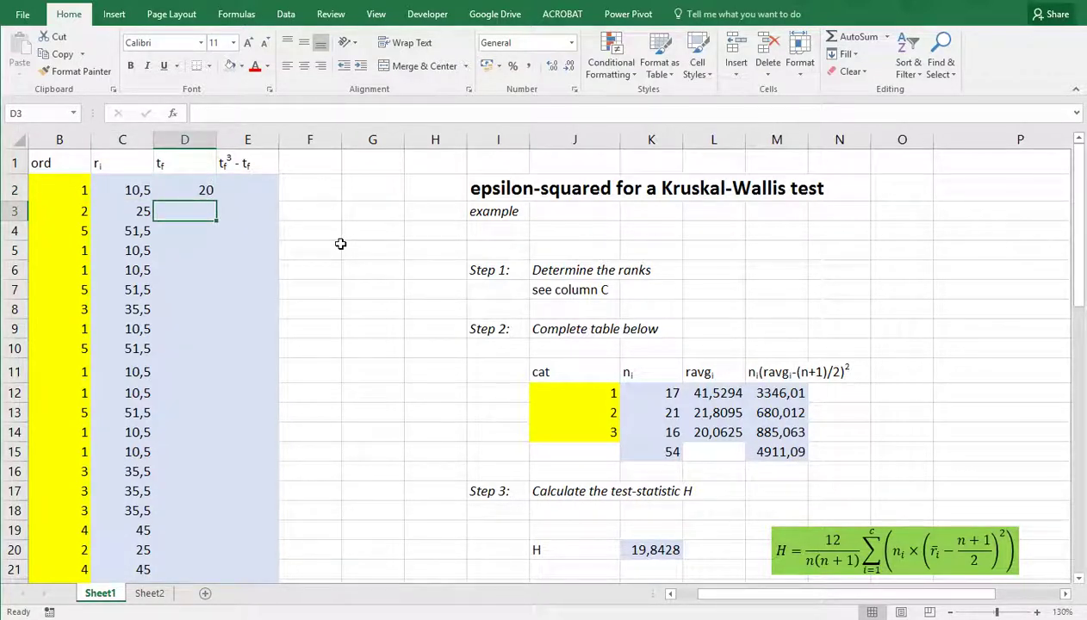
{"action": "type", "text": "=cou"}
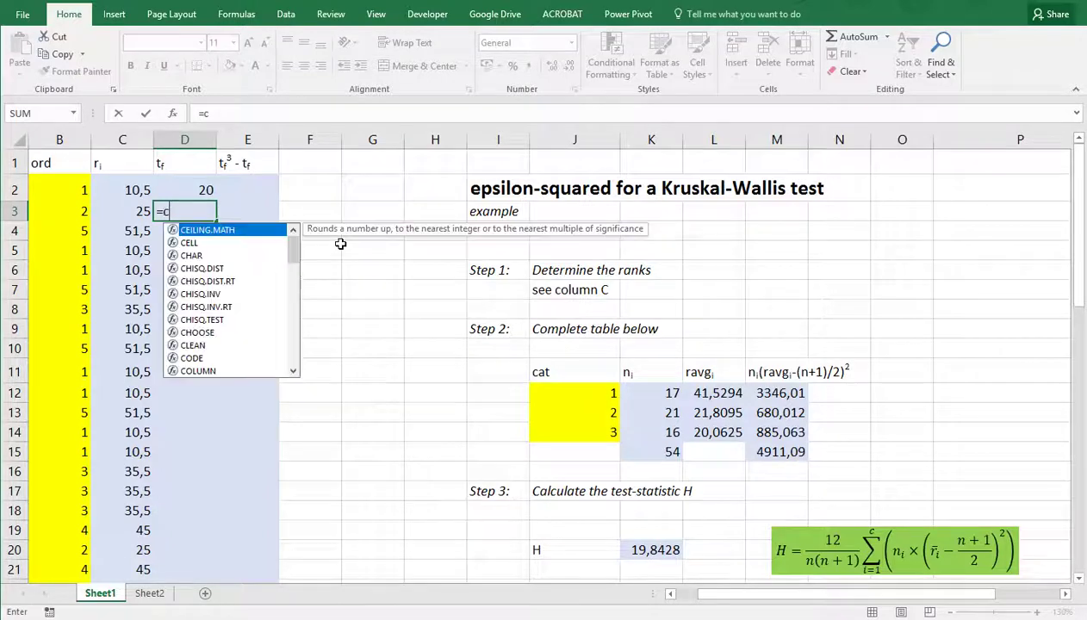
{"action": "key", "text": "BackSpace"}
{"action": "key", "text": "BackSpace"}
{"action": "key", "text": "BackSpace"}
{"action": "type", "text": "if"}
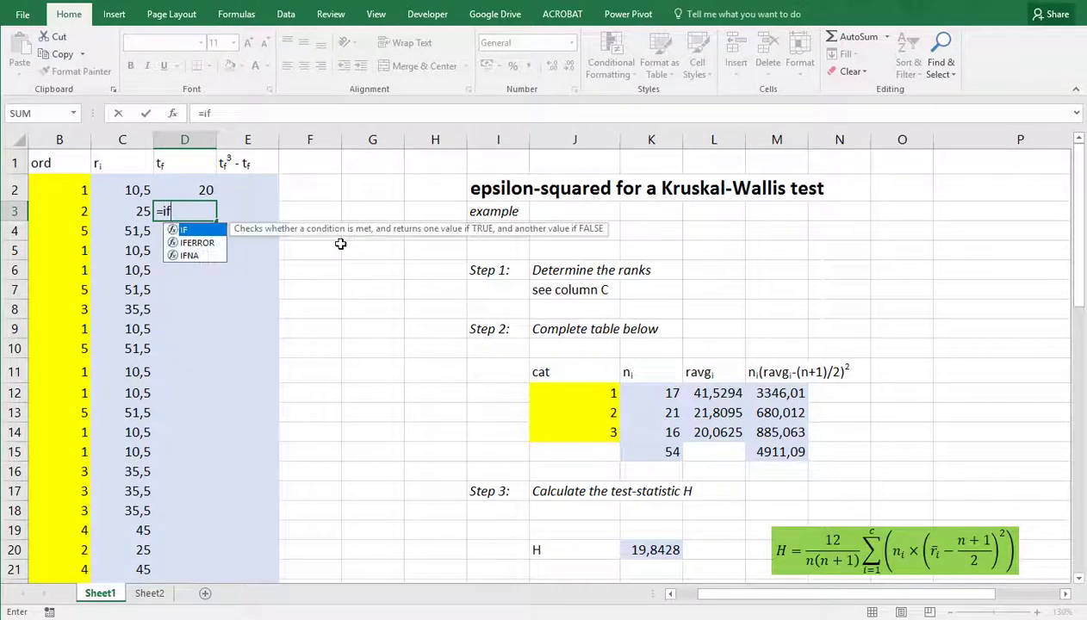
{"action": "type", "text": "(countif("}
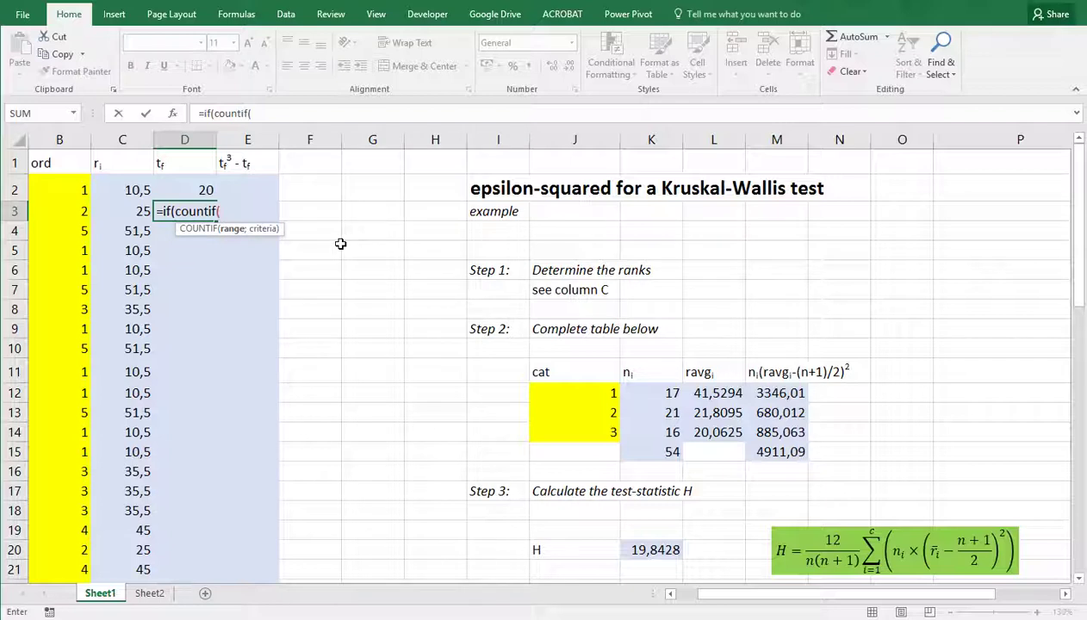
{"action": "key", "text": "Left"}
{"action": "key", "text": "Up"}
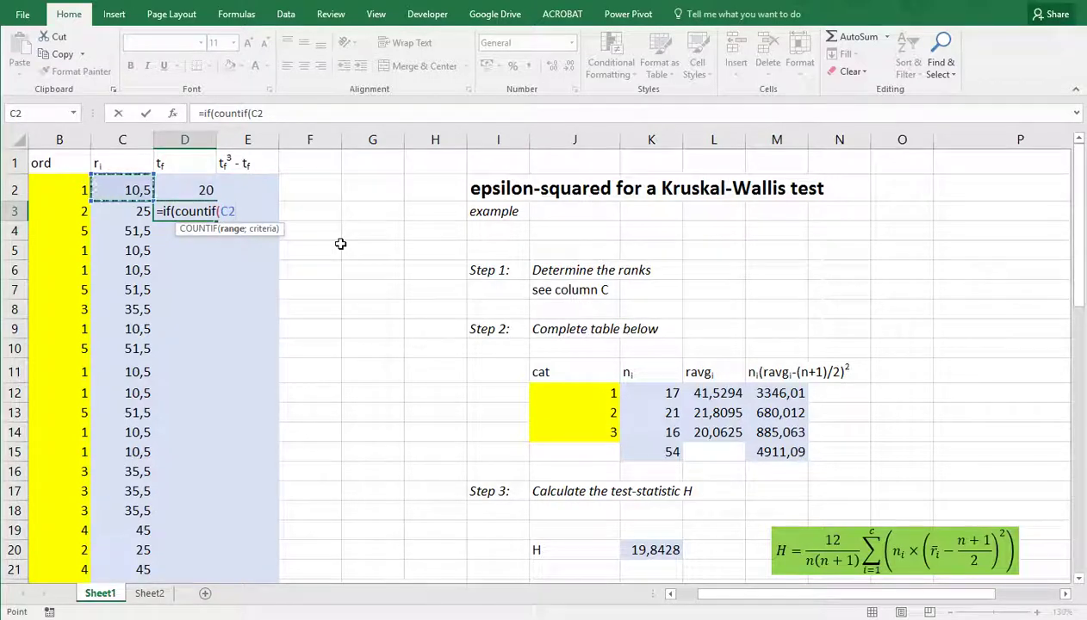
{"action": "key", "text": "F8"}
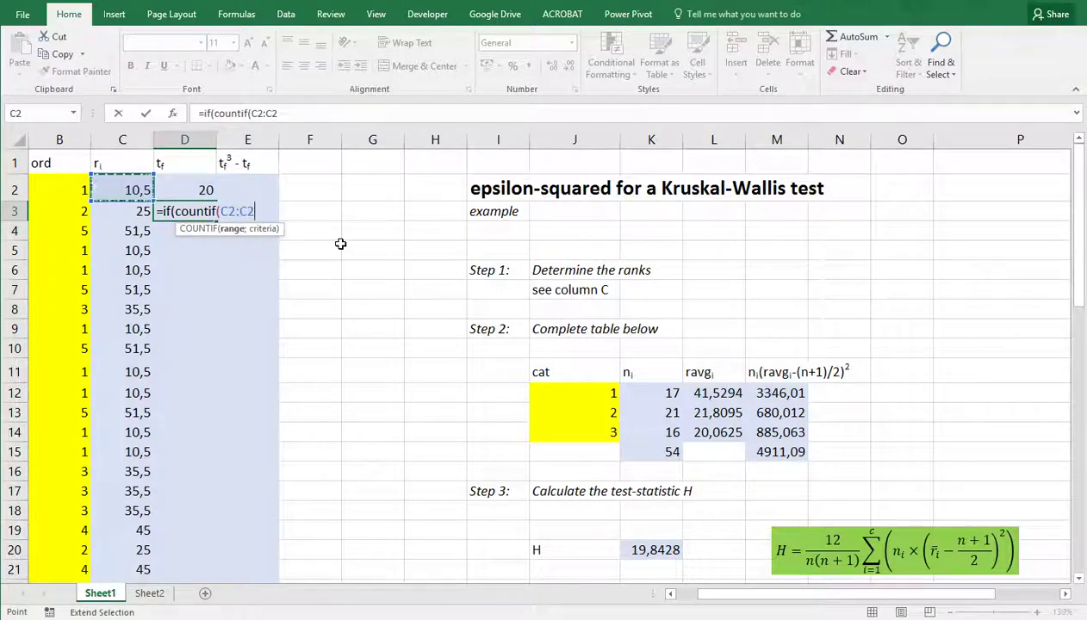
{"action": "type", "text": ";"}
{"action": "key", "text": "Left"}
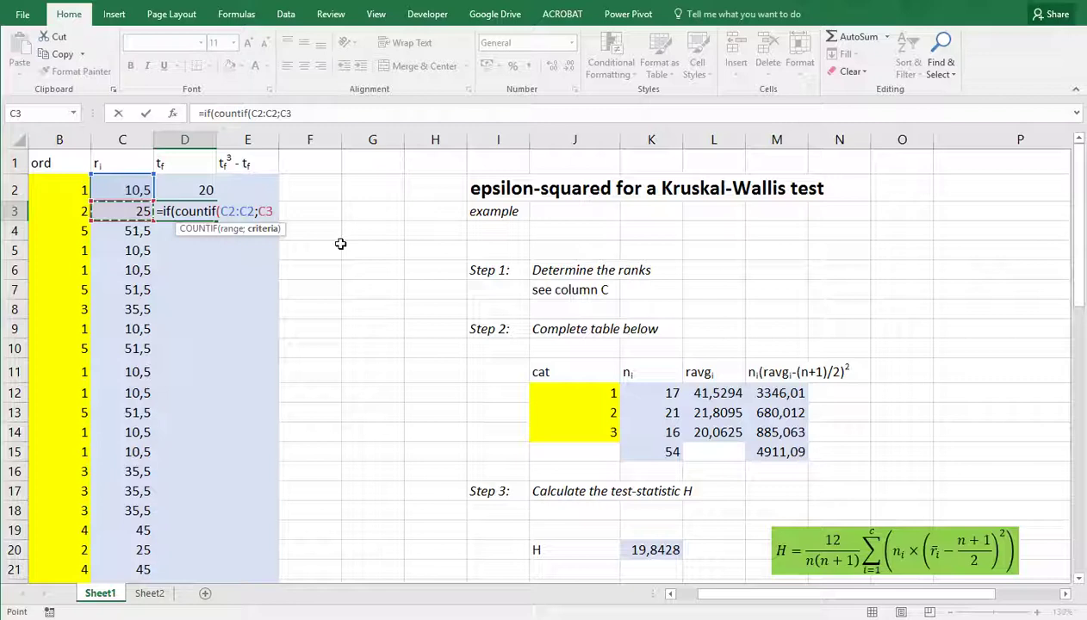
{"action": "type", "text": ");"}
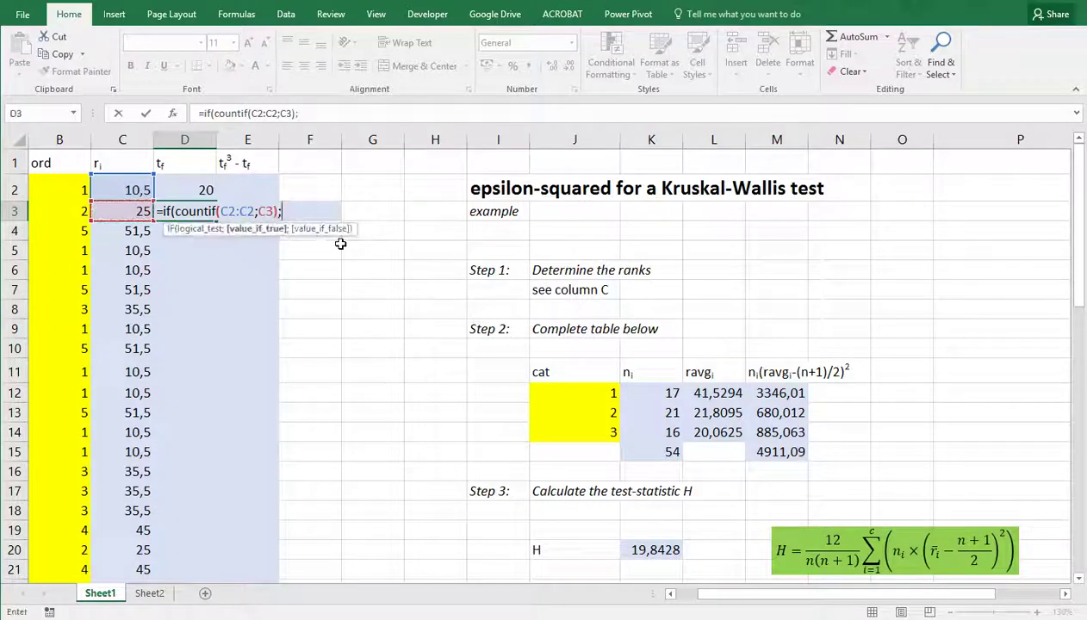
{"action": "key", "text": "BackSpace"}
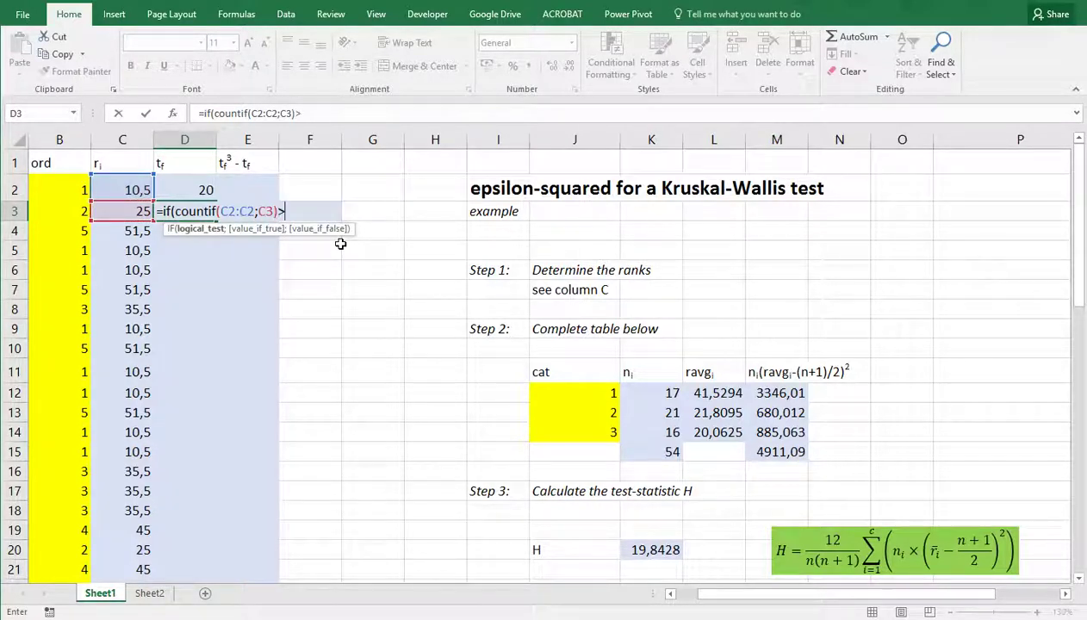
{"action": "type", "text": ">0;"}
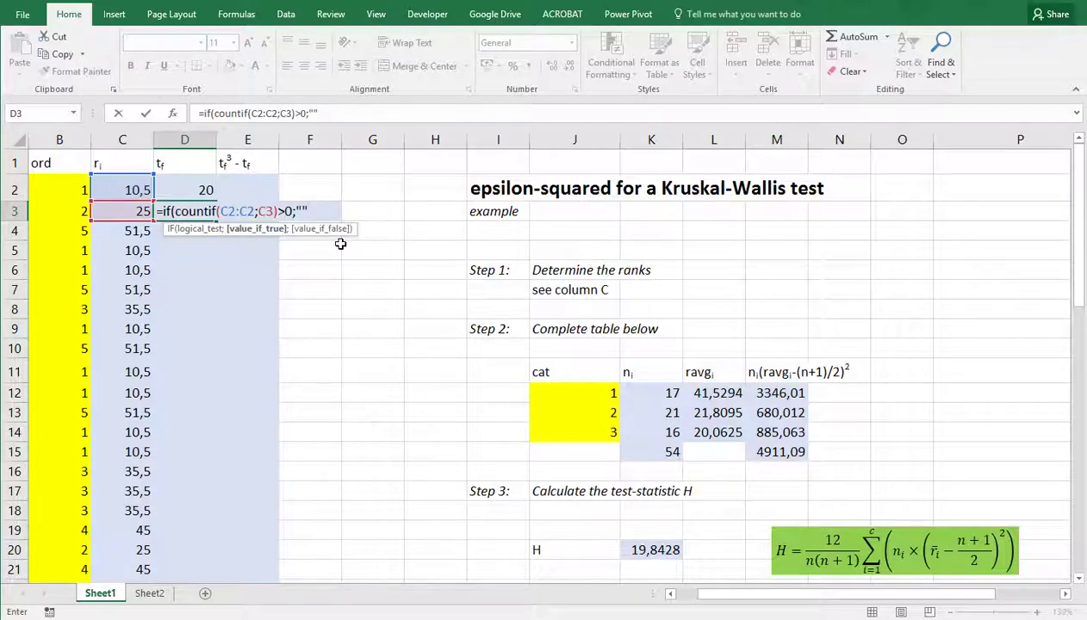
{"action": "type", "text": "\"\";countif("}
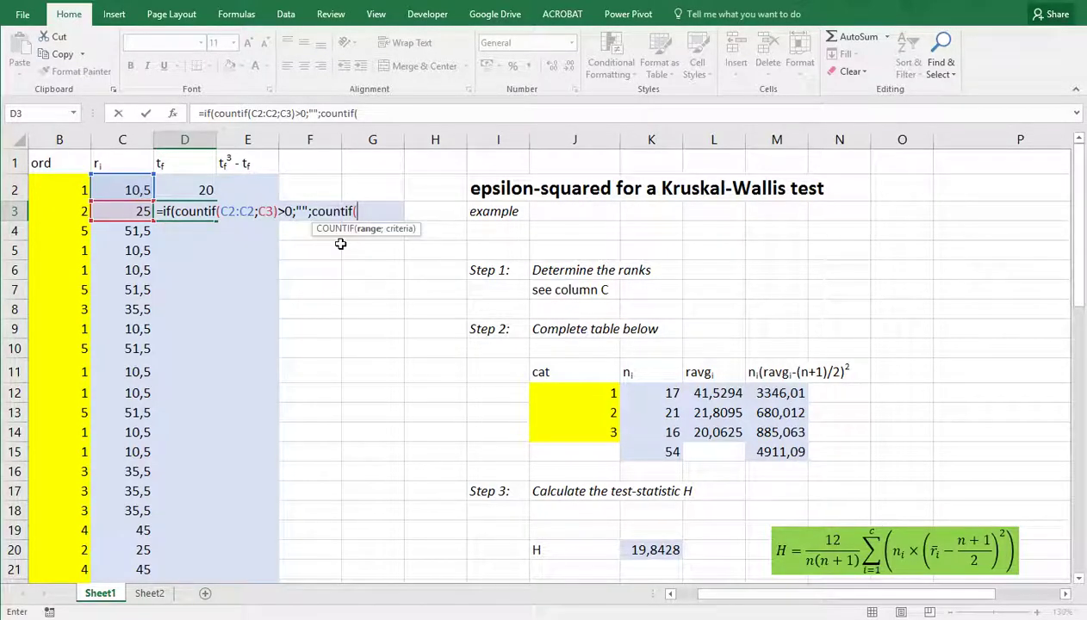
{"action": "type", "text": "C:C;"}
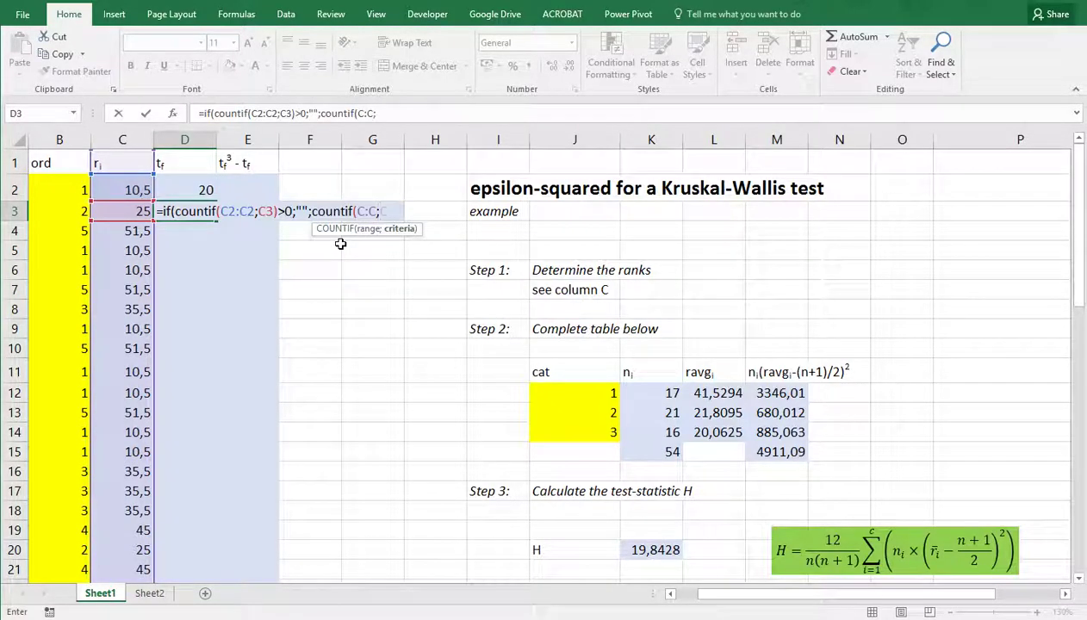
{"action": "key", "text": "Left"}
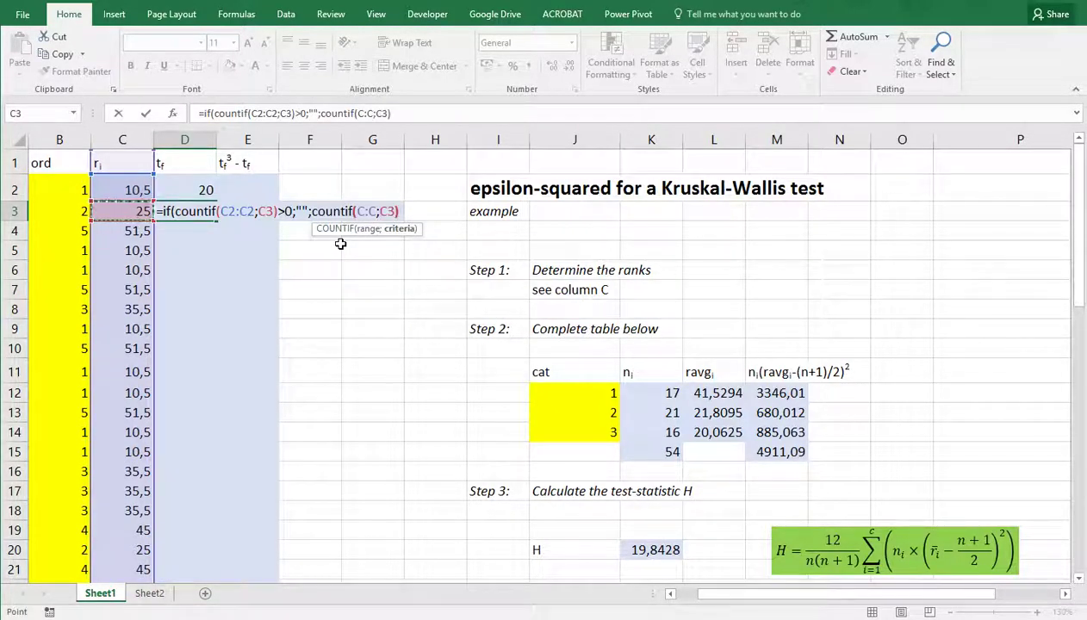
{"action": "type", "text": "))"}
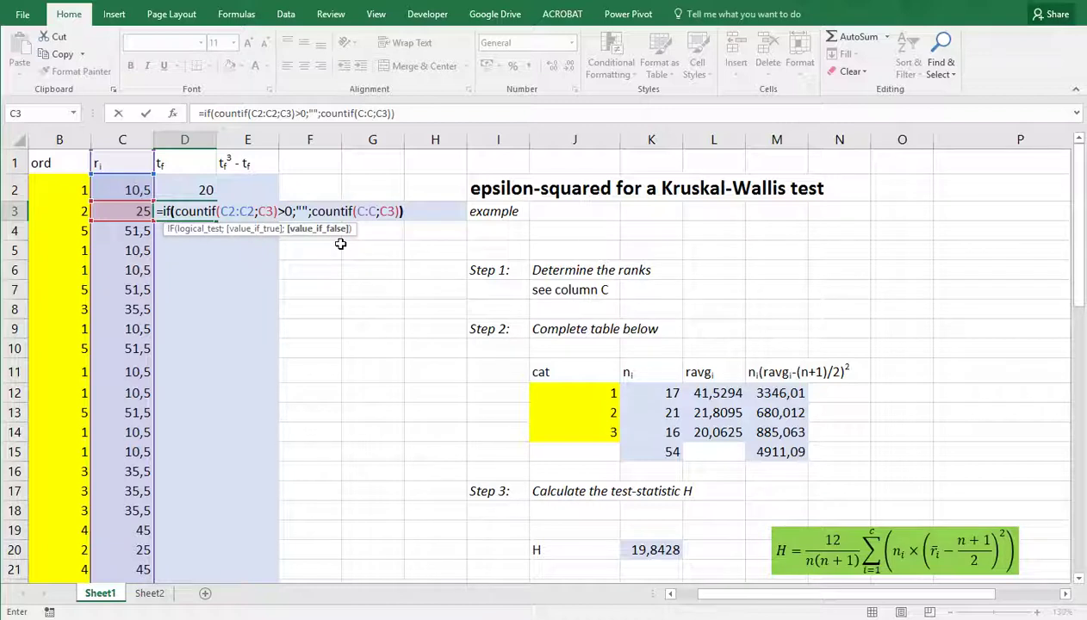
Anchor the range start as $C$2 and fill D3 down column D, giving 9, 6, 12, 7.
{"action": "left_click", "coordinate": [241, 211]}
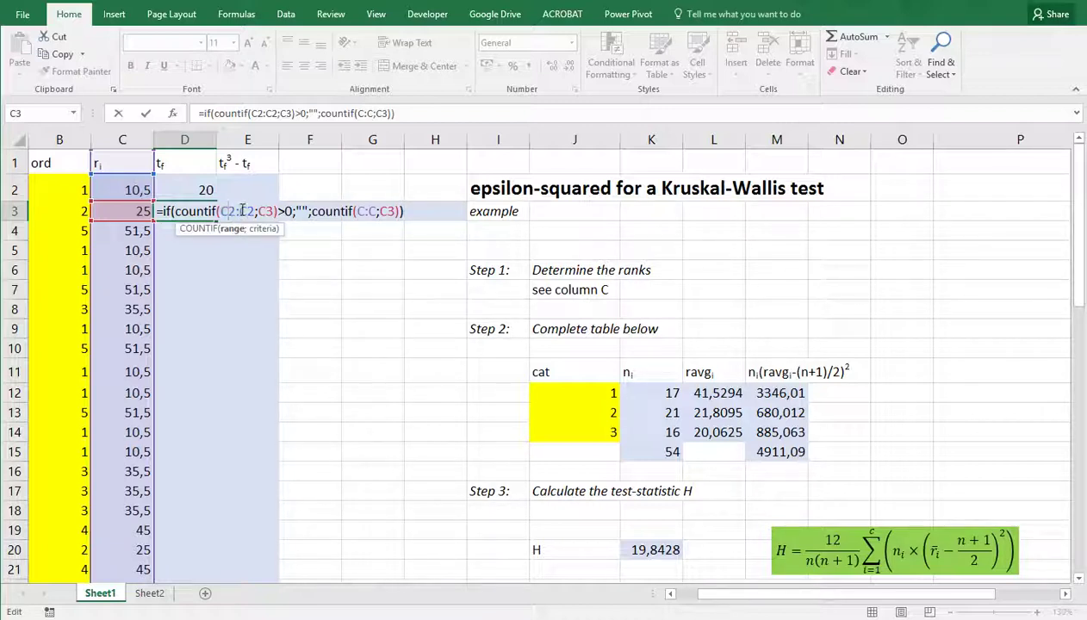
{"action": "key", "text": "F4"}
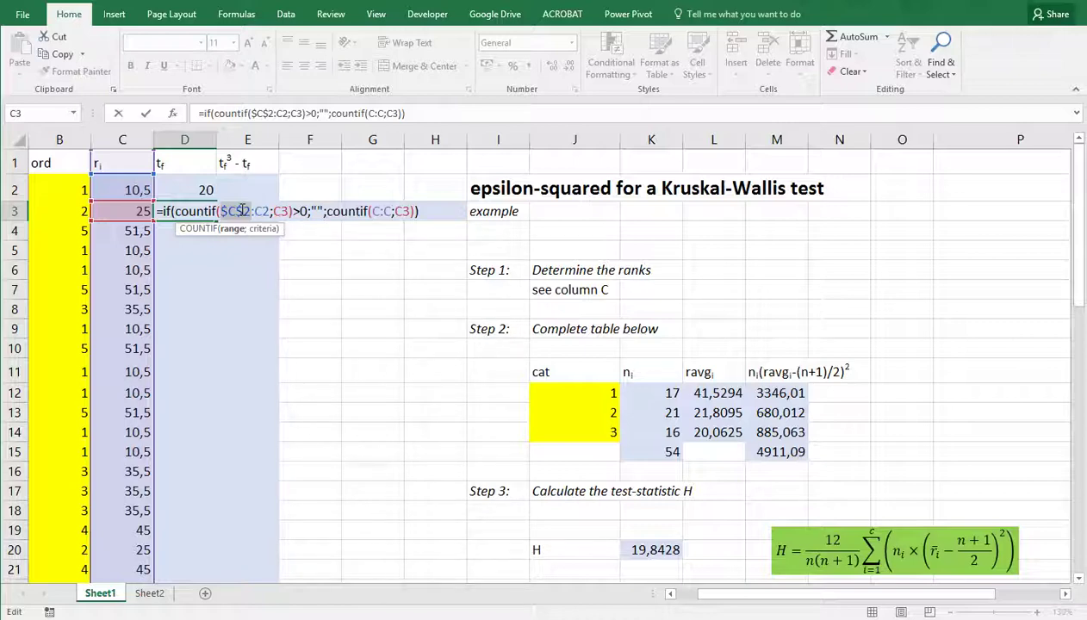
{"action": "key", "text": "ctrl+Return"}
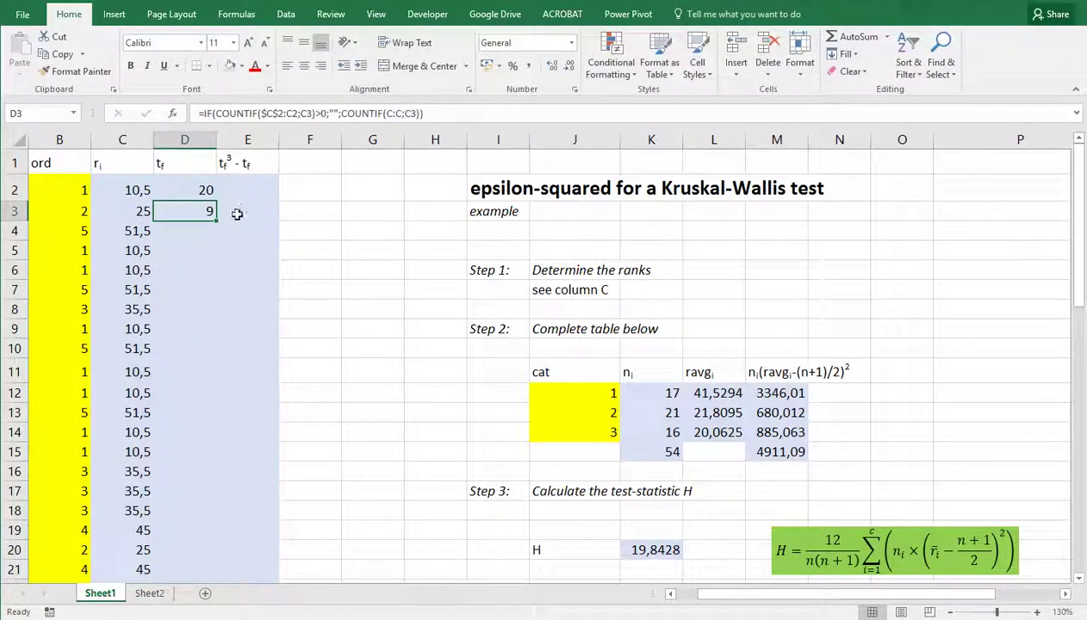
{"action": "double_click", "coordinate": [216, 221]}
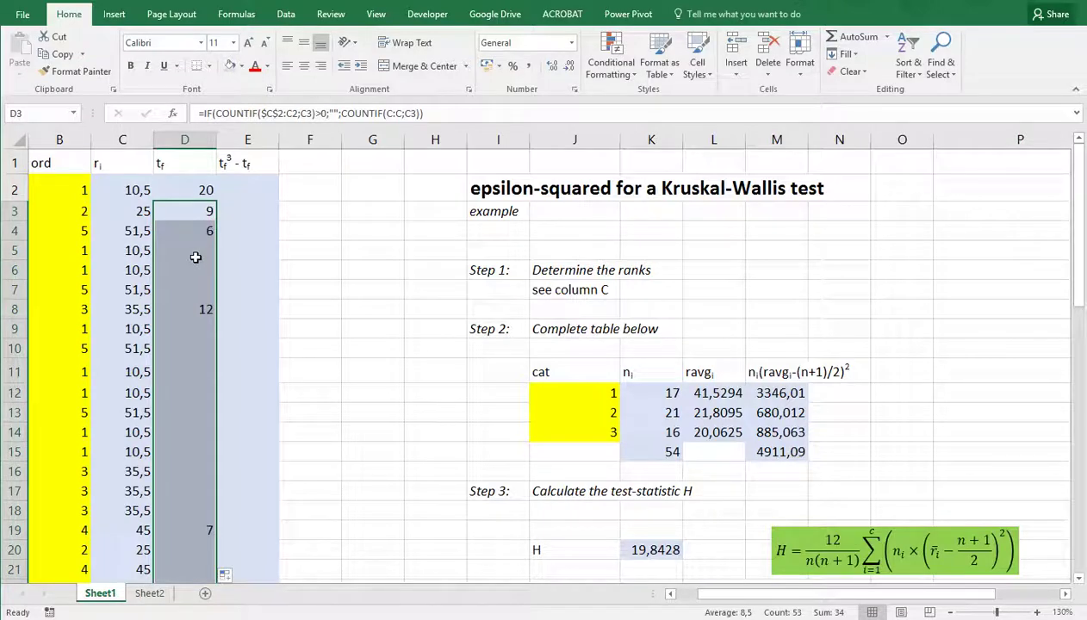
Enter =IF(D2="";"";D2^3-D2) in E2 and fill it down column E (7980, 720, 210…).
{"action": "left_click", "coordinate": [424, 332]}
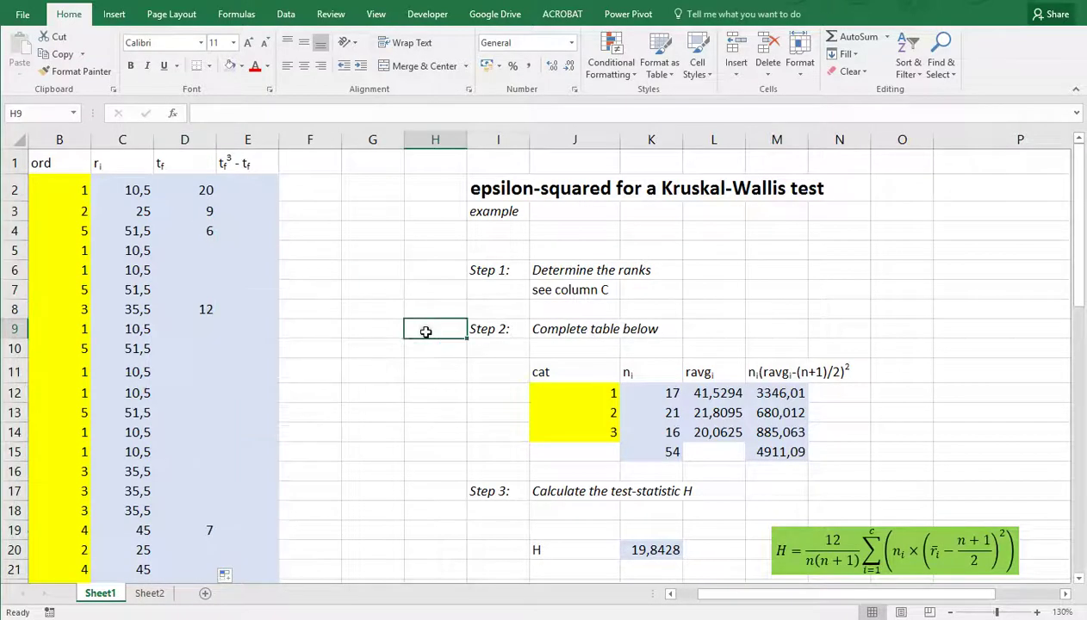
{"action": "scroll", "coordinate": [428, 336], "scroll_direction": "down", "scroll_amount": 3}
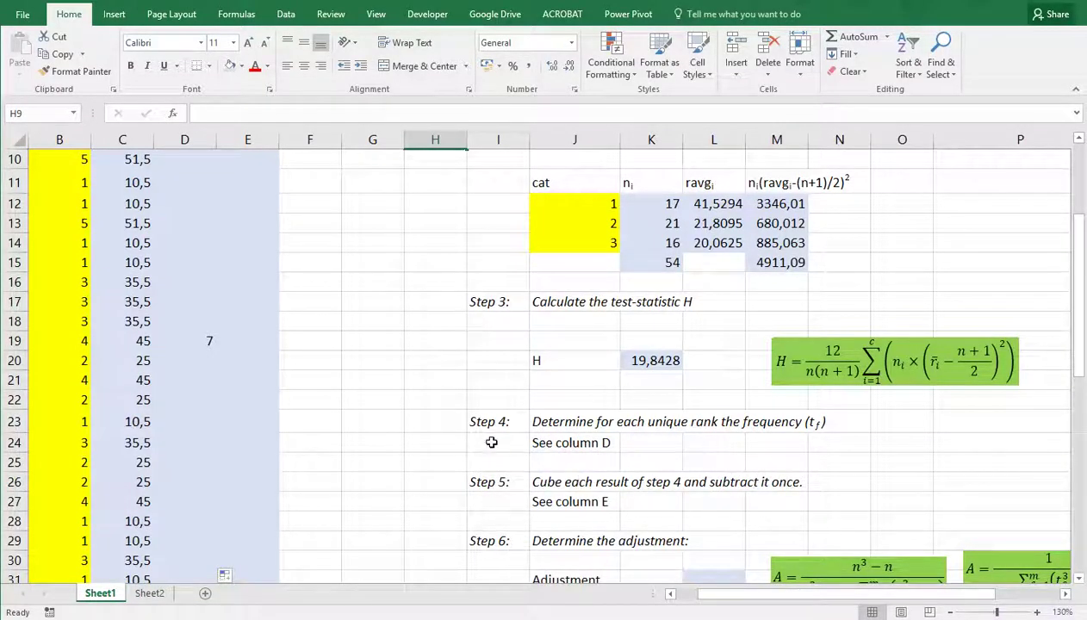
{"action": "scroll", "coordinate": [478, 427], "scroll_direction": "up", "scroll_amount": 3}
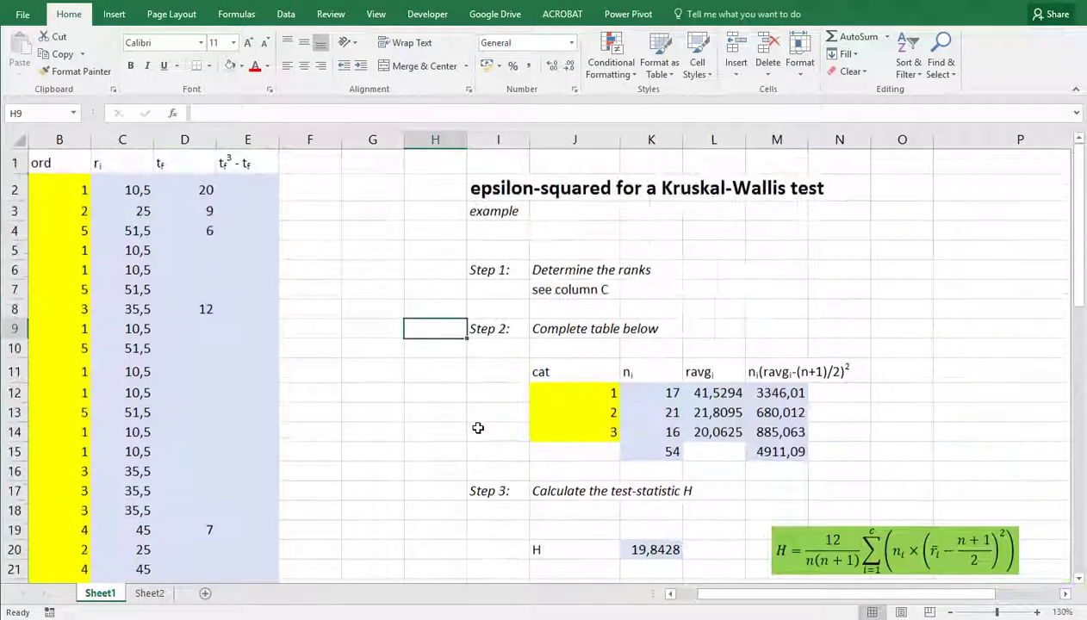
{"action": "left_click", "coordinate": [247, 191]}
{"action": "type", "text": "=if("}
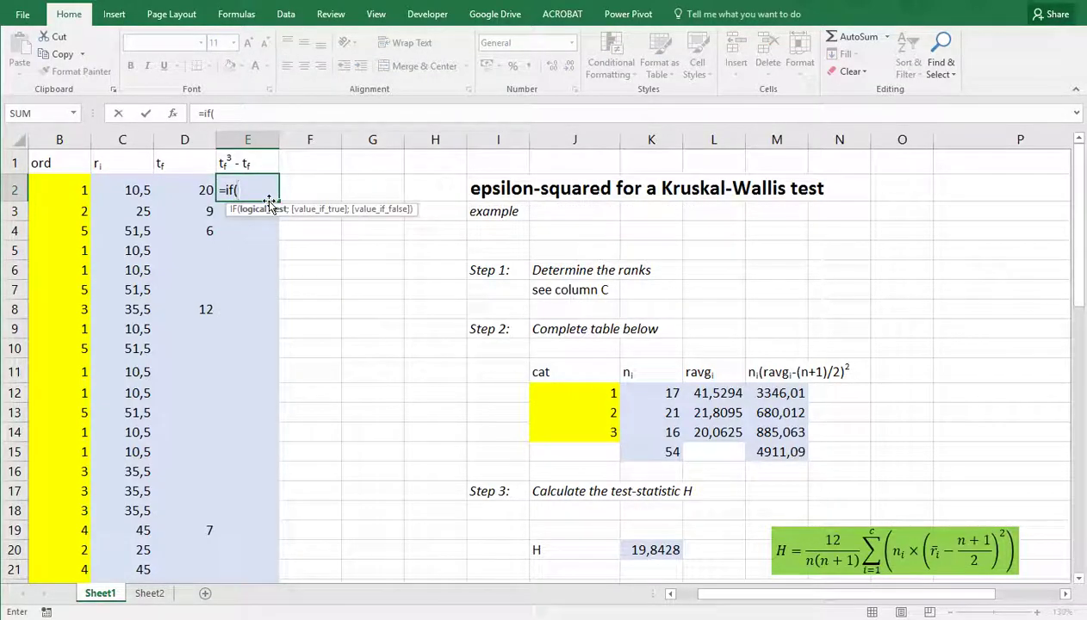
{"action": "key", "text": "Left"}
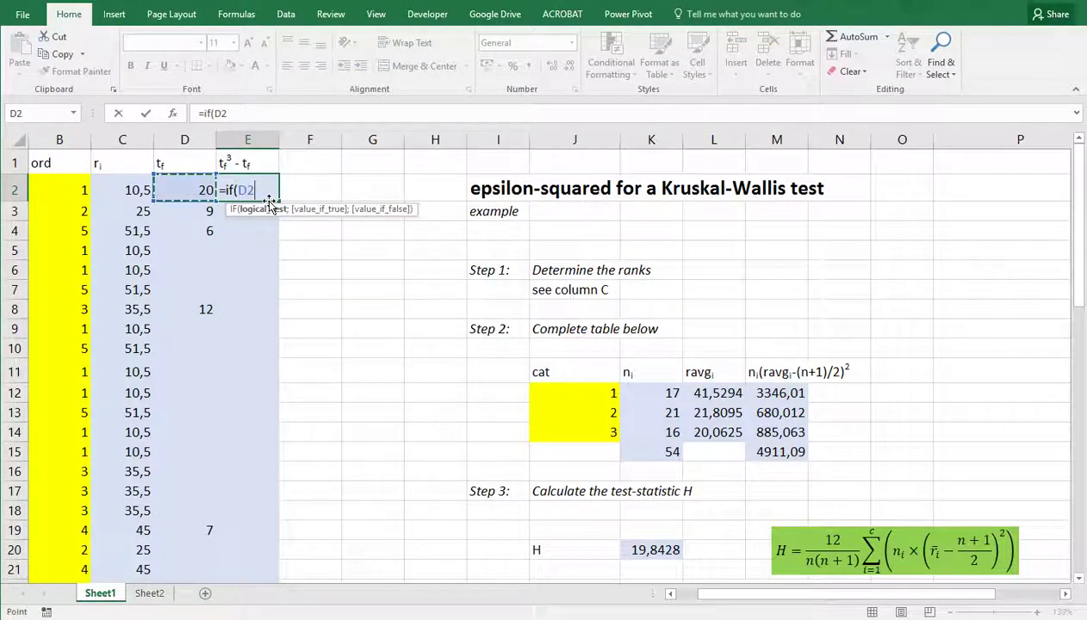
{"action": "type", "text": "=\"\";"}
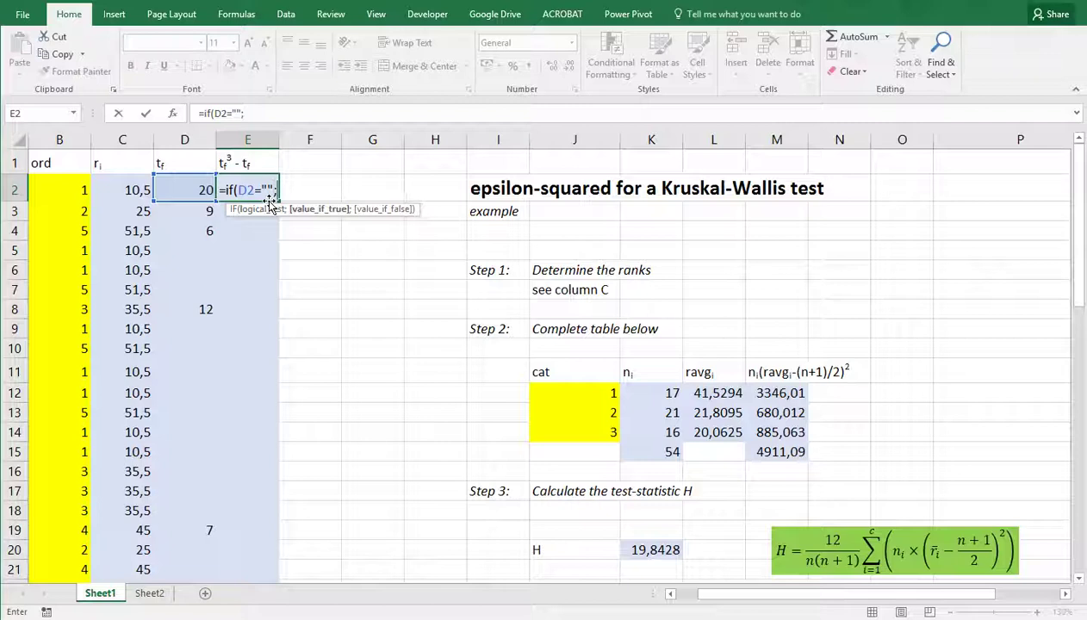
{"action": "type", "text": "\"\";"}
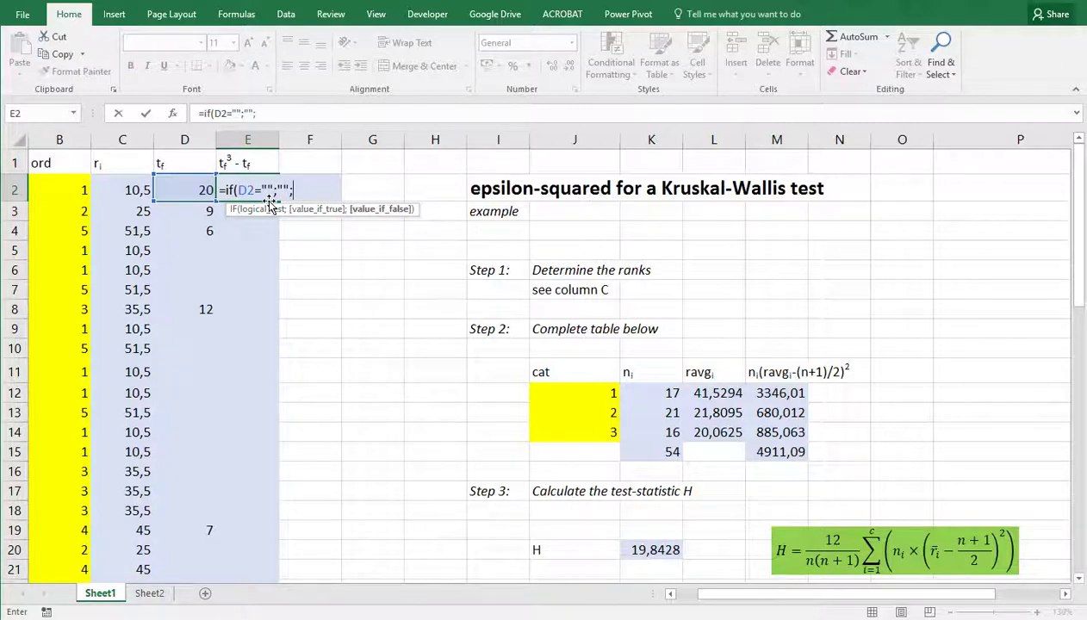
{"action": "key", "text": "Left"}
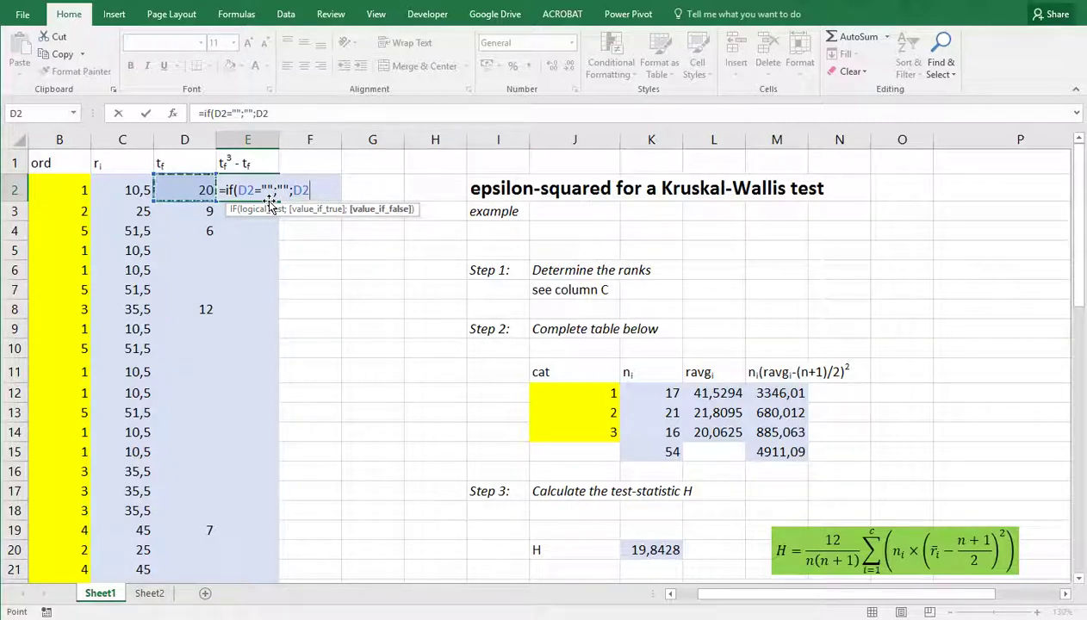
{"action": "type", "text": "^3"}
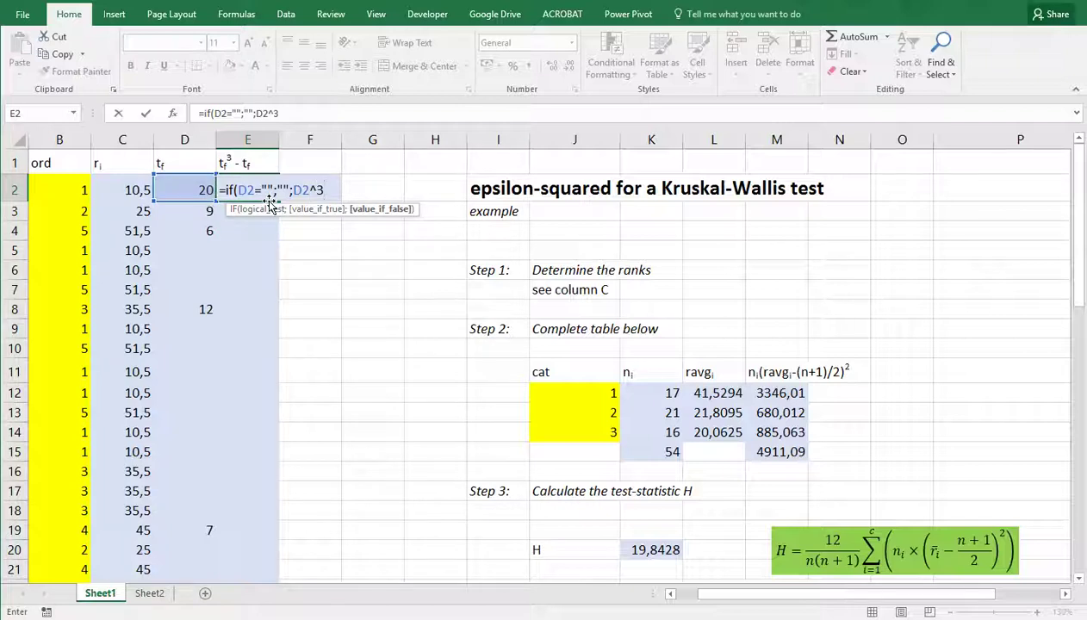
{"action": "type", "text": "-"}
{"action": "key", "text": "Left"}
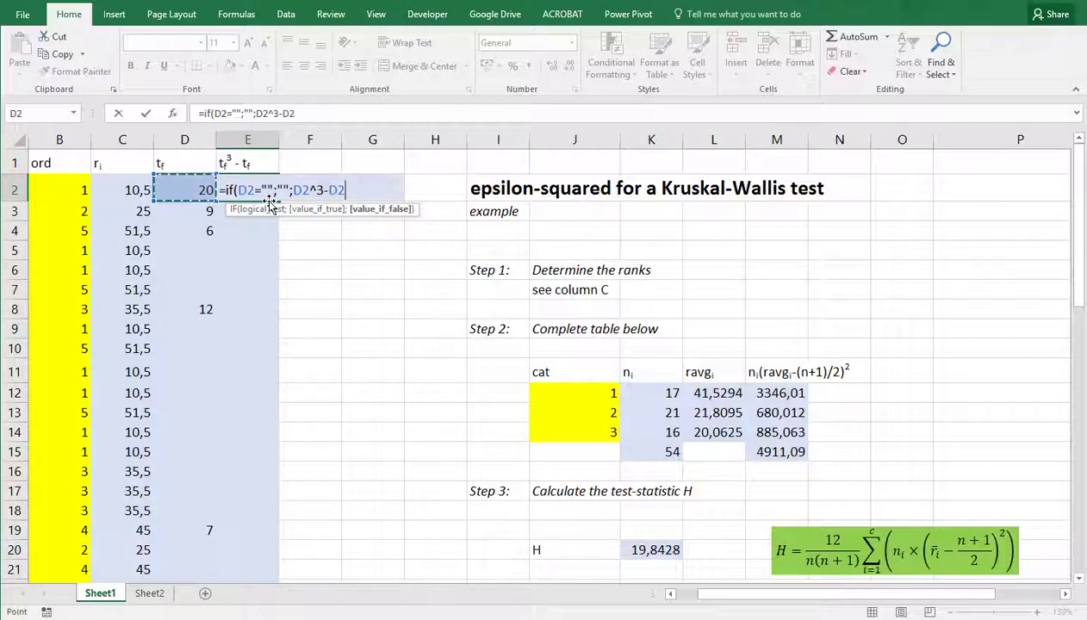
{"action": "type", "text": ")"}
{"action": "key", "text": "ctrl+Return"}
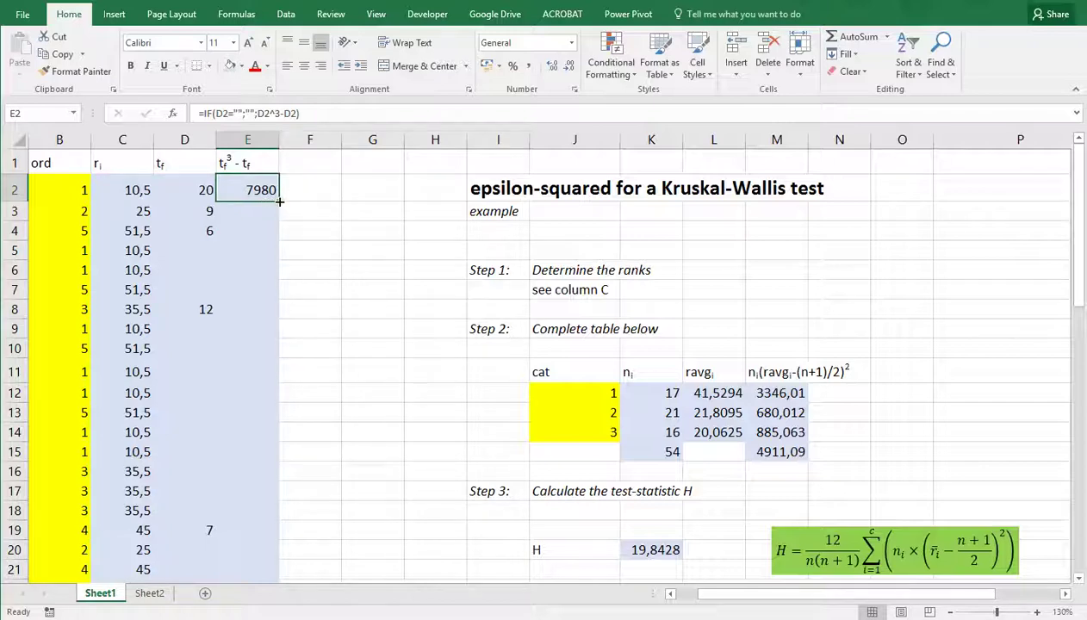
{"action": "double_click", "coordinate": [279, 201]}
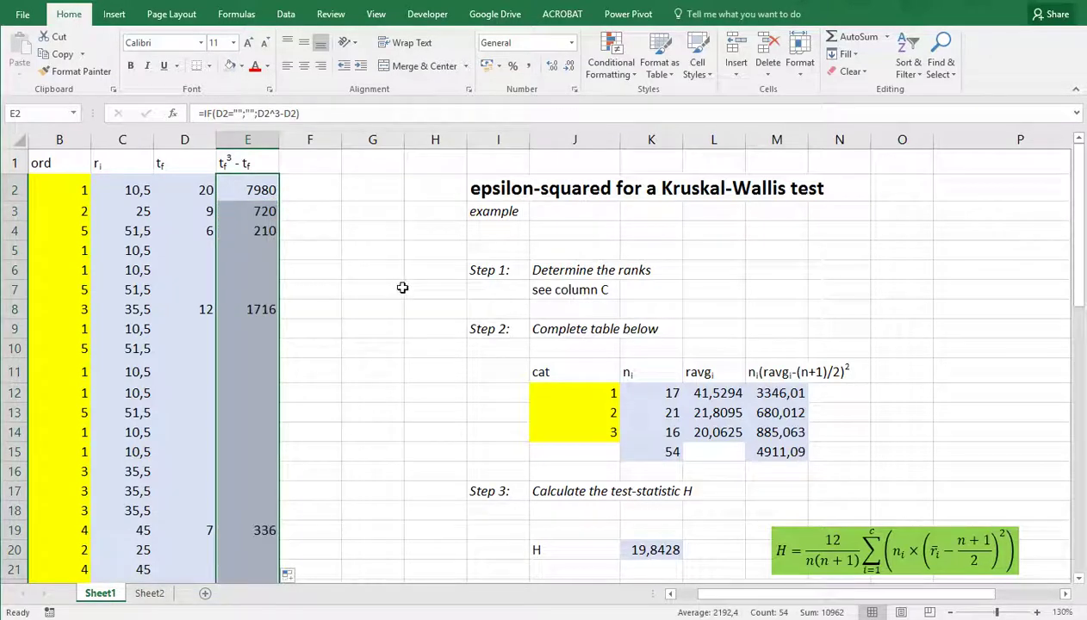
{"action": "scroll", "coordinate": [401, 287], "scroll_direction": "down", "scroll_amount": 2}
Start the adjustment formula in L31 with the numerator (K15^3-K15).
{"action": "scroll", "coordinate": [402, 287], "scroll_direction": "down", "scroll_amount": 3}
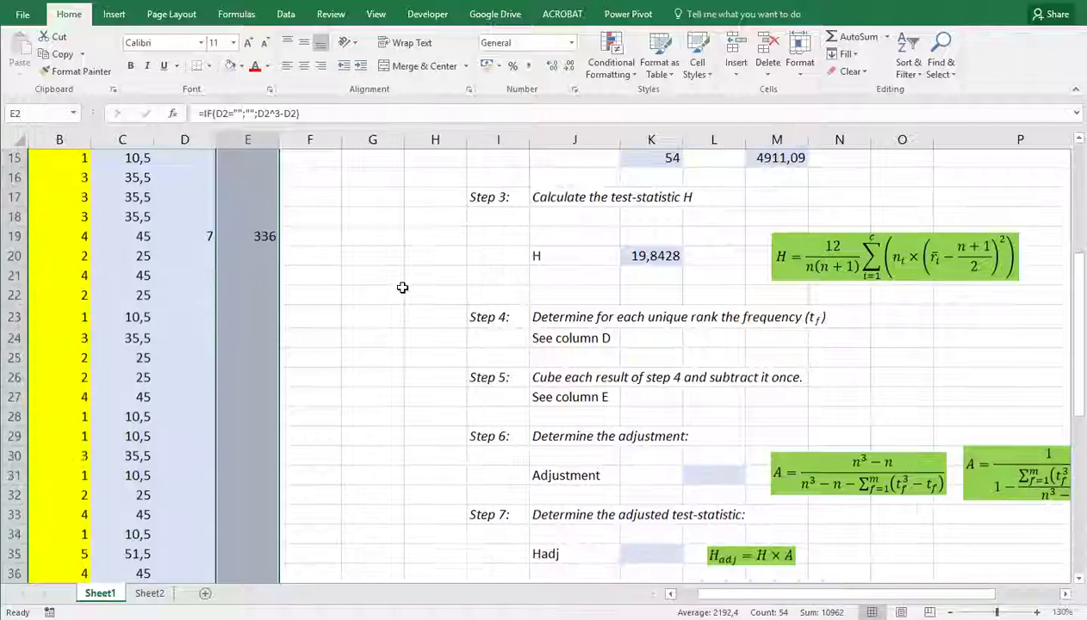
{"action": "left_click", "coordinate": [711, 454]}
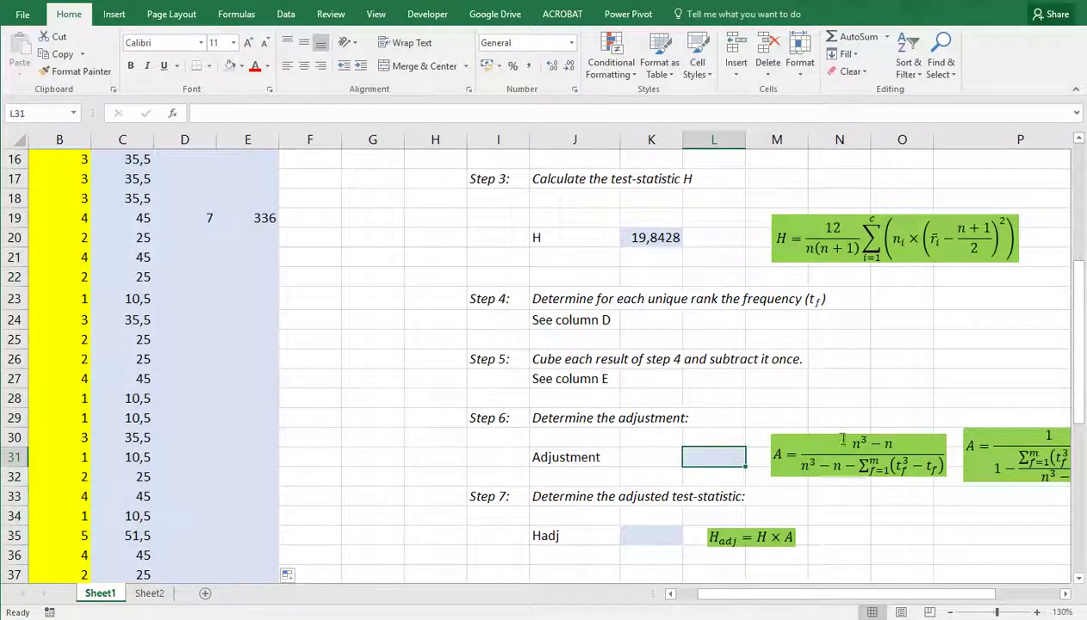
{"action": "left_click_drag", "start_coordinate": [898, 594], "coordinate": [943, 594]}
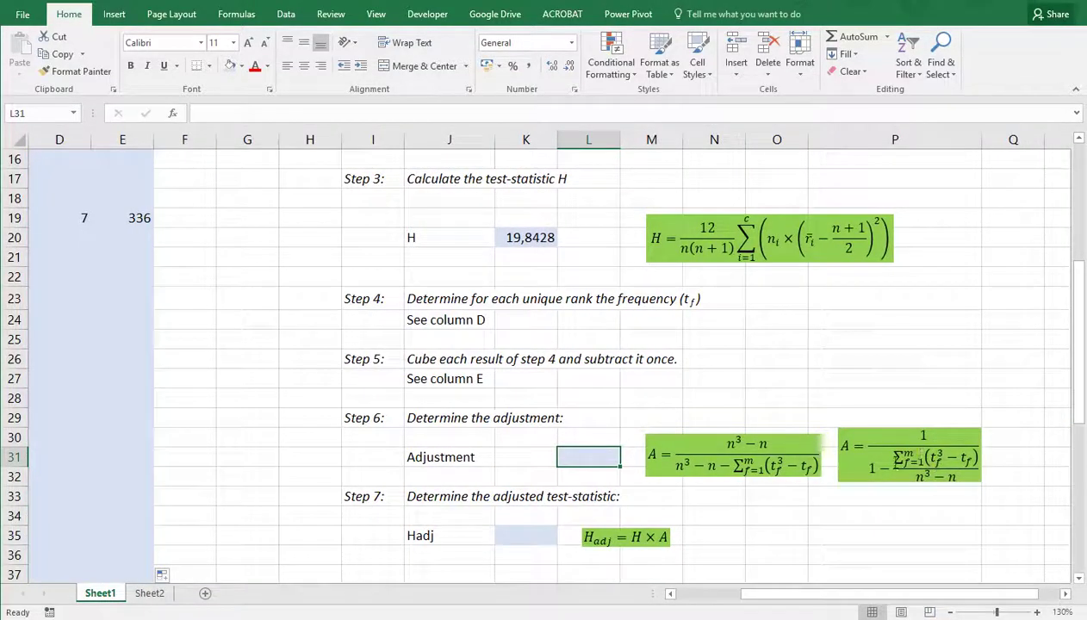
{"action": "left_click_drag", "start_coordinate": [772, 590], "coordinate": [711, 594]}
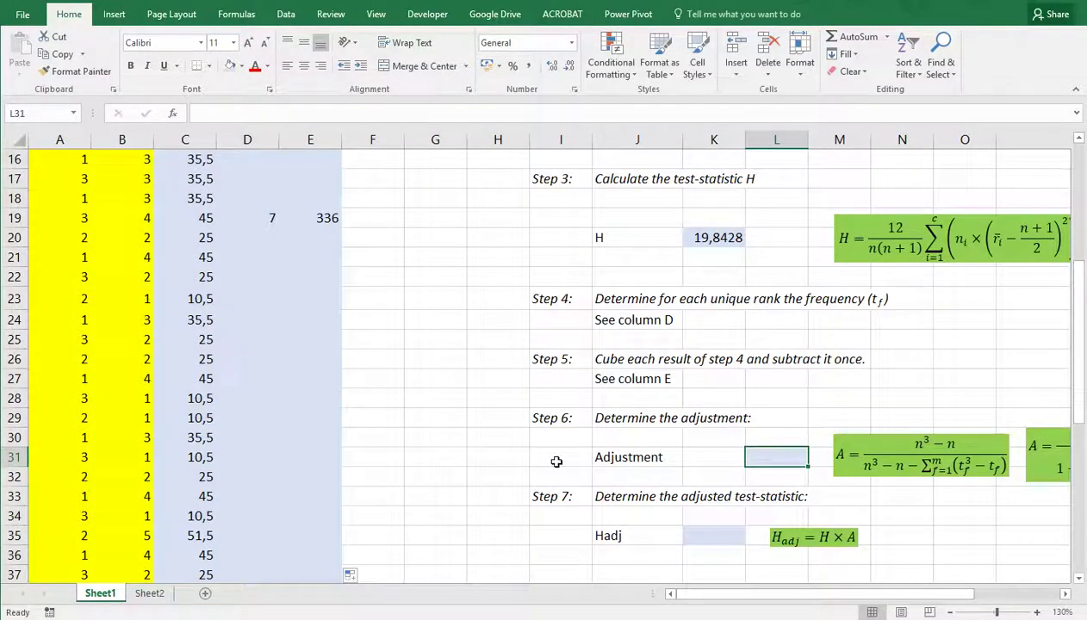
{"action": "type", "text": "=("}
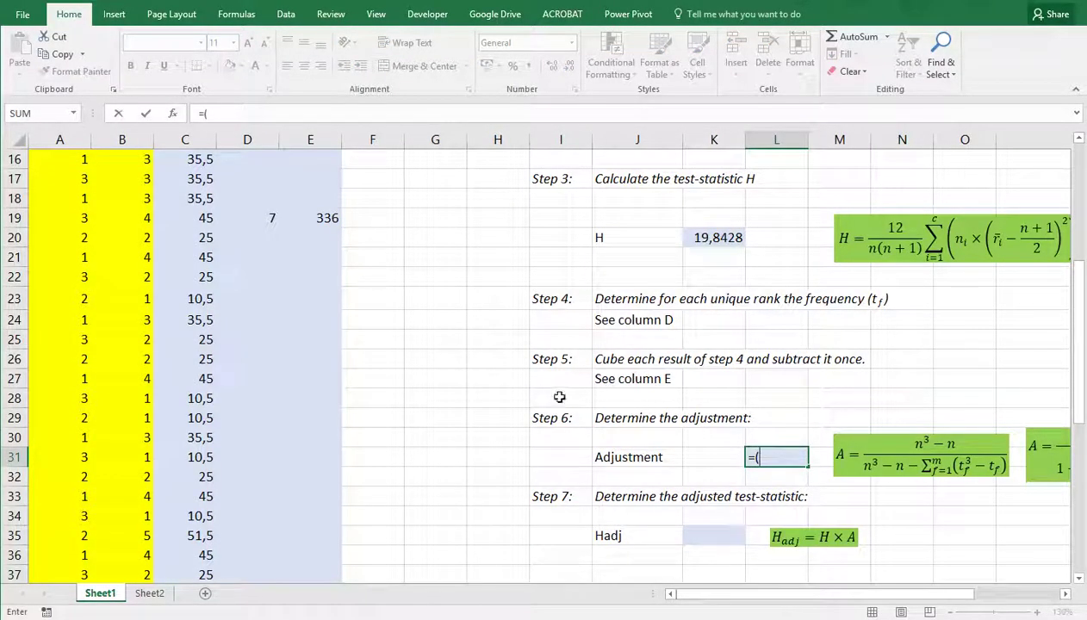
{"action": "scroll", "coordinate": [715, 368], "scroll_direction": "up", "scroll_amount": 1}
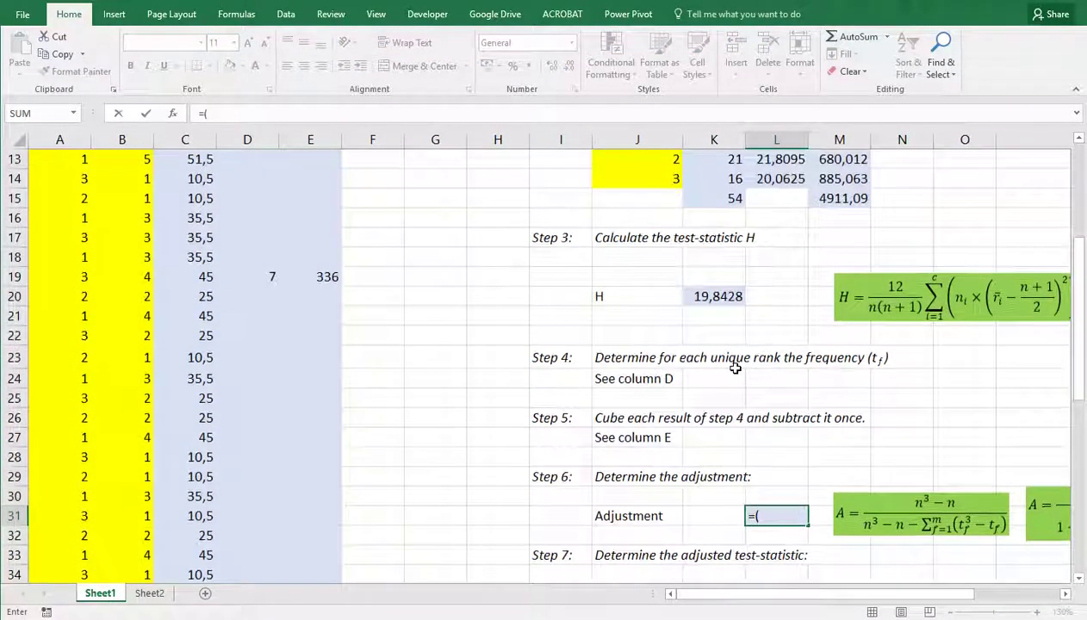
{"action": "left_click", "coordinate": [710, 200]}
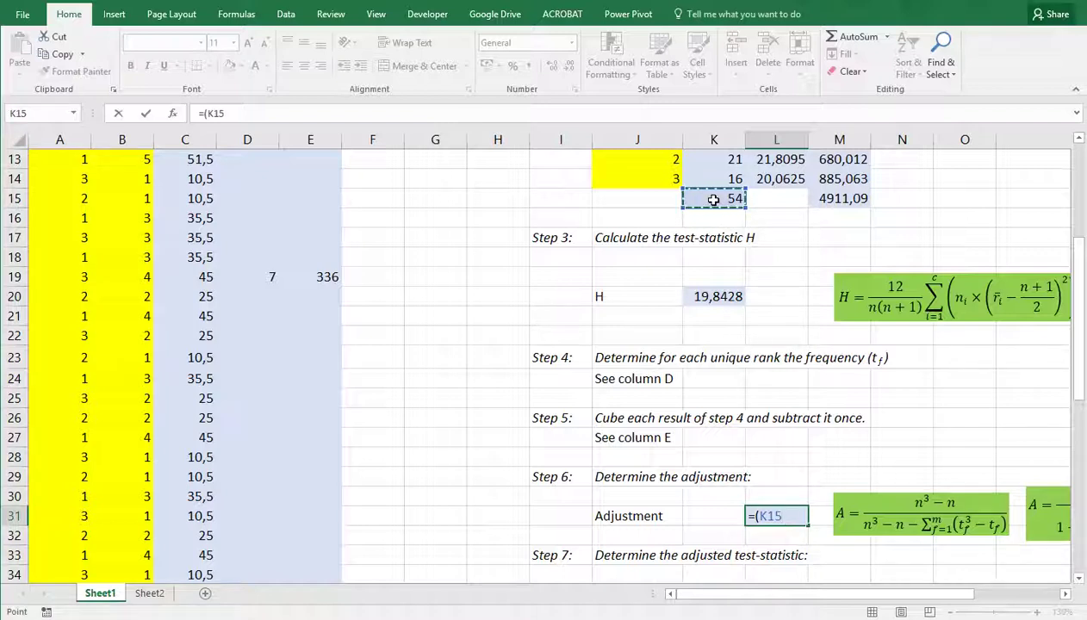
{"action": "type", "text": "^3"}
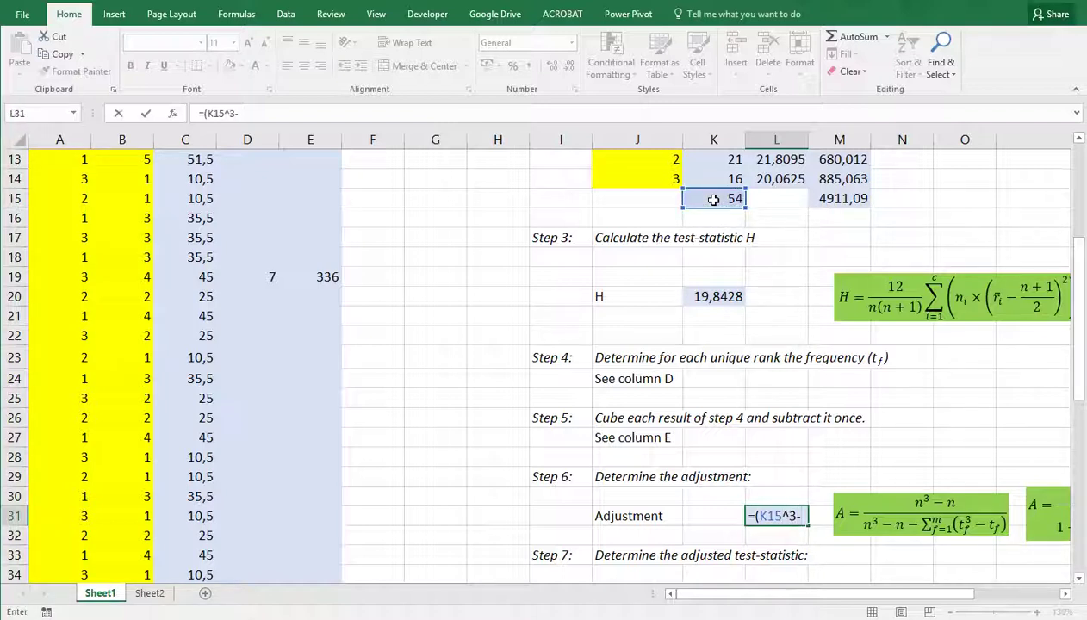
{"action": "type", "text": "-"}
{"action": "left_click", "coordinate": [713, 200]}
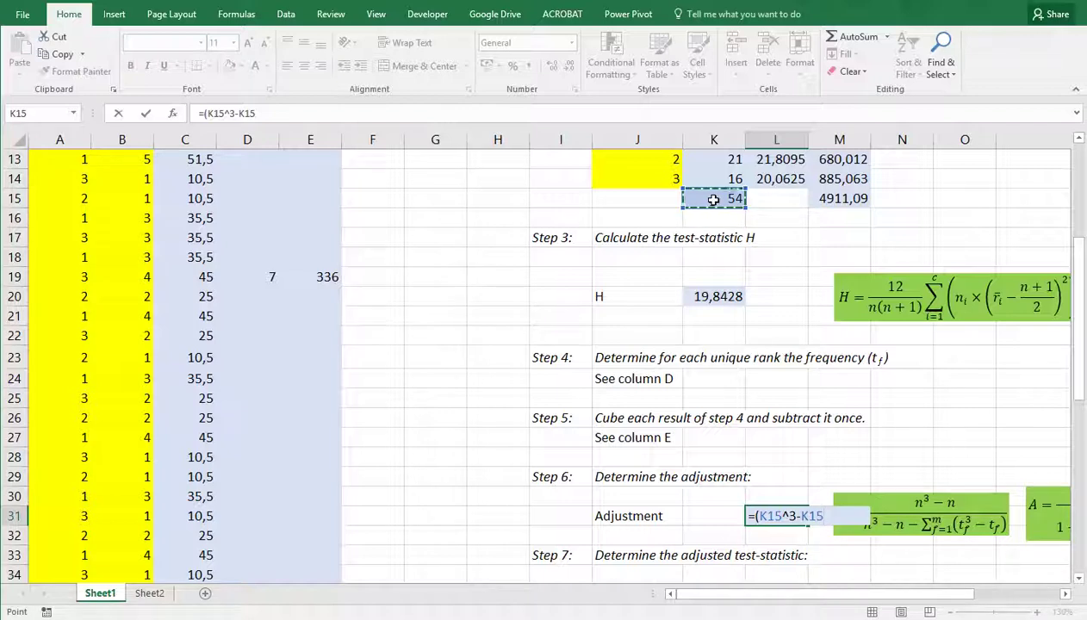
{"action": "type", "text": ")/("}
Complete the denominator K15^3-K15-SUM(E:E), giving an adjustment of 1,07485.
{"action": "left_click", "coordinate": [713, 199]}
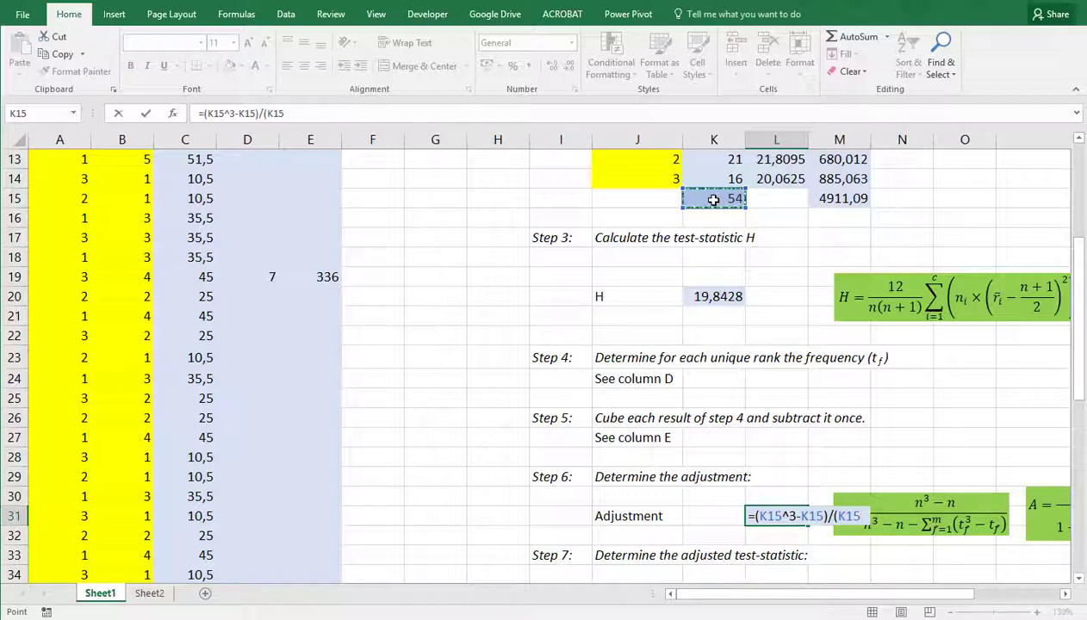
{"action": "type", "text": "^3-"}
{"action": "left_click", "coordinate": [713, 200]}
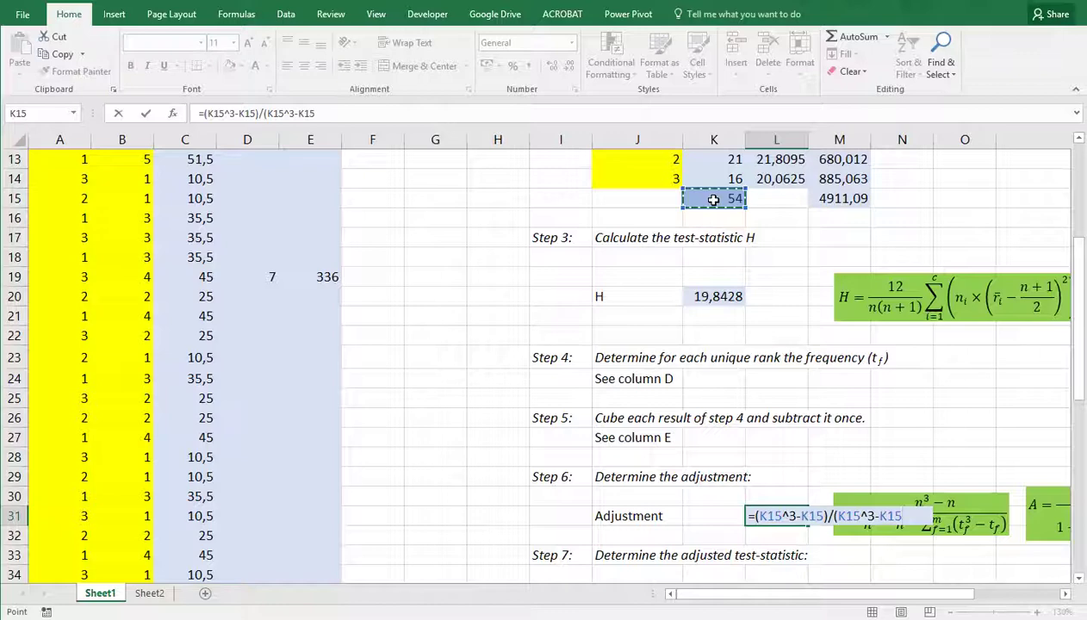
{"action": "type", "text": "-sum("}
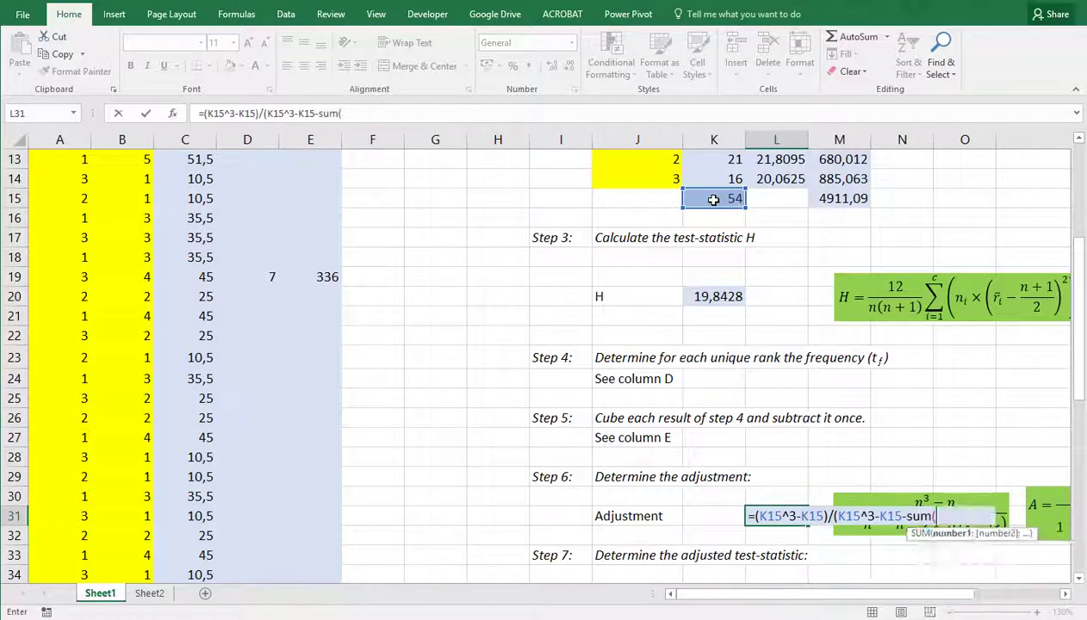
{"action": "type", "text": "E:E)"}
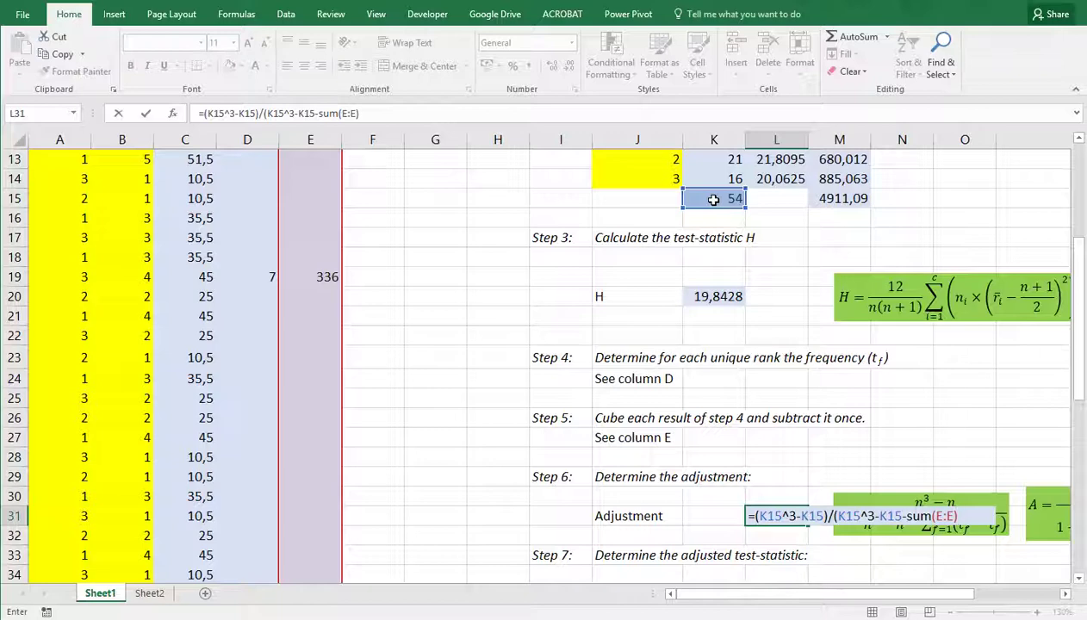
{"action": "key", "text": "Return"}
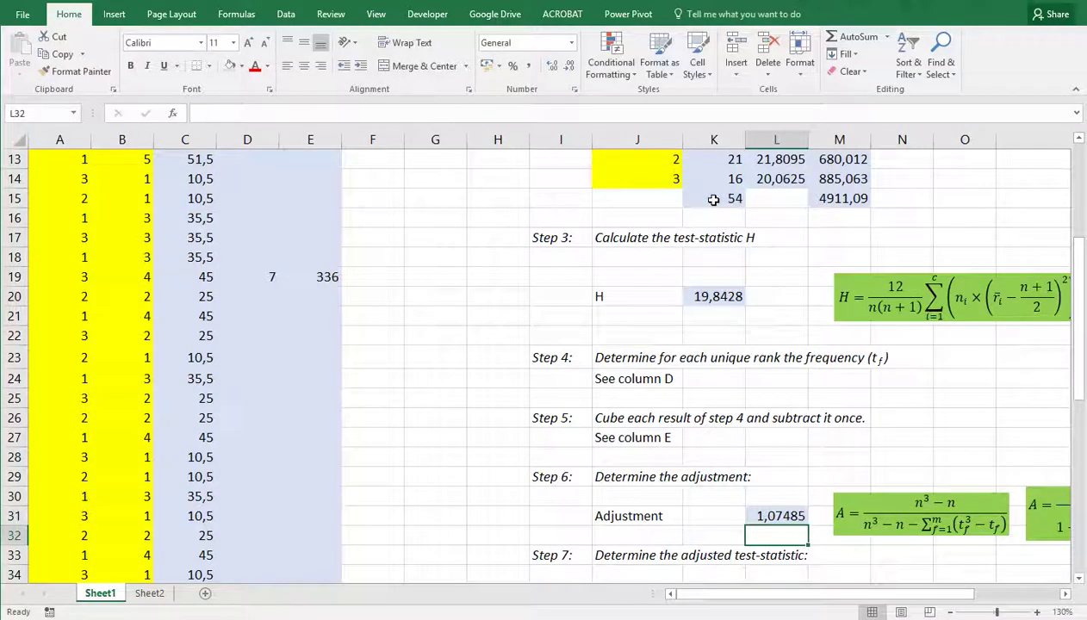
{"action": "key", "text": "Down"}
{"action": "key", "text": "Down"}
{"action": "key", "text": "Down"}
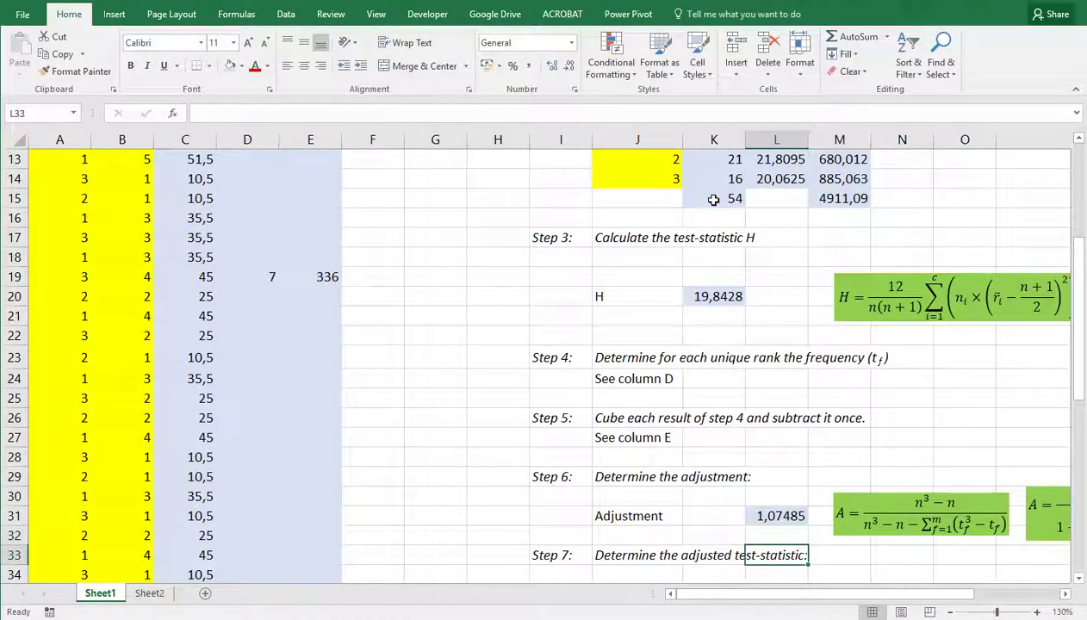
Enter =K20*L31 in K35 so Hadj shows 21,3281.
{"action": "key", "text": "Left"}
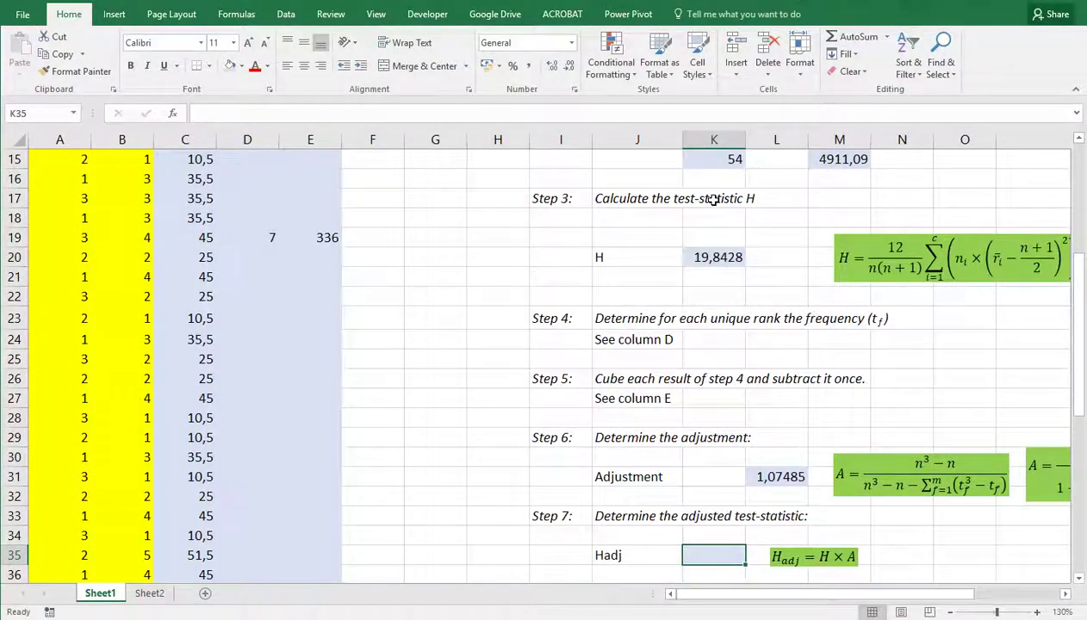
{"action": "type", "text": "="}
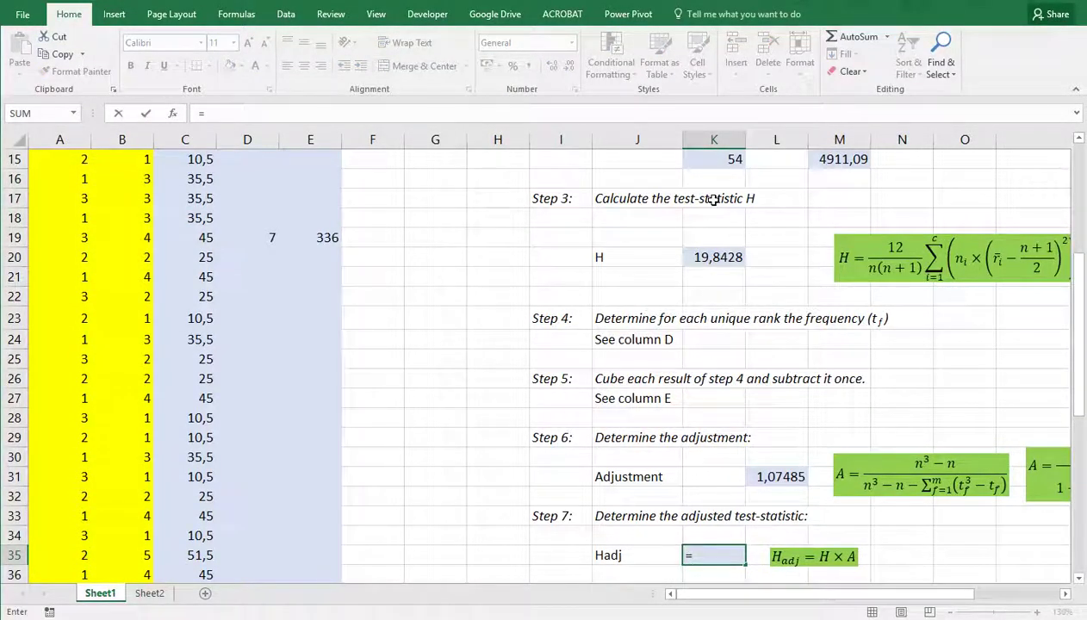
{"action": "left_click", "coordinate": [717, 256]}
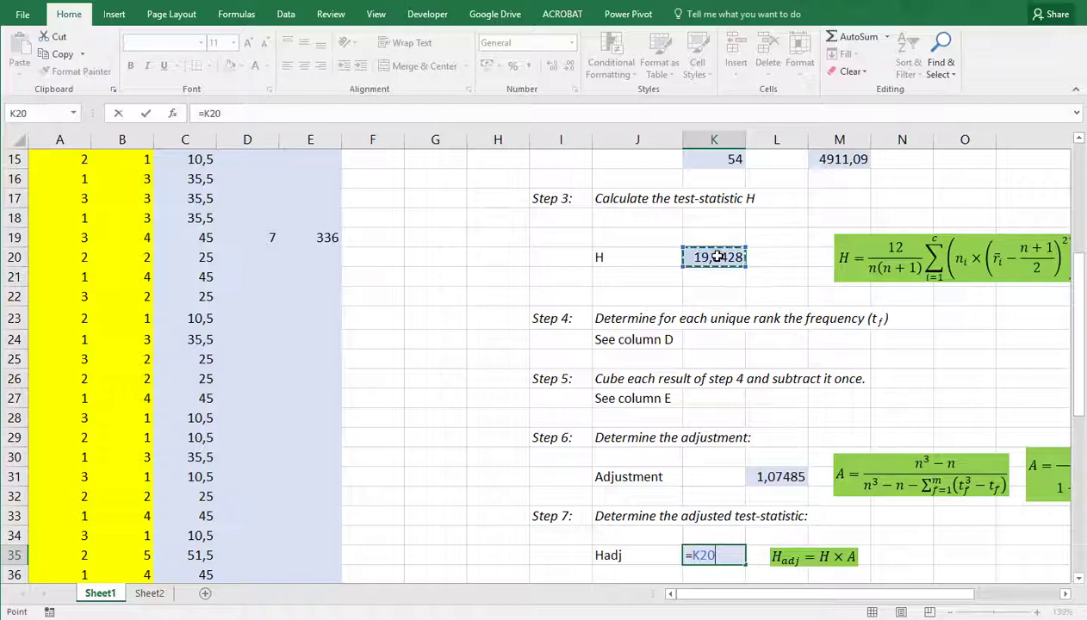
{"action": "type", "text": "*"}
{"action": "left_click", "coordinate": [758, 471]}
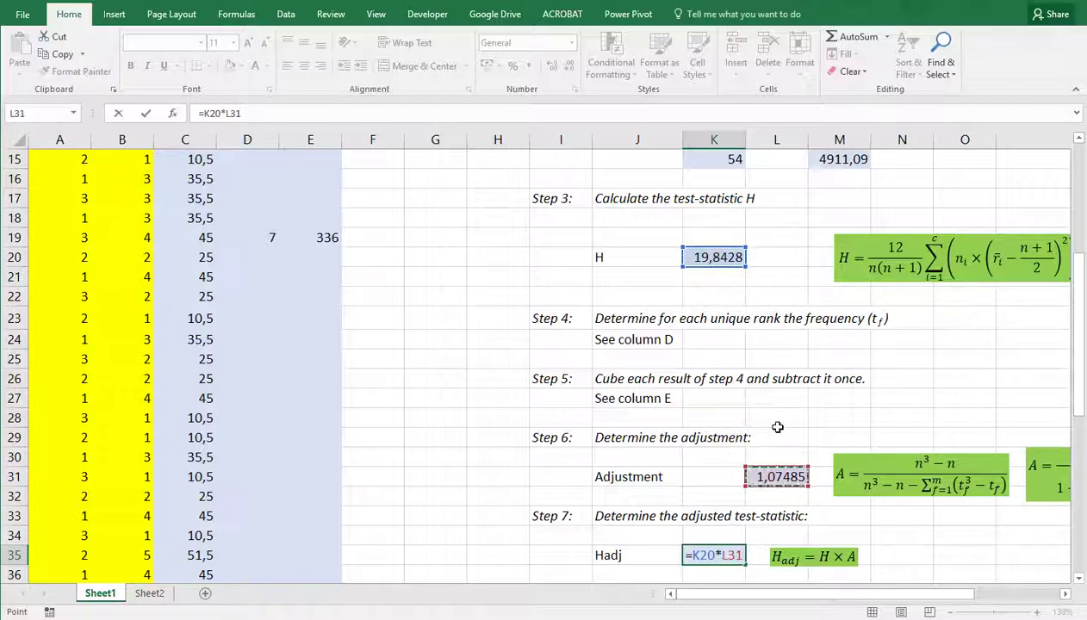
{"action": "key", "text": "Return"}
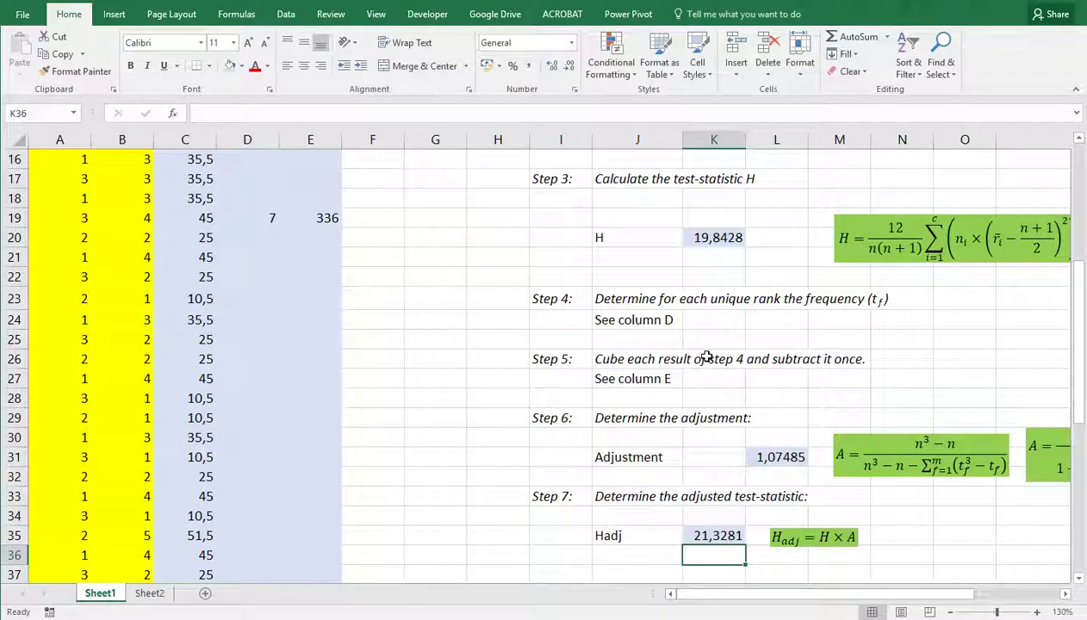
{"action": "scroll", "coordinate": [706, 357], "scroll_direction": "down", "scroll_amount": 1}
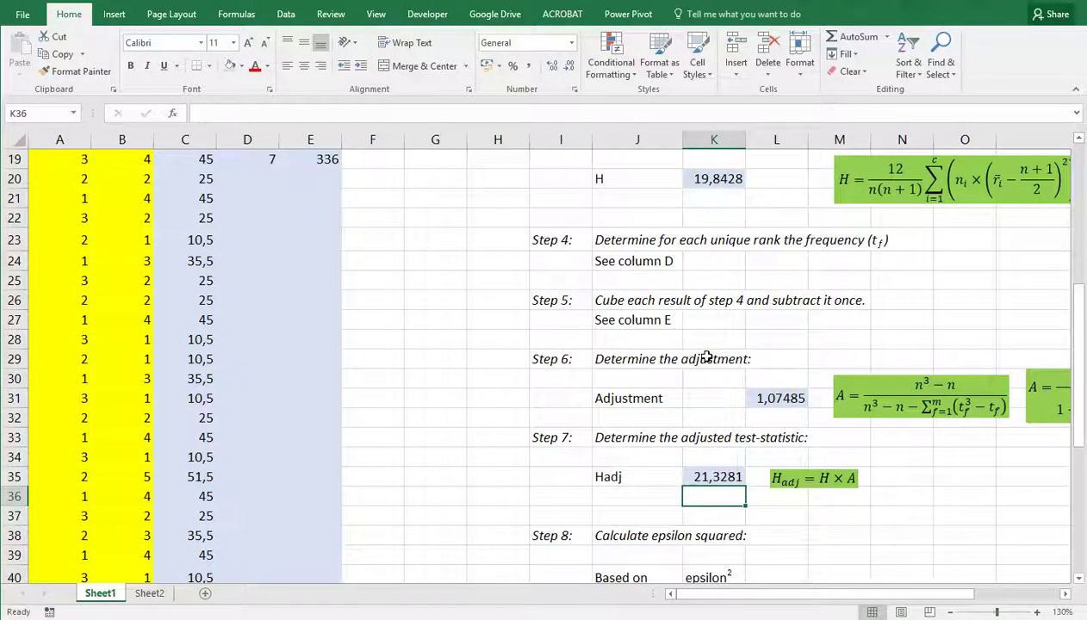
Enter =K20*(K15+1)/(K15^2-1) in K41 for epsilon-squared from H, 0,37439.
{"action": "scroll", "coordinate": [706, 357], "scroll_direction": "down", "scroll_amount": 1}
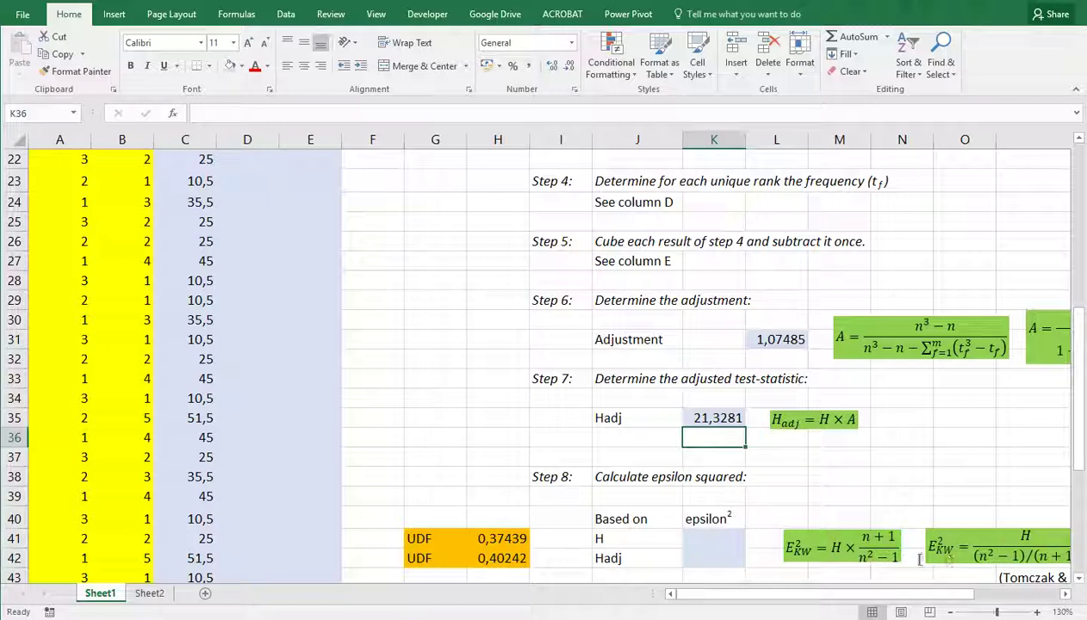
{"action": "left_click", "coordinate": [700, 538]}
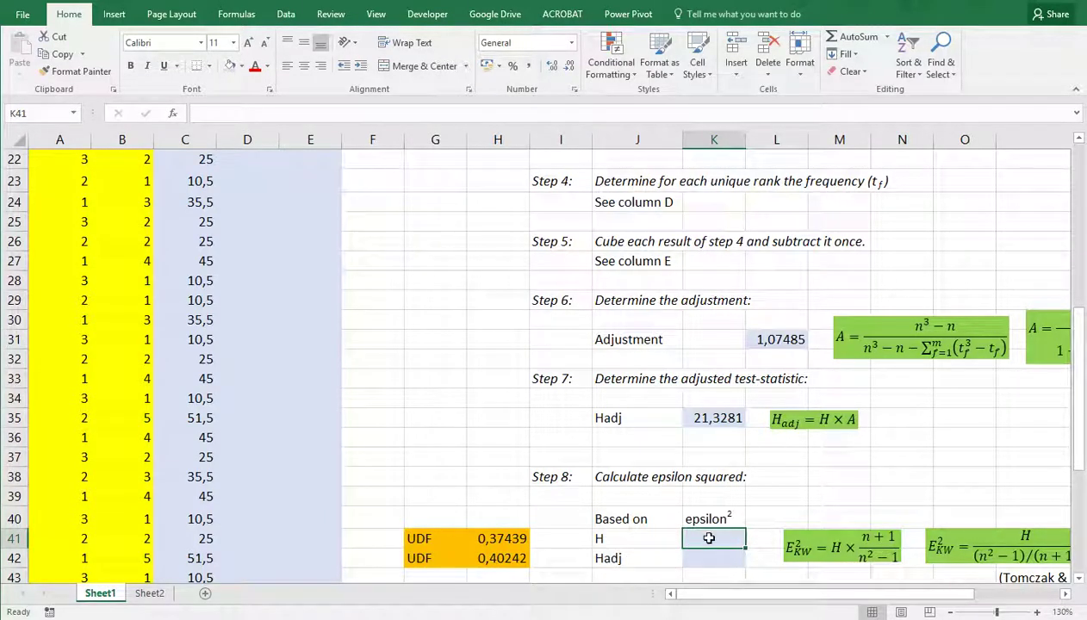
{"action": "type", "text": "="}
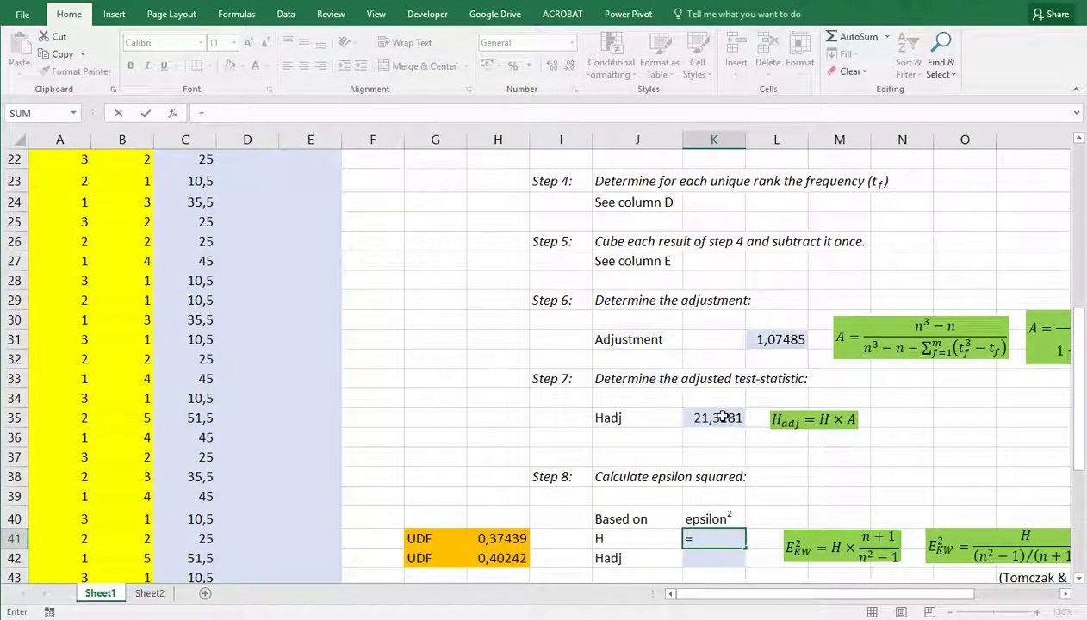
{"action": "scroll", "coordinate": [724, 319], "scroll_direction": "up", "scroll_amount": 1}
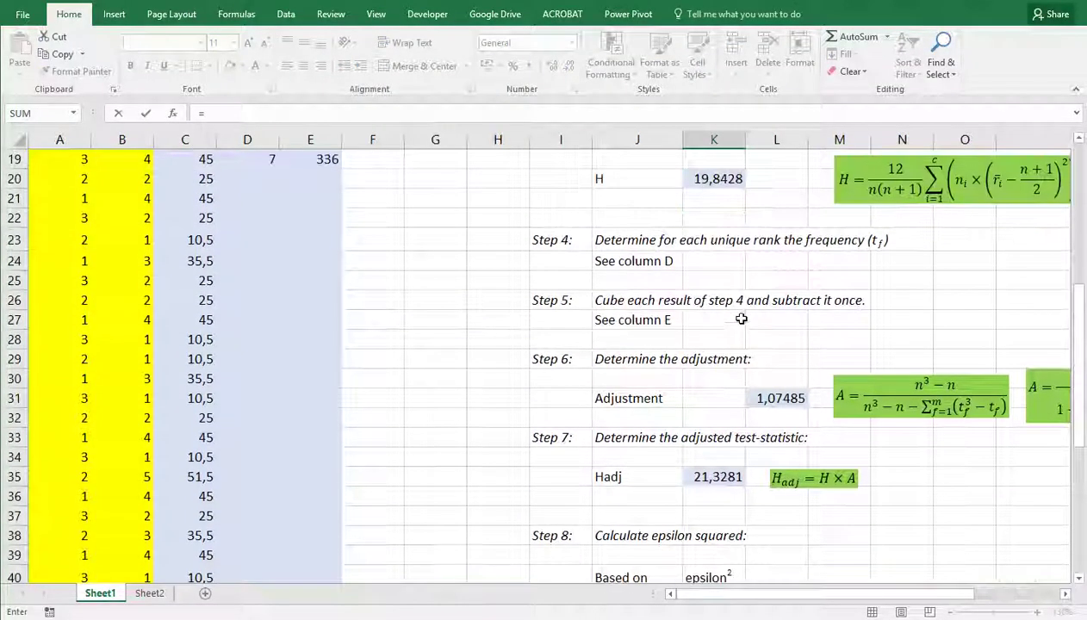
{"action": "left_click", "coordinate": [718, 181]}
{"action": "scroll", "coordinate": [724, 345], "scroll_direction": "down", "scroll_amount": 1}
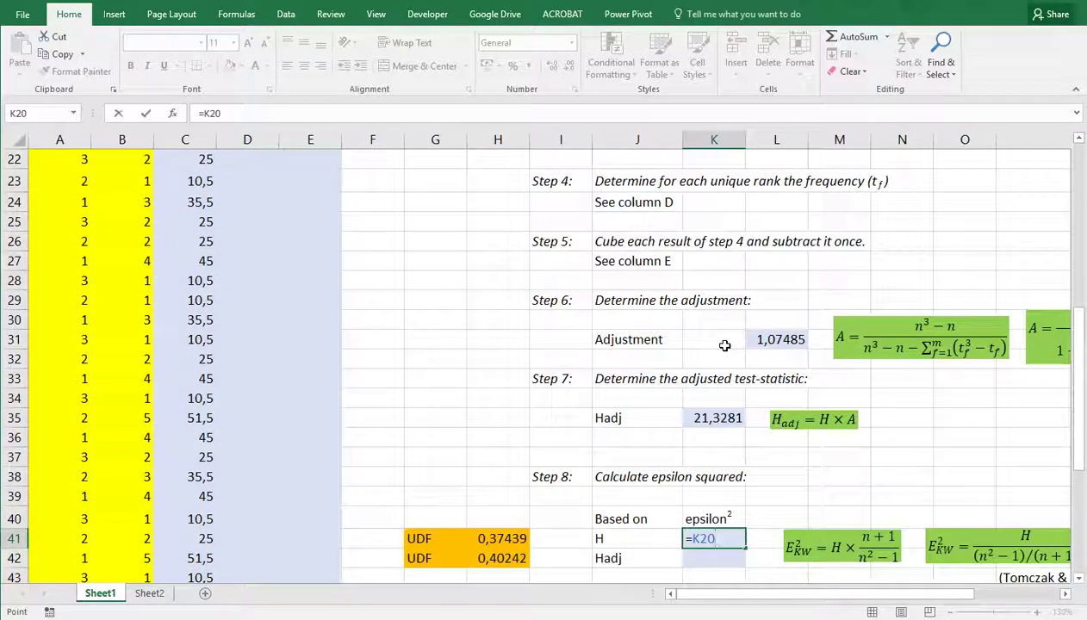
{"action": "type", "text": "*"}
{"action": "scroll", "coordinate": [724, 345], "scroll_direction": "up", "scroll_amount": 4}
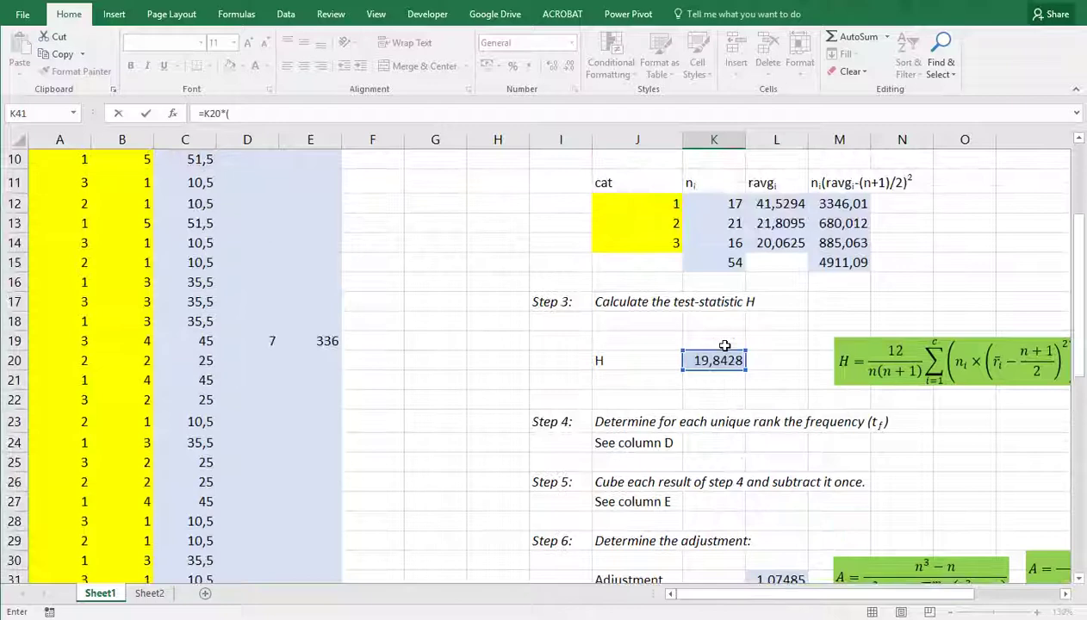
{"action": "type", "text": "("}
{"action": "left_click", "coordinate": [724, 265]}
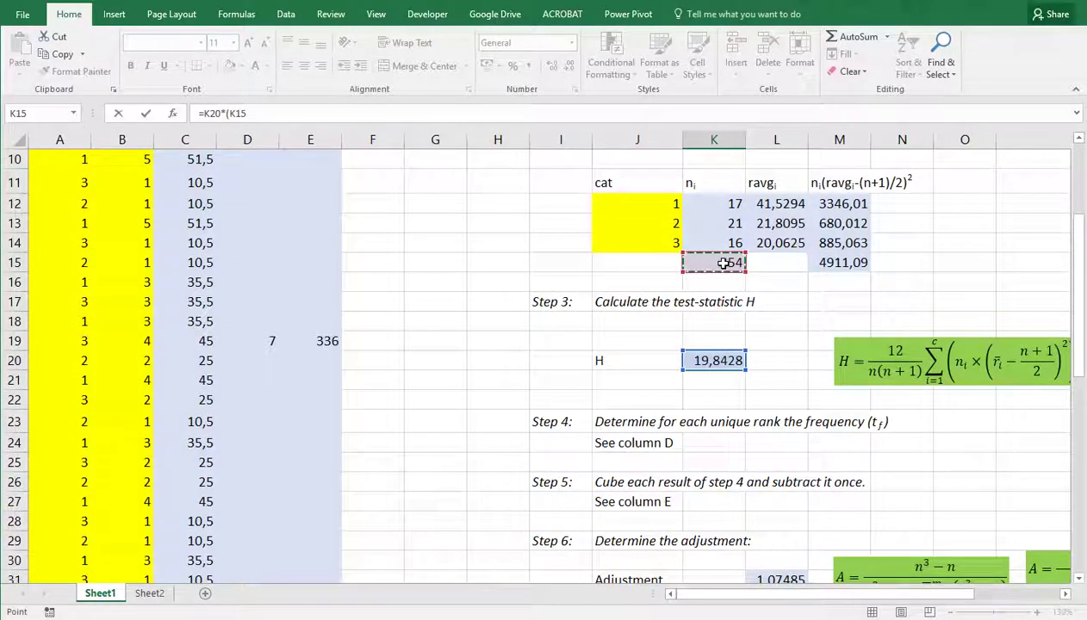
{"action": "type", "text": "+1)"}
{"action": "scroll", "coordinate": [723, 263], "scroll_direction": "down", "scroll_amount": 4}
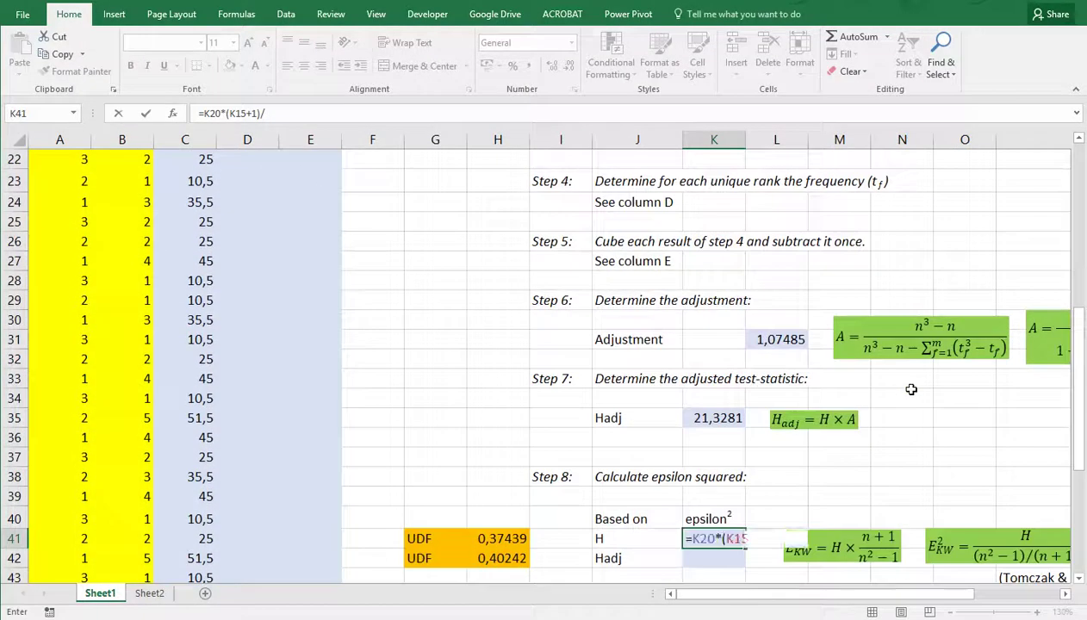
{"action": "type", "text": "/"}
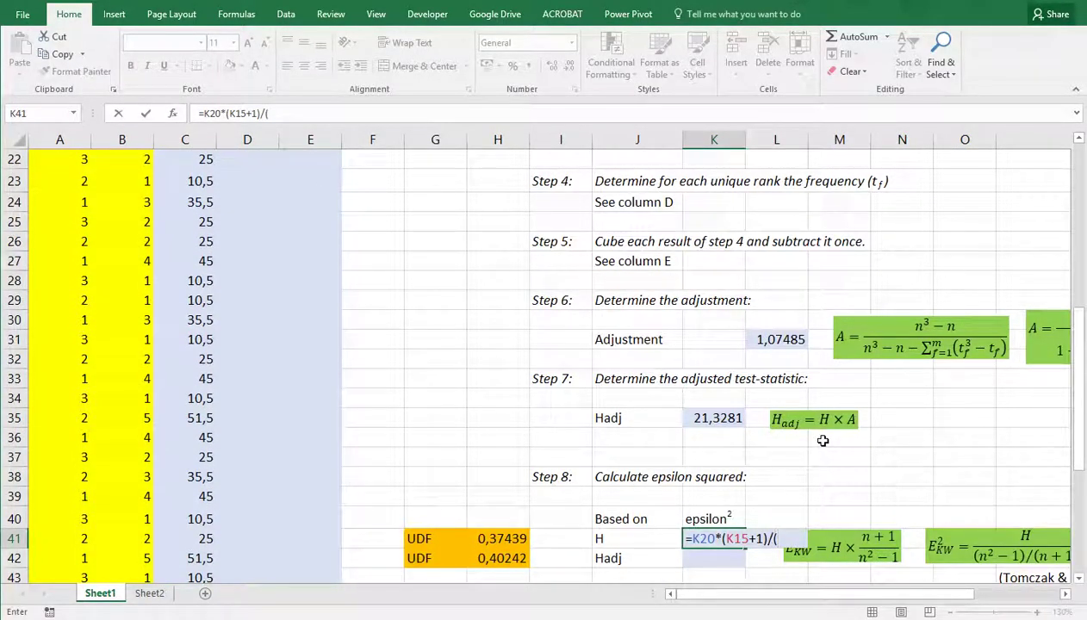
{"action": "type", "text": "("}
{"action": "scroll", "coordinate": [788, 437], "scroll_direction": "up", "scroll_amount": 3}
{"action": "left_click", "coordinate": [721, 199]}
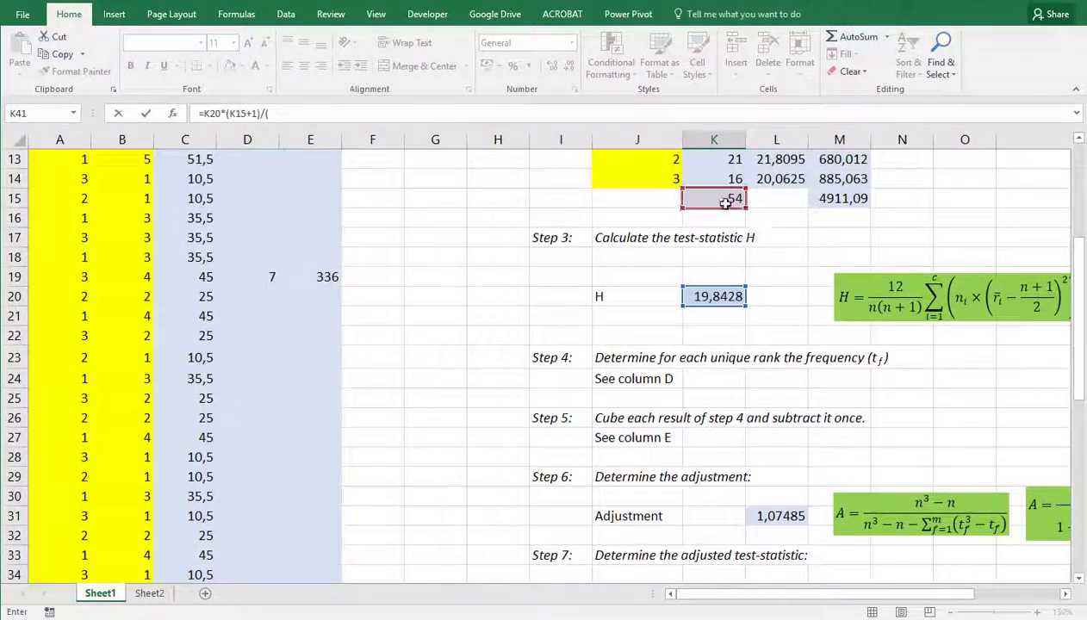
{"action": "type", "text": "^2-1"}
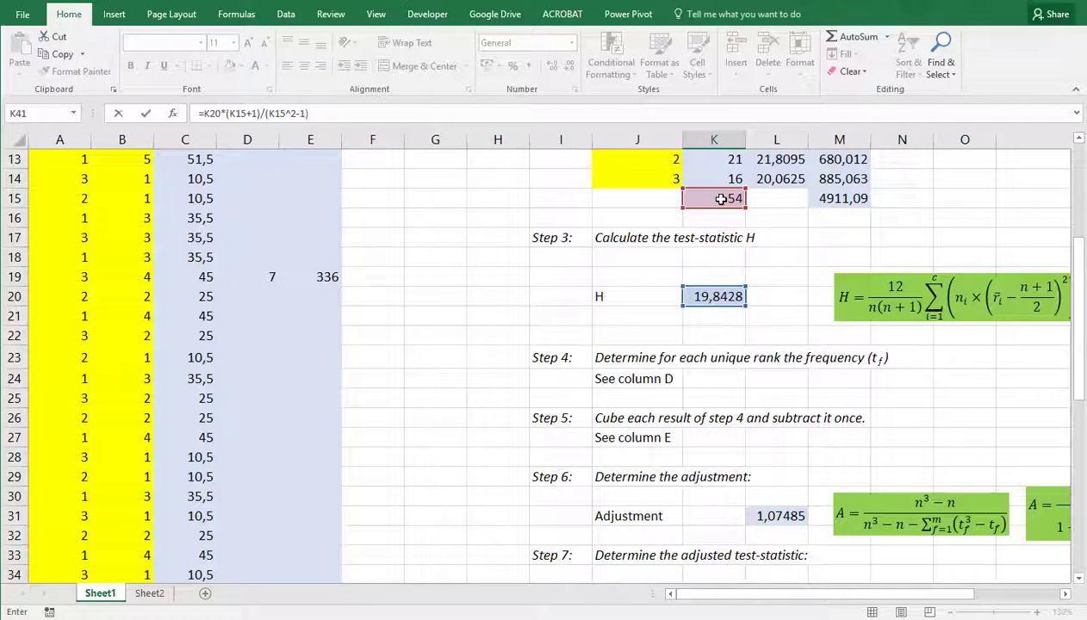
{"action": "key", "text": "Return"}
Copy that formula to K42 with K35 replacing K20, giving epsilon-squared 0,40242 from Hadj.
{"action": "key", "text": "Up"}
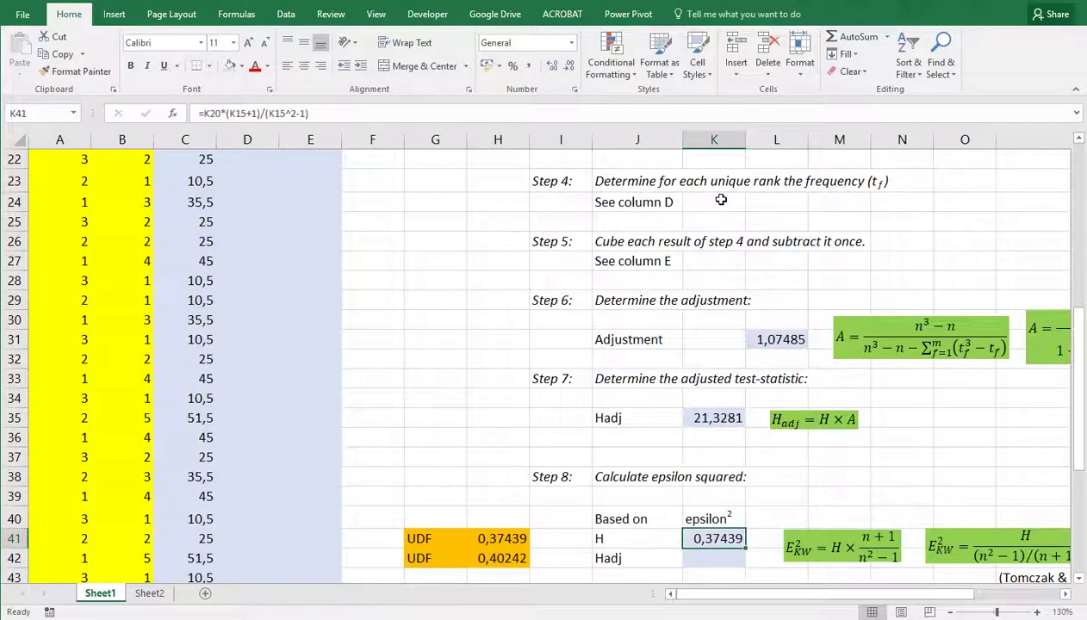
{"action": "scroll", "coordinate": [715, 318], "scroll_direction": "down", "scroll_amount": 1}
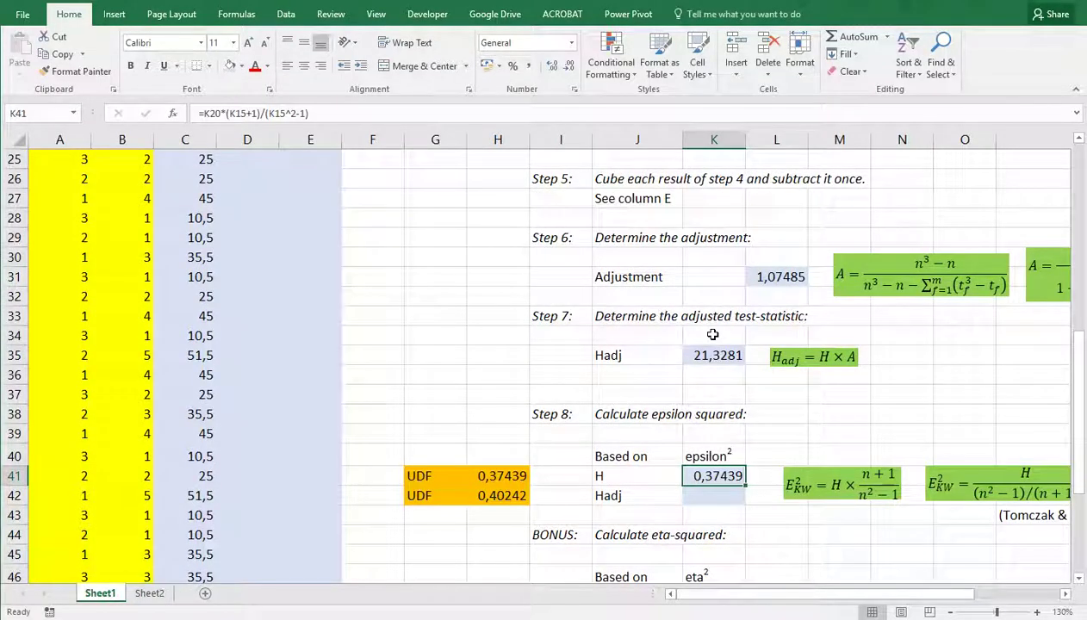
{"action": "key", "text": "F2"}
{"action": "key", "text": "shift+Home"}
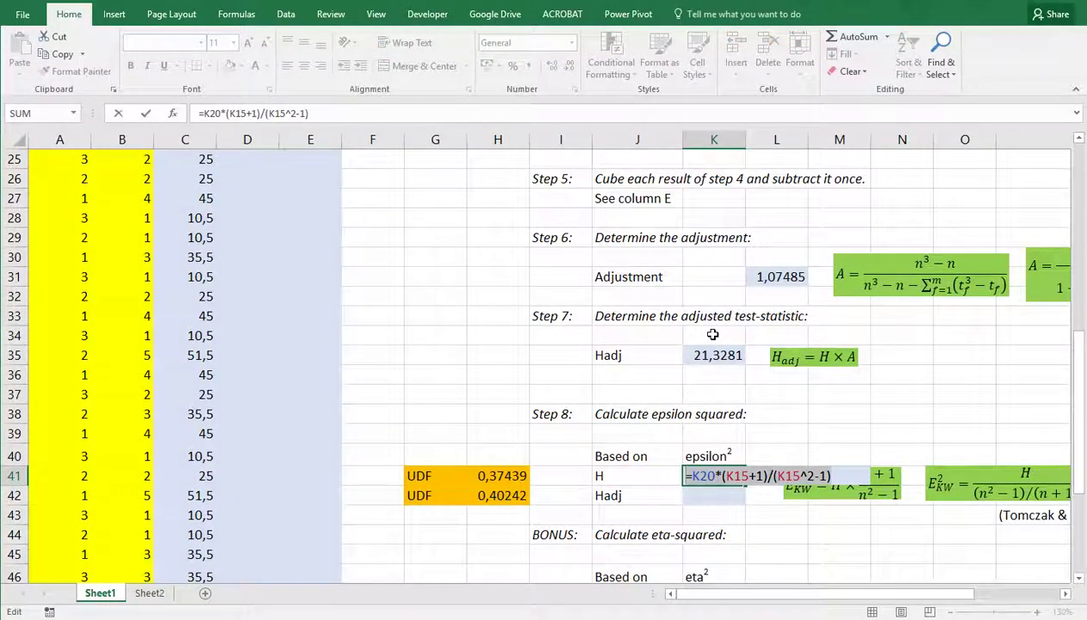
{"action": "key", "text": "ctrl+c"}
{"action": "key", "text": "Return"}
{"action": "key", "text": "ctrl+v"}
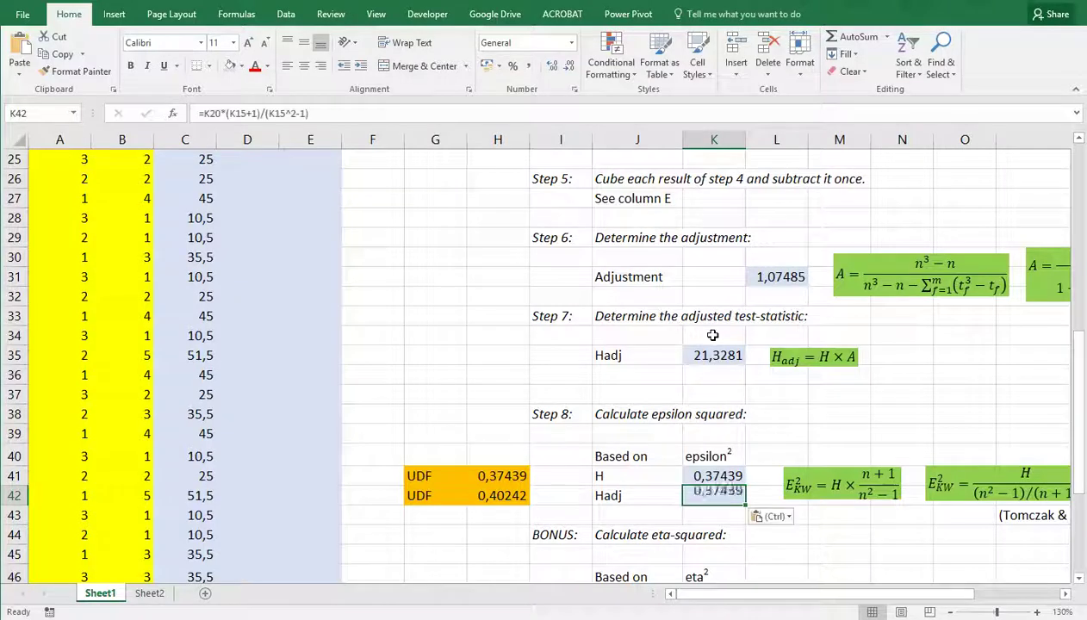
{"action": "key", "text": "F2"}
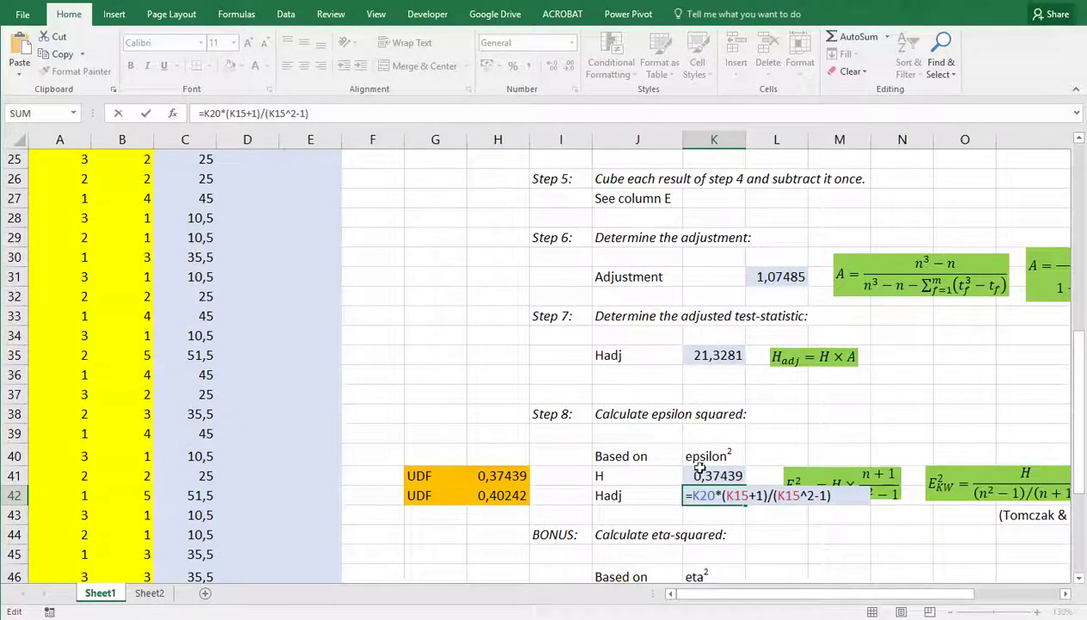
{"action": "double_click", "coordinate": [702, 496]}
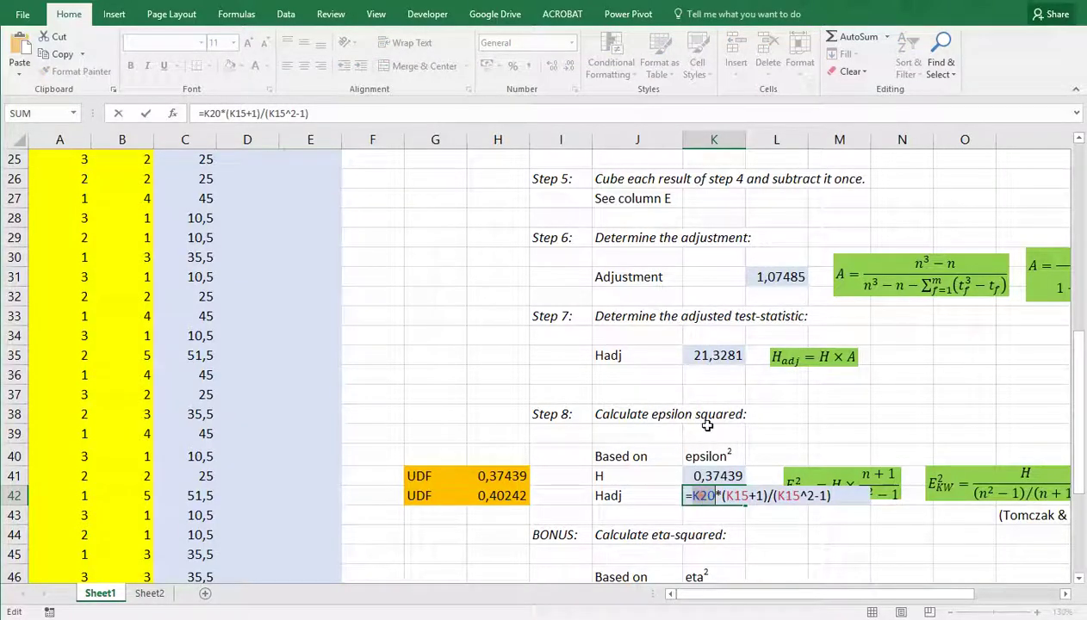
{"action": "left_click", "coordinate": [708, 355]}
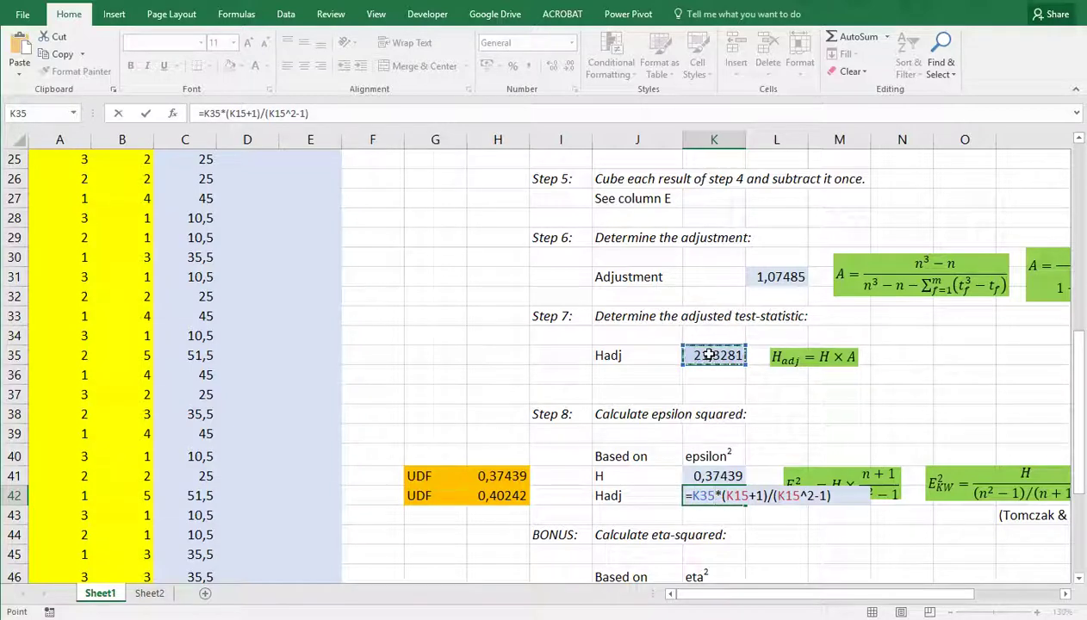
{"action": "key", "text": "Return"}
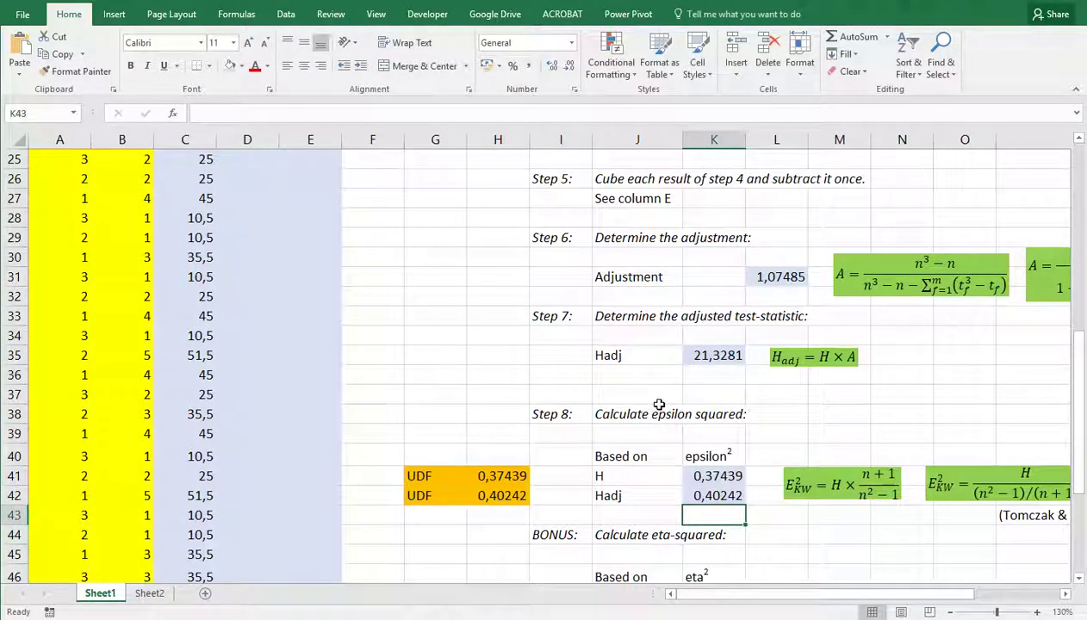
Start K47's eta-squared formula with the numerator (K20-J14+1), i.e. H minus k plus 1.
{"action": "scroll", "coordinate": [659, 404], "scroll_direction": "down", "scroll_amount": 1}
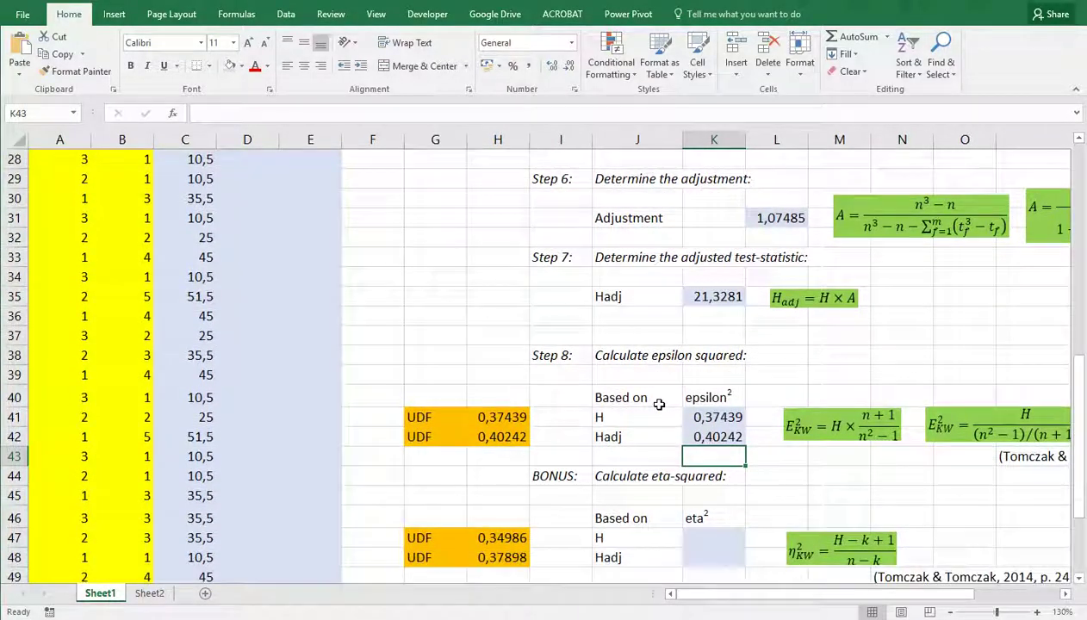
{"action": "scroll", "coordinate": [659, 404], "scroll_direction": "down", "scroll_amount": 1}
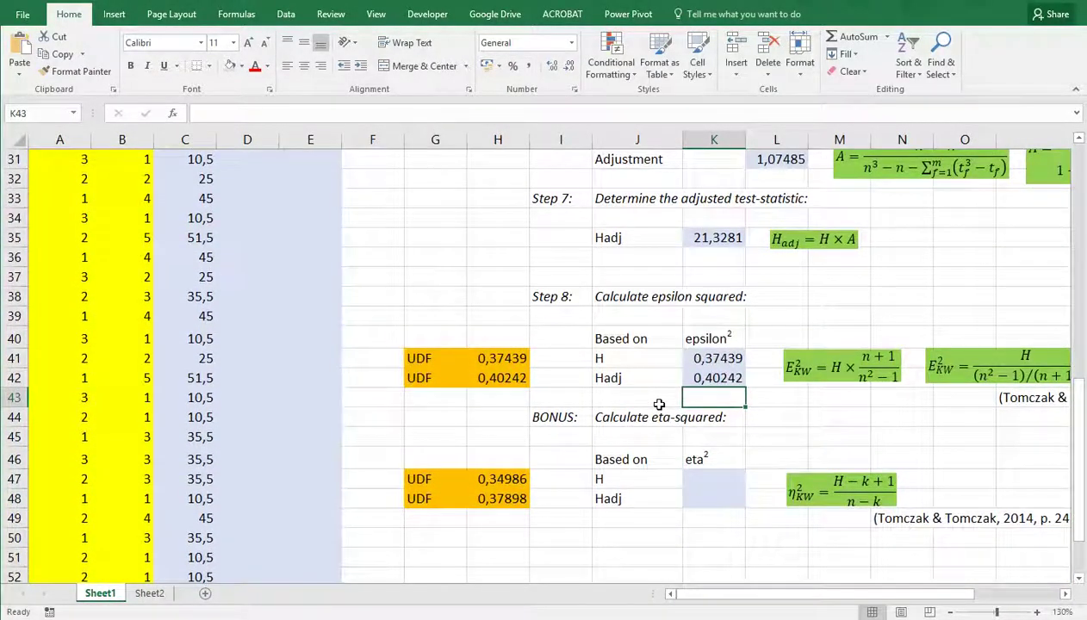
{"action": "left_click", "coordinate": [711, 482]}
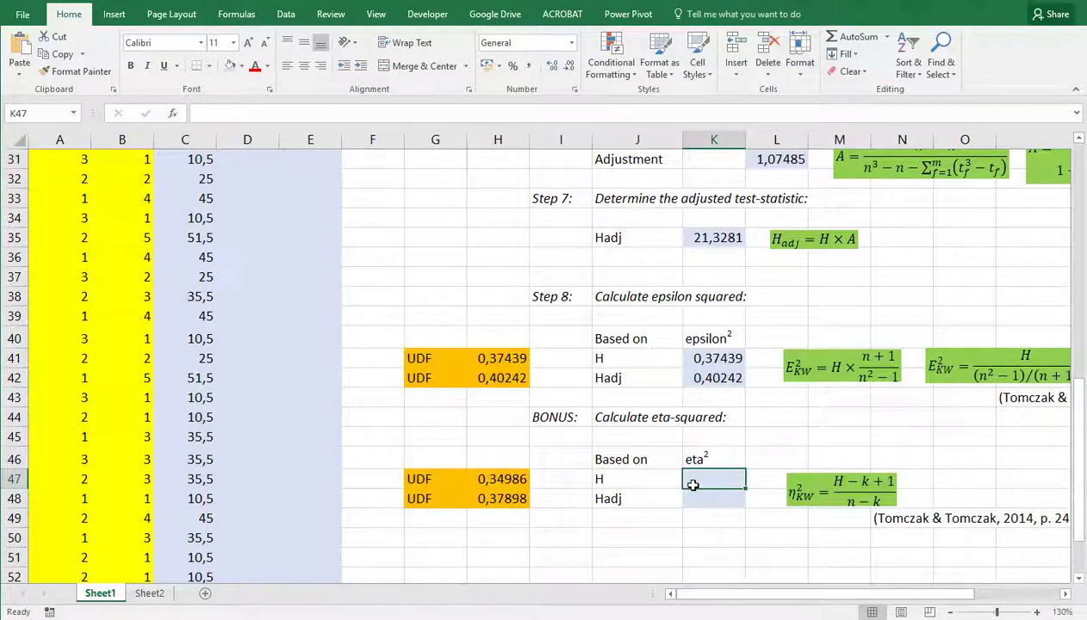
{"action": "type", "text": "=("}
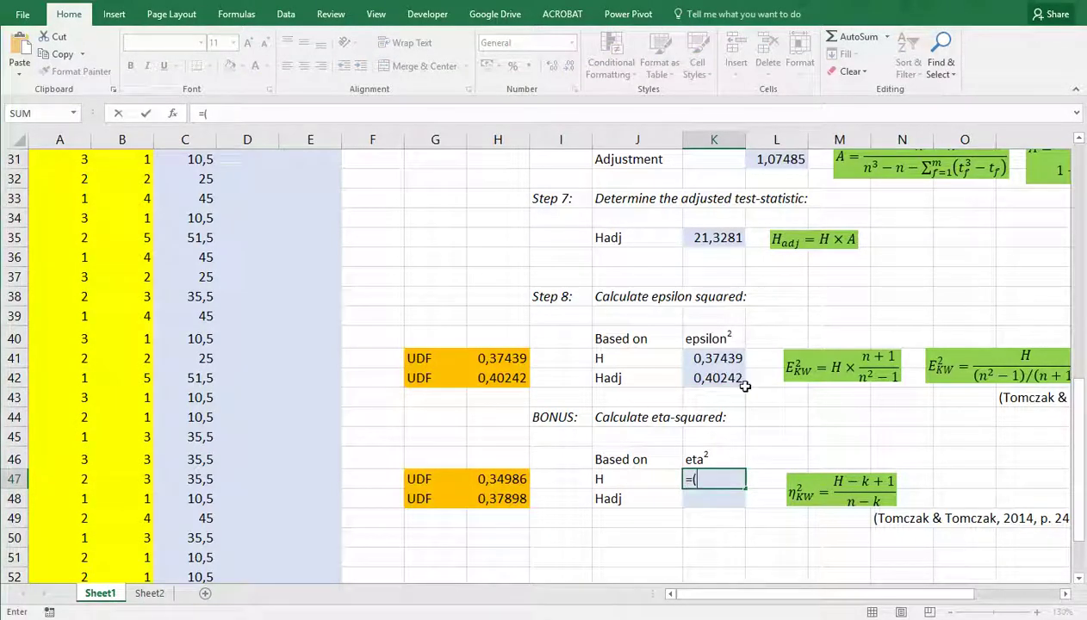
{"action": "scroll", "coordinate": [746, 385], "scroll_direction": "up", "scroll_amount": 1}
{"action": "scroll", "coordinate": [745, 387], "scroll_direction": "up", "scroll_amount": 4}
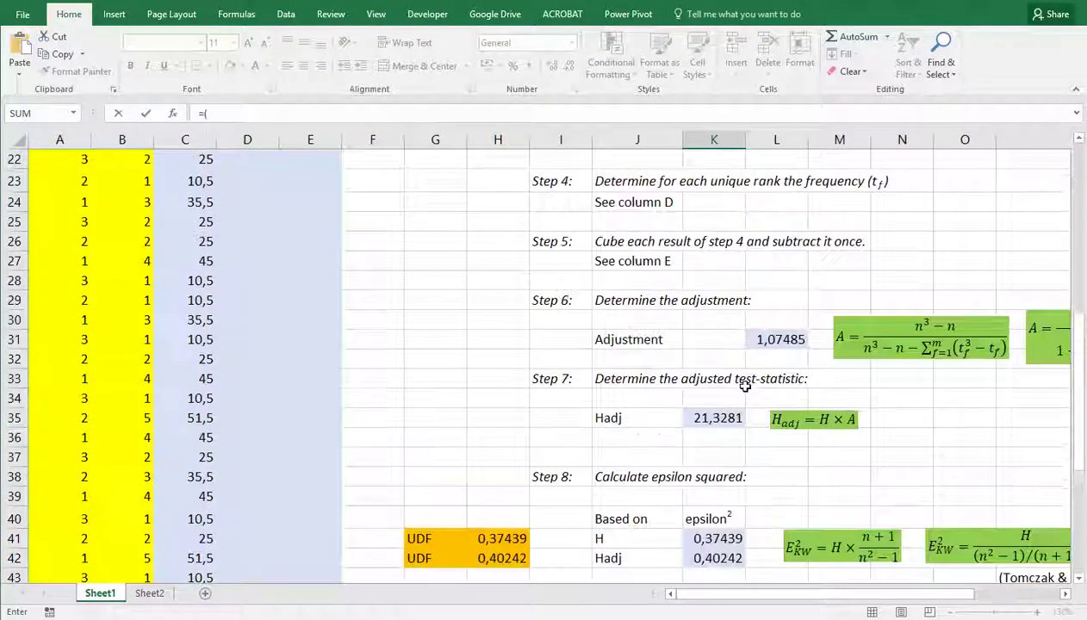
{"action": "left_click", "coordinate": [712, 243]}
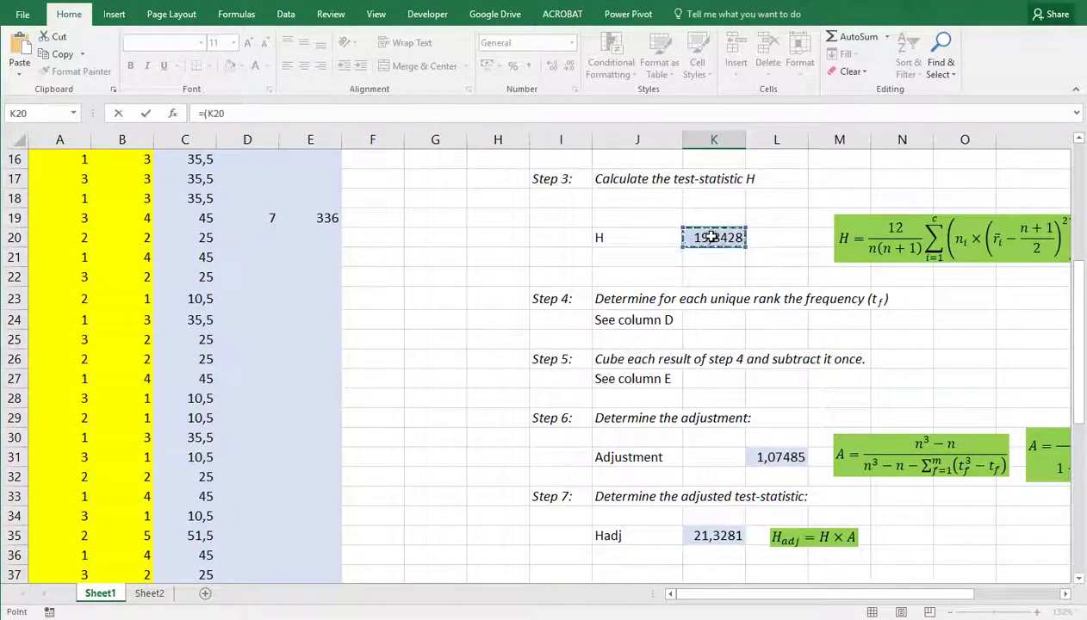
{"action": "type", "text": "-"}
{"action": "scroll", "coordinate": [712, 237], "scroll_direction": "up", "scroll_amount": 3}
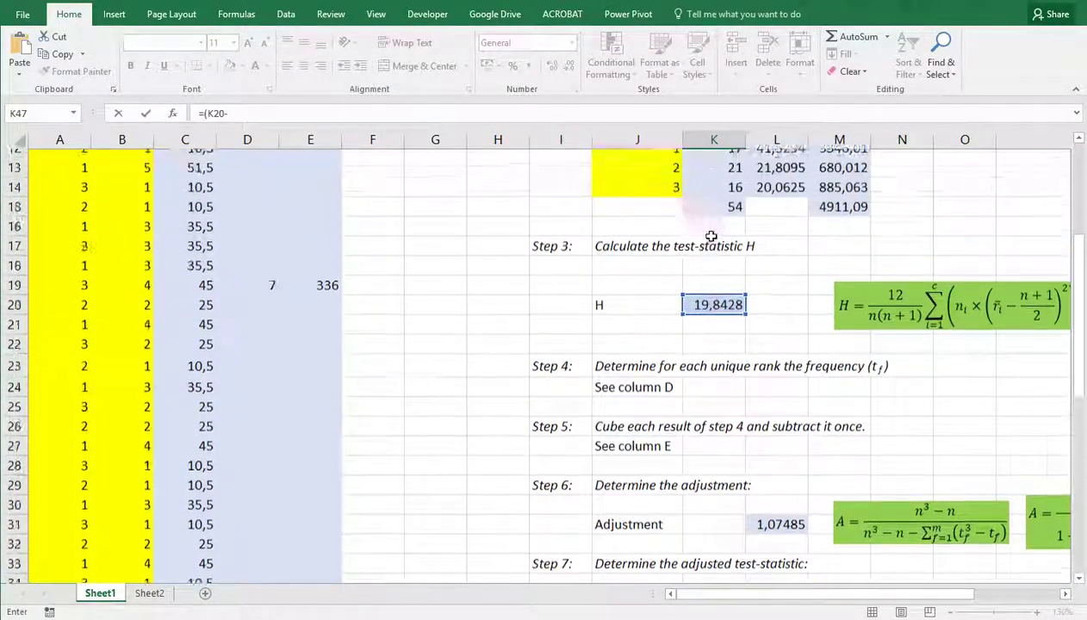
{"action": "left_click", "coordinate": [658, 303]}
{"action": "scroll", "coordinate": [736, 338], "scroll_direction": "down", "scroll_amount": 7}
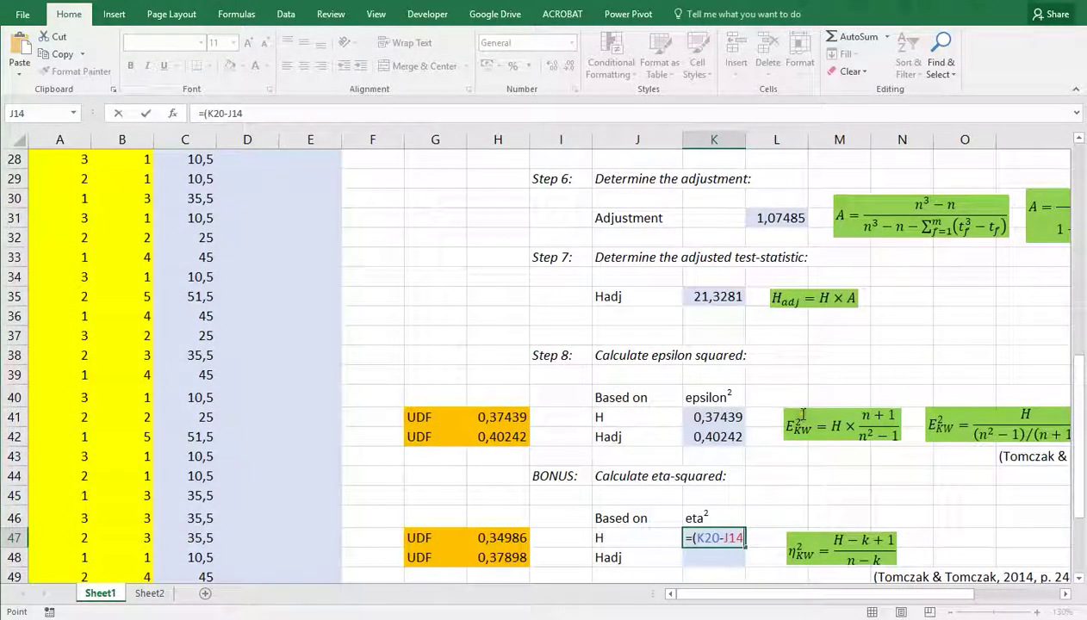
{"action": "type", "text": "+1"}
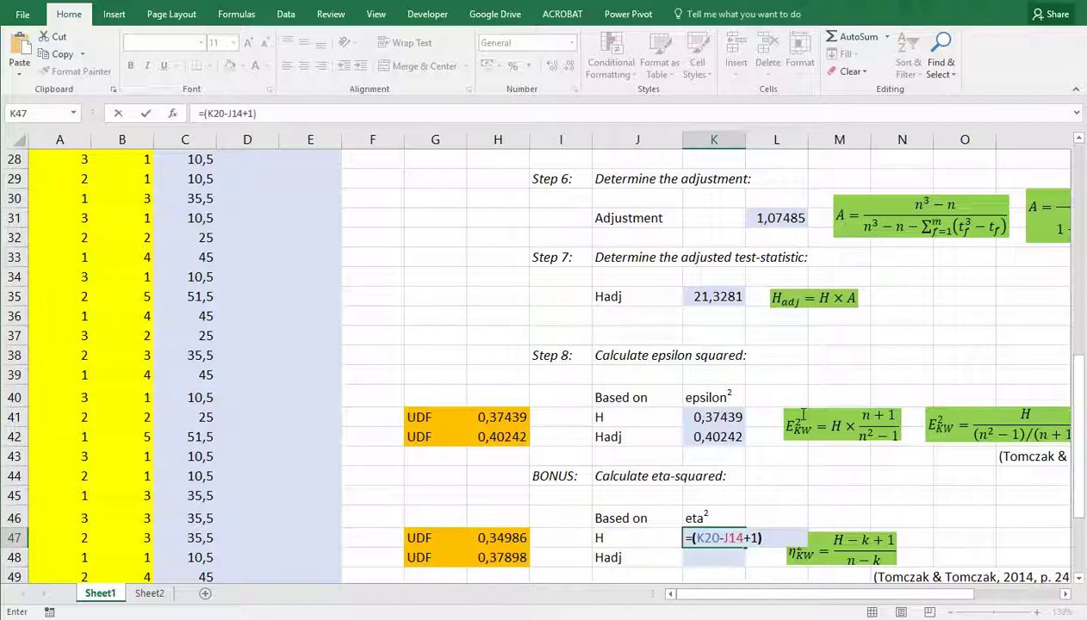
{"action": "type", "text": ")/("}
Add the denominator (K15-J14), total sample size n minus the number of groups k.
{"action": "scroll", "coordinate": [803, 417], "scroll_direction": "up", "scroll_amount": 8}
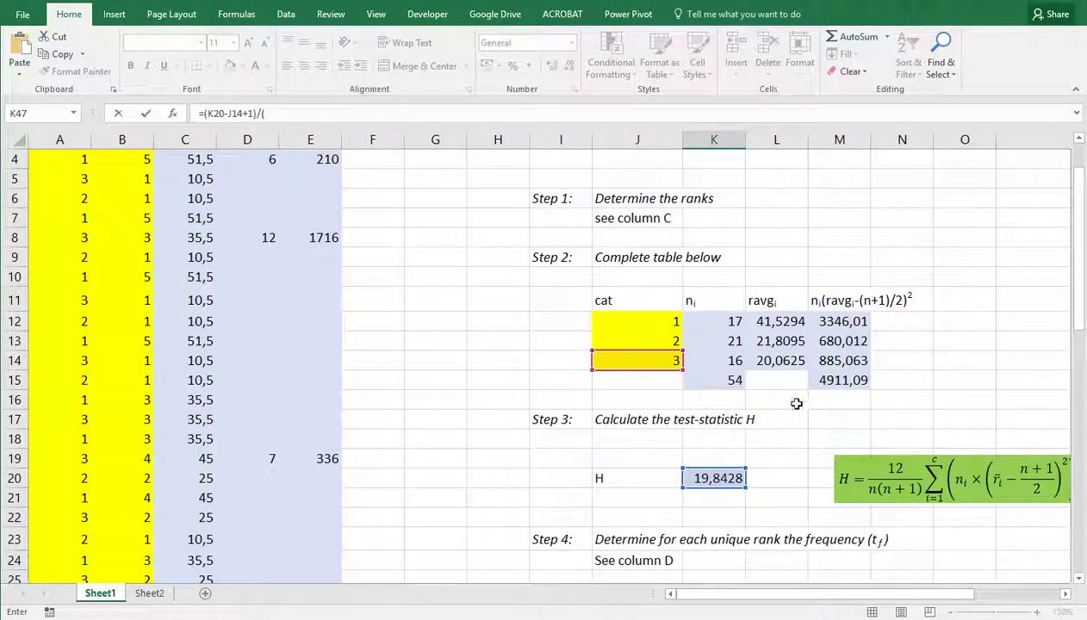
{"action": "left_click", "coordinate": [726, 380]}
{"action": "type", "text": "-"}
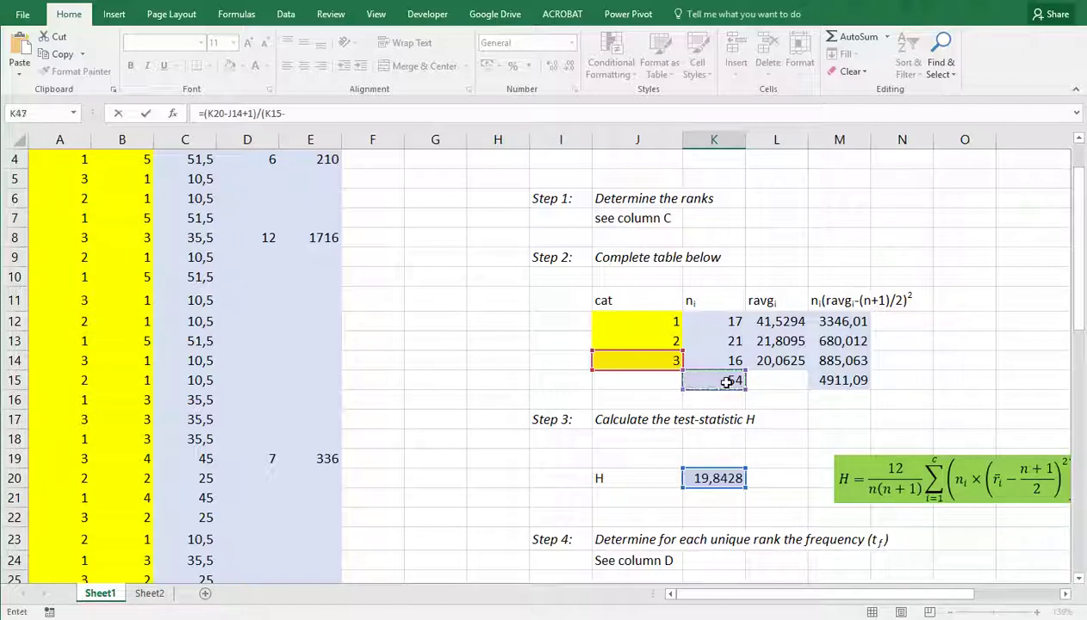
{"action": "scroll", "coordinate": [726, 383], "scroll_direction": "down", "scroll_amount": 8}
{"action": "scroll", "coordinate": [726, 384], "scroll_direction": "up", "scroll_amount": 5}
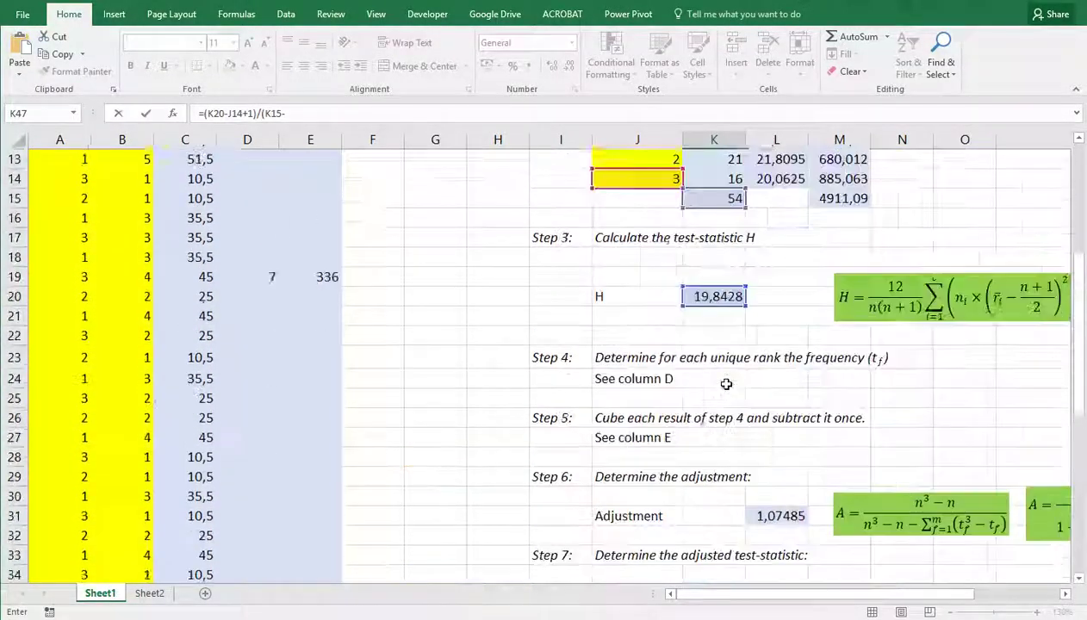
{"action": "scroll", "coordinate": [726, 385], "scroll_direction": "up", "scroll_amount": 2}
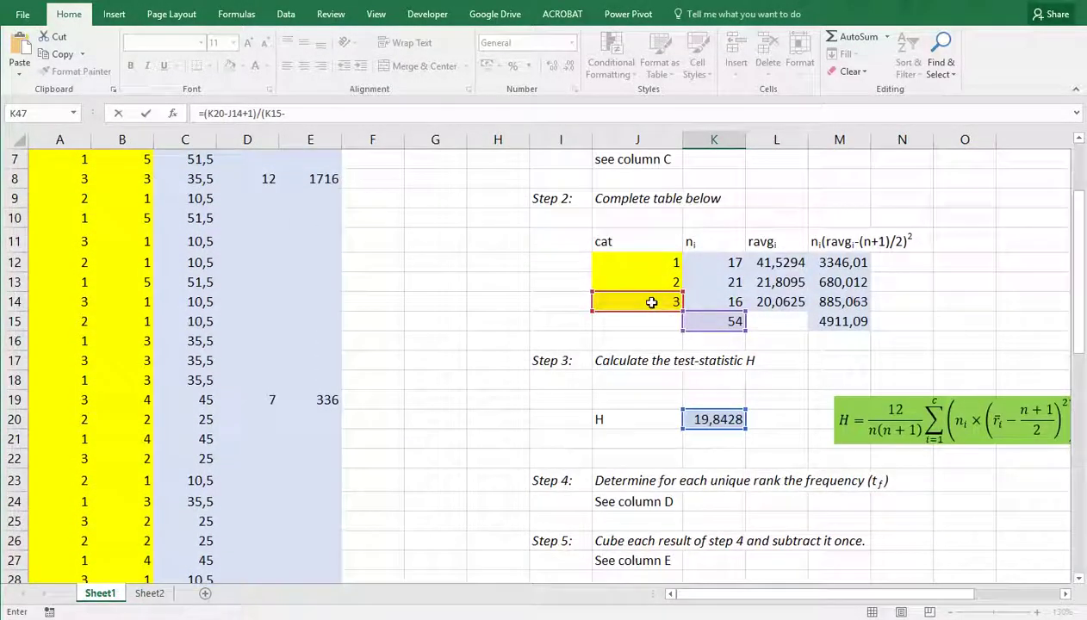
{"action": "left_click", "coordinate": [651, 301]}
Close K47's formula, then copy it to K48 with K35 replacing K20, giving 0,37898.
{"action": "type", "text": ")"}
{"action": "key", "text": "Return"}
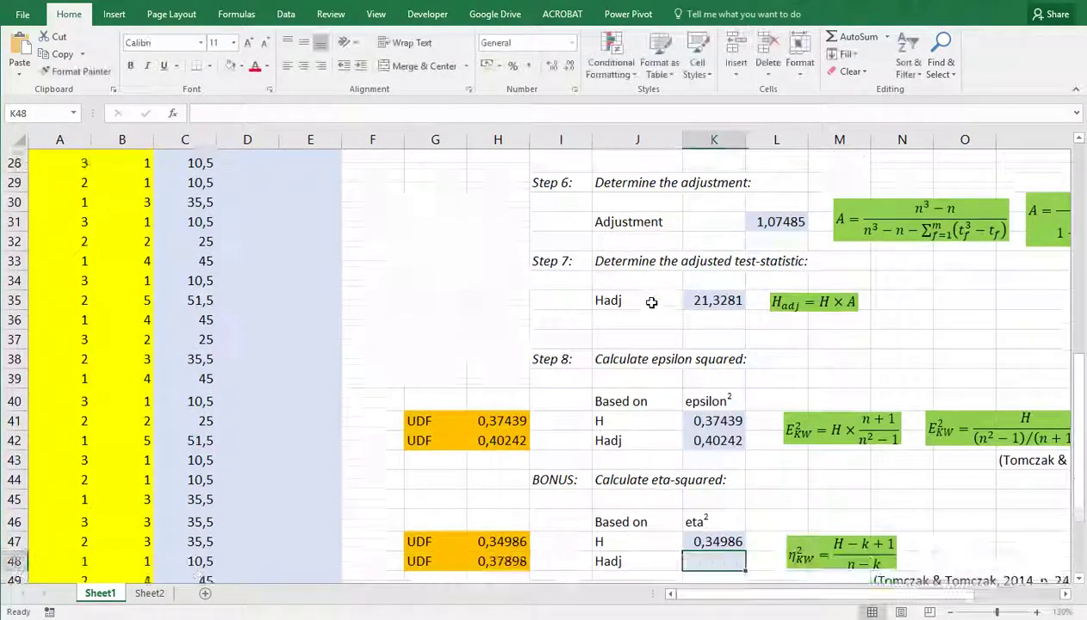
{"action": "key", "text": "Up"}
{"action": "key", "text": "F2"}
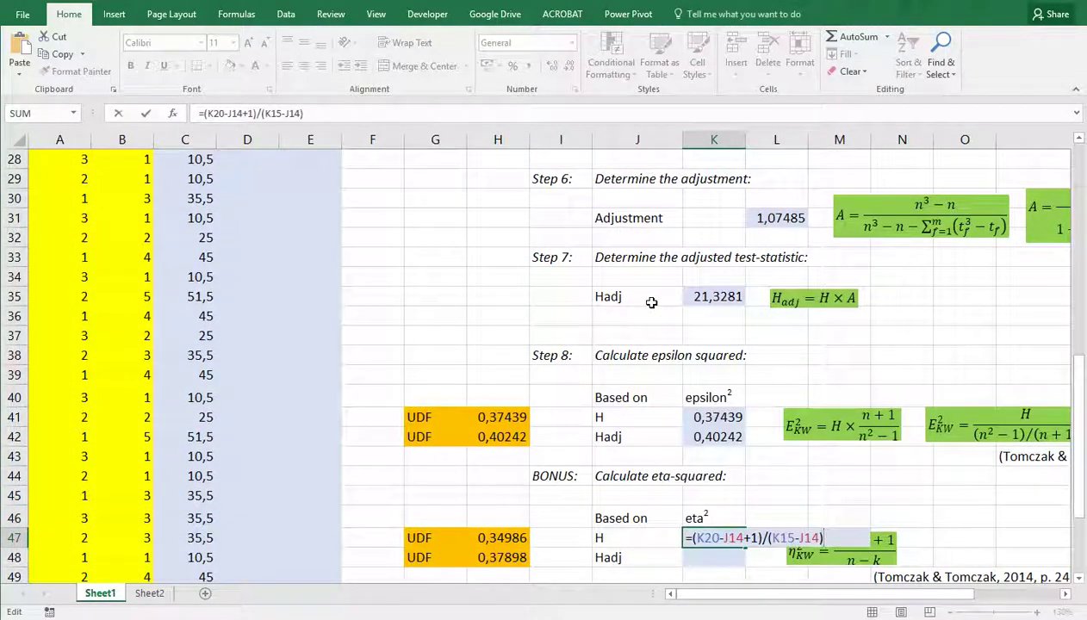
{"action": "key", "text": "Home"}
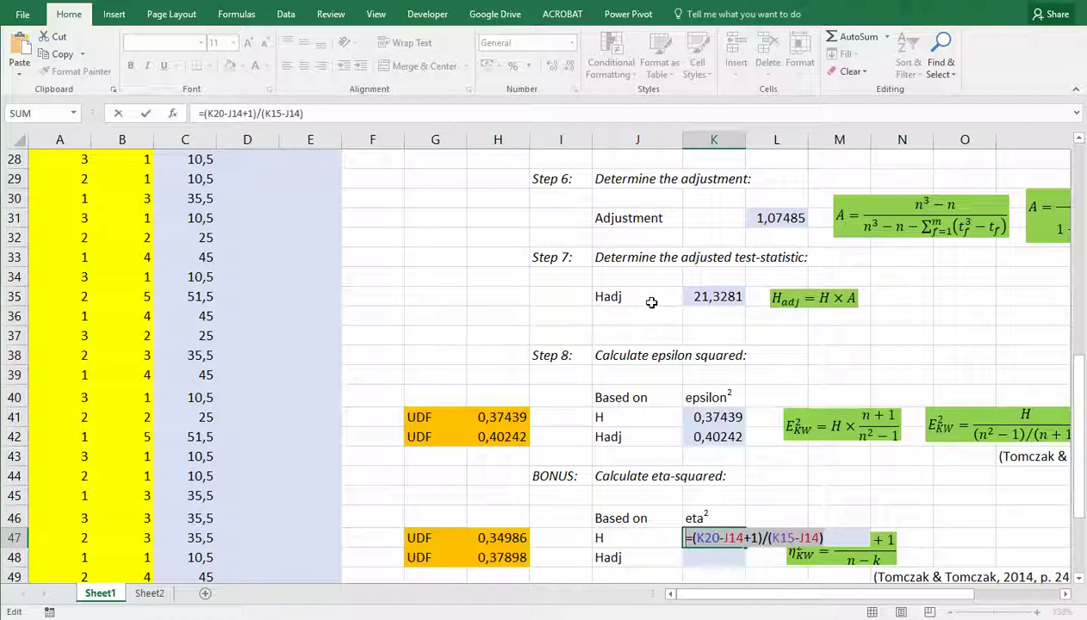
{"action": "key", "text": "Return"}
{"action": "type", "text": "=(K20-J14+1)/(K15-J14)"}
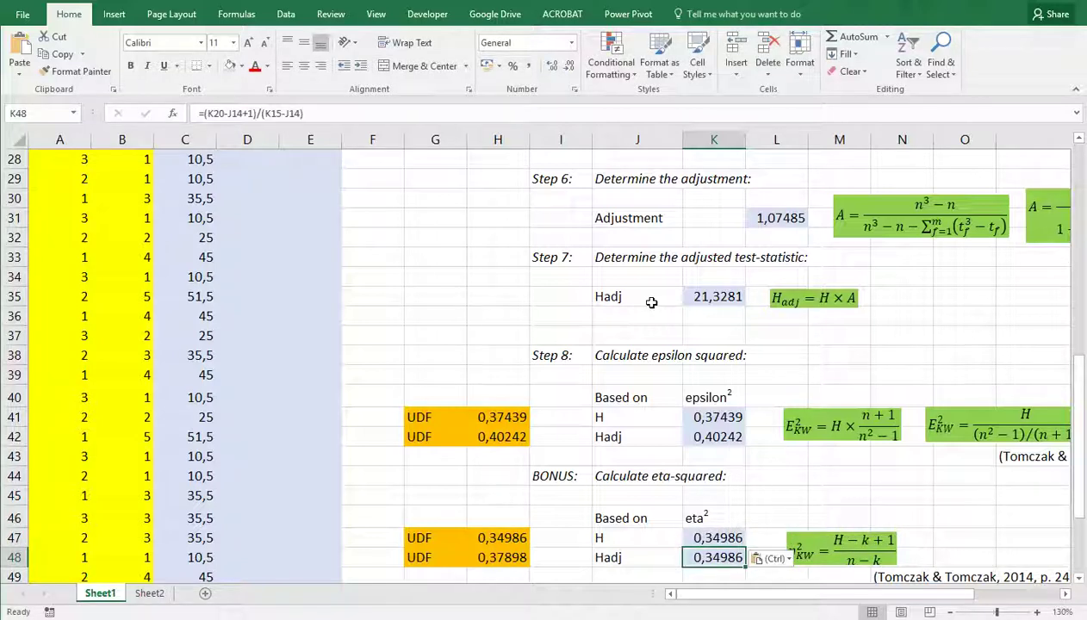
{"action": "key", "text": "F2"}
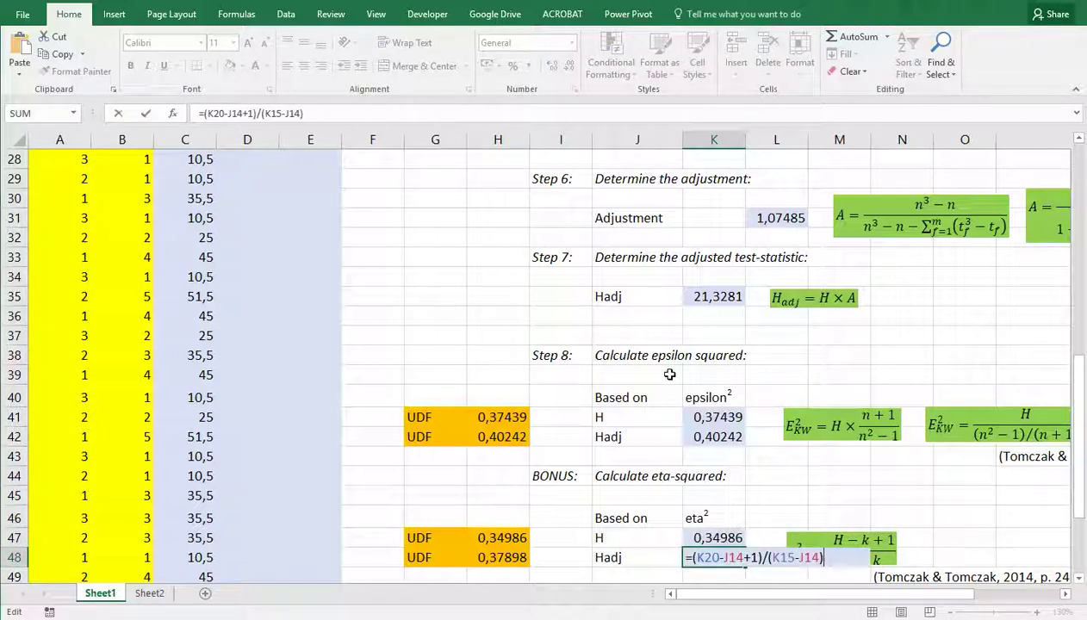
{"action": "double_click", "coordinate": [707, 557]}
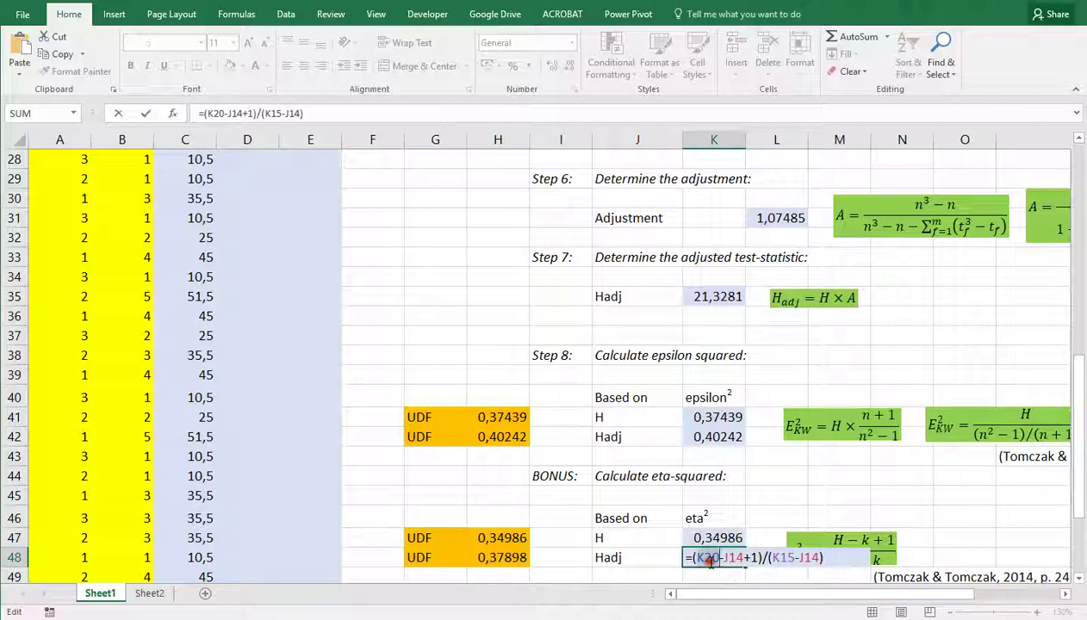
{"action": "left_click", "coordinate": [712, 297]}
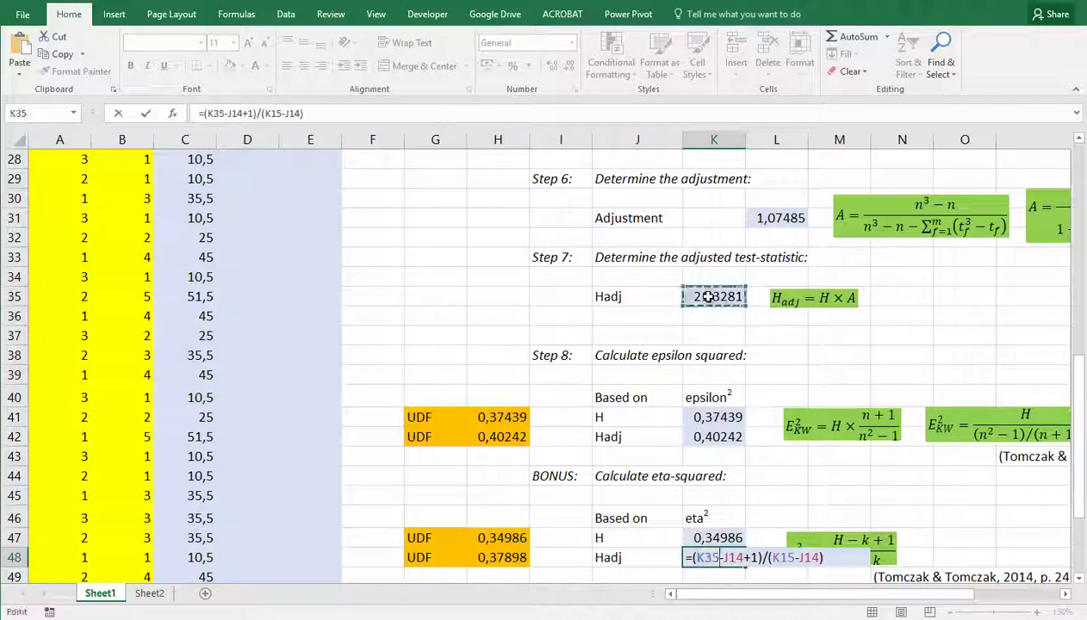
{"action": "key", "text": "Return"}
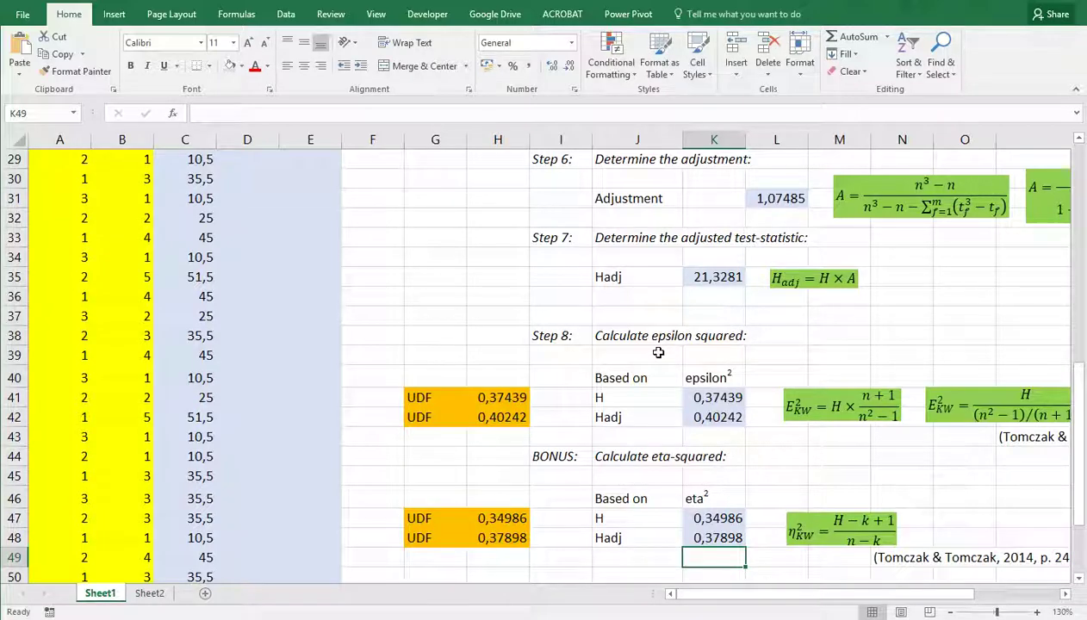
{"action": "scroll", "coordinate": [658, 353], "scroll_direction": "up", "scroll_amount": 5}
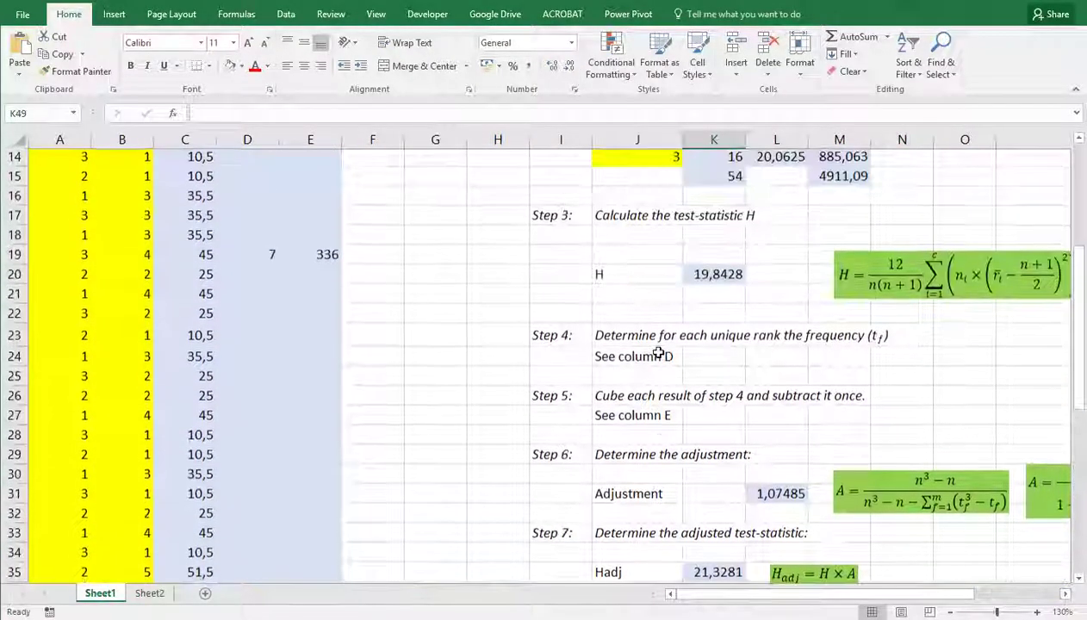
{"action": "scroll", "coordinate": [658, 352], "scroll_direction": "up", "scroll_amount": 1}
{"action": "scroll", "coordinate": [658, 352], "scroll_direction": "down", "scroll_amount": 5}
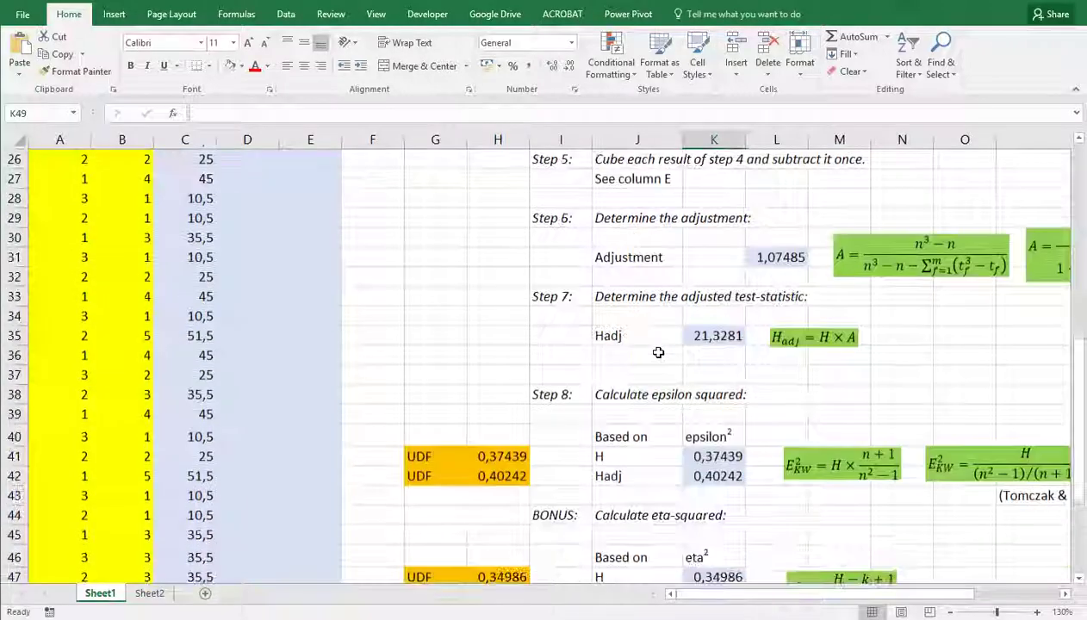
{"action": "scroll", "coordinate": [658, 353], "scroll_direction": "down", "scroll_amount": 1}
{"action": "scroll", "coordinate": [658, 352], "scroll_direction": "down", "scroll_amount": 1}
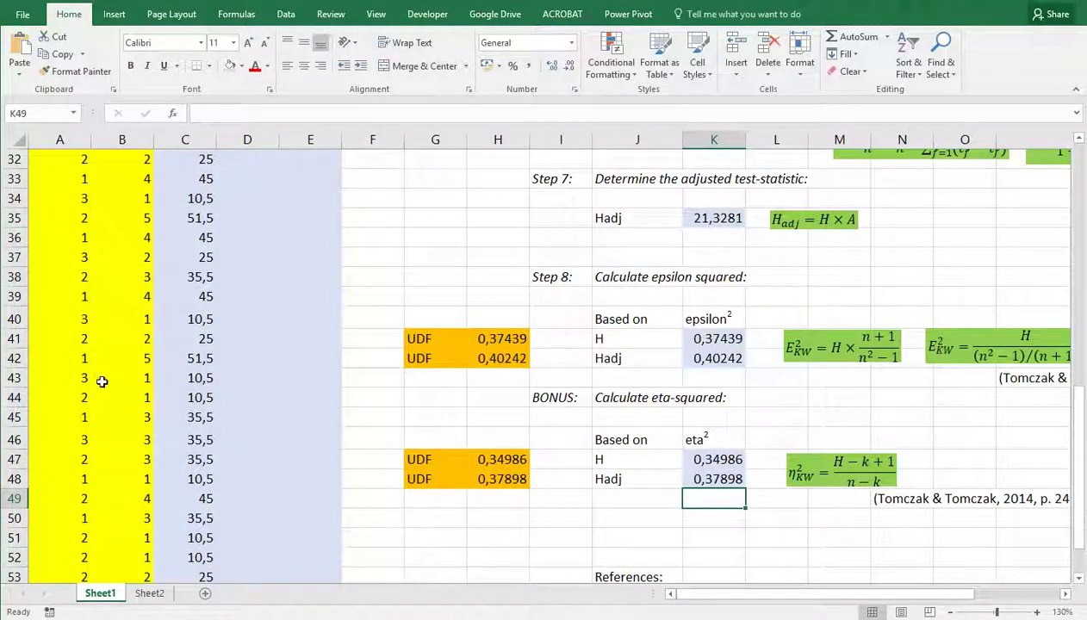
{"action": "double_click", "coordinate": [485, 338]}
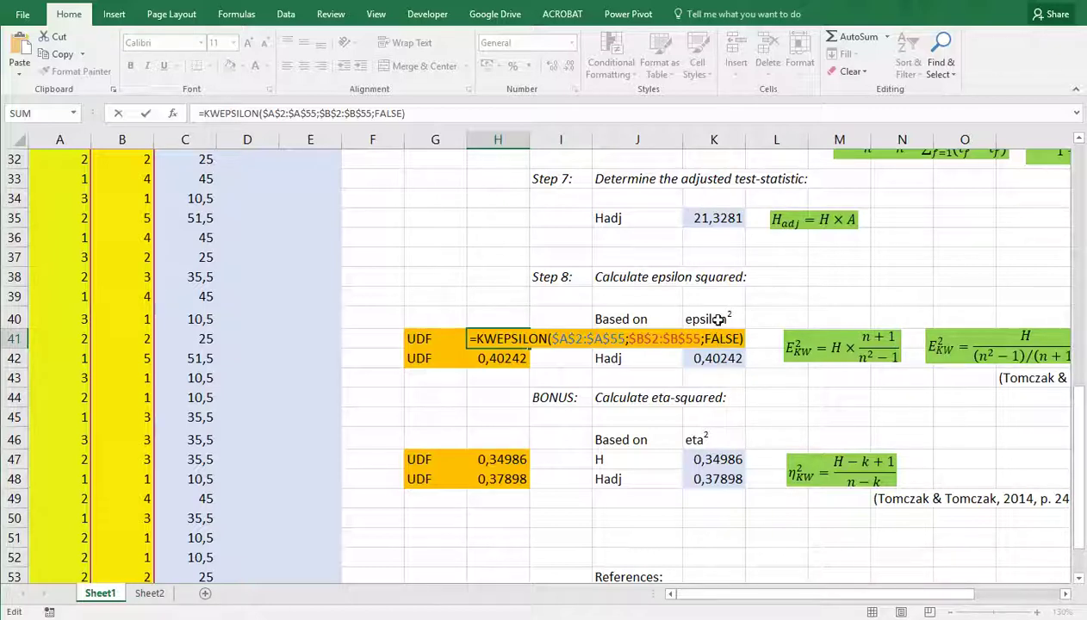
{"action": "key", "text": "Return"}
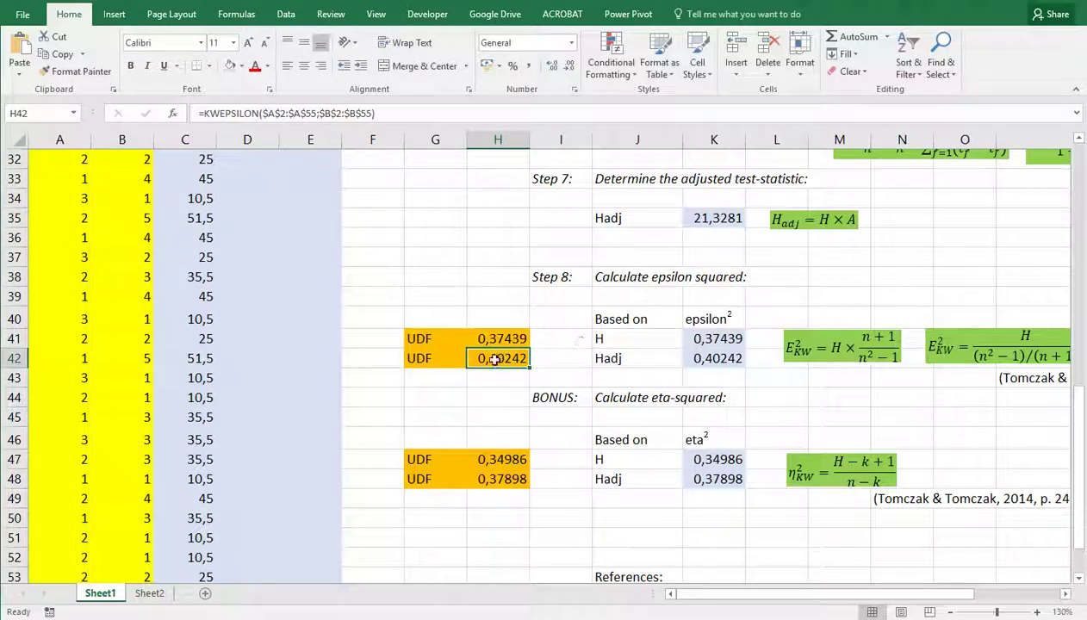
{"action": "double_click", "coordinate": [495, 360]}
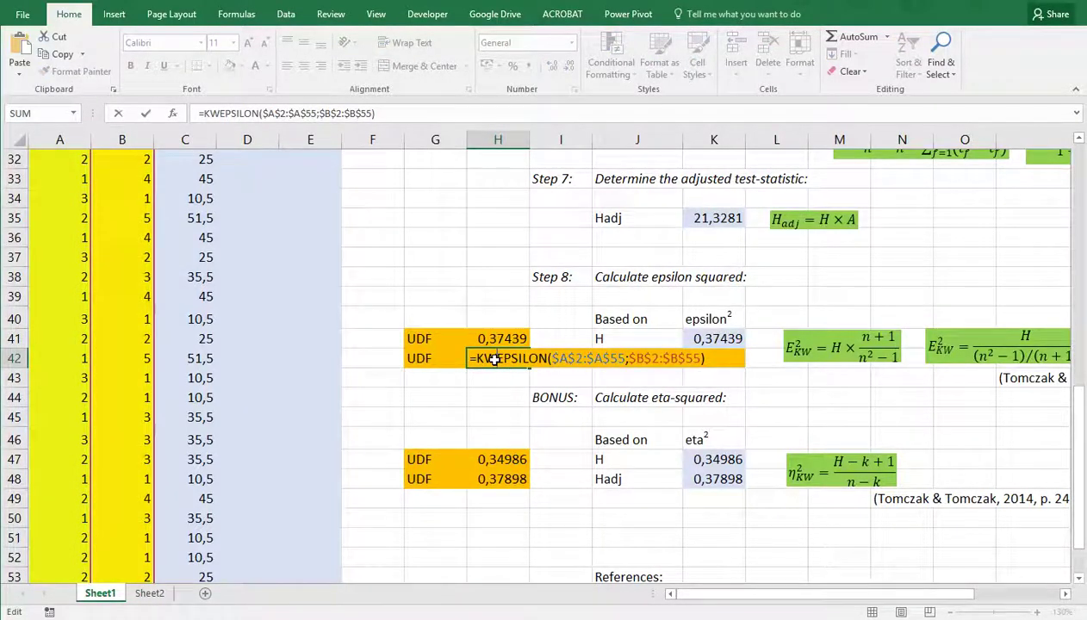
{"action": "key", "text": "Return"}
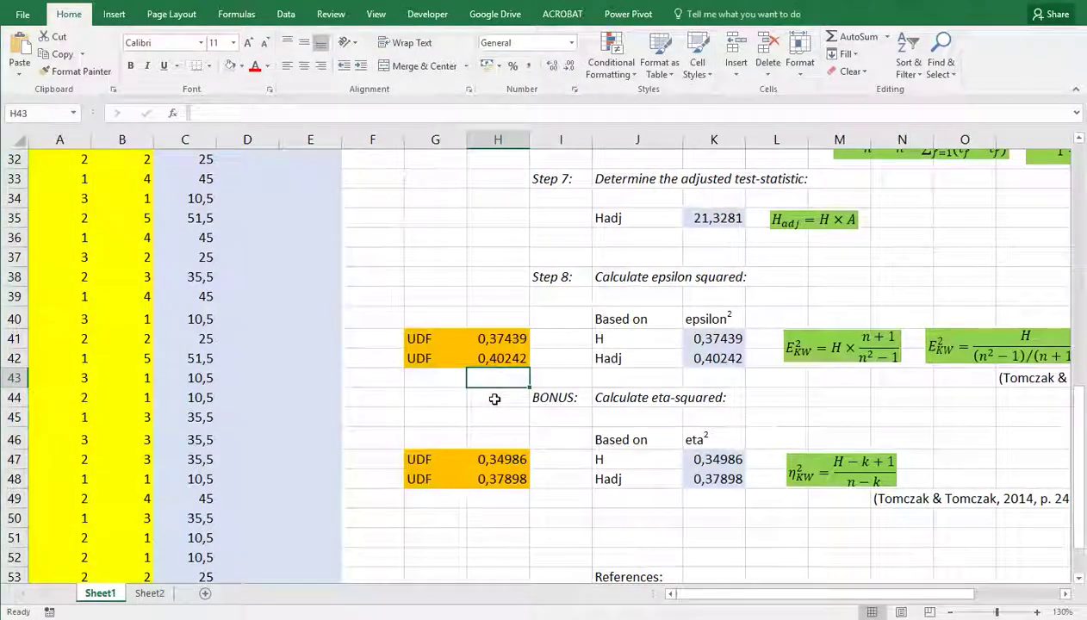
{"action": "scroll", "coordinate": [494, 398], "scroll_direction": "down", "scroll_amount": 1}
{"action": "double_click", "coordinate": [495, 401]}
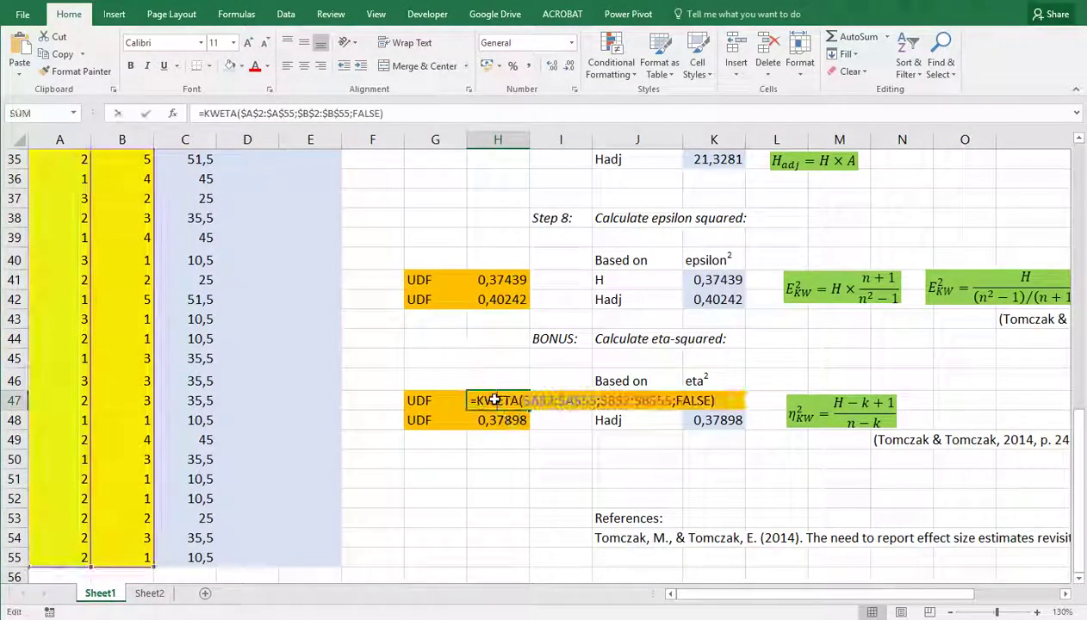
{"action": "key", "text": "Return"}
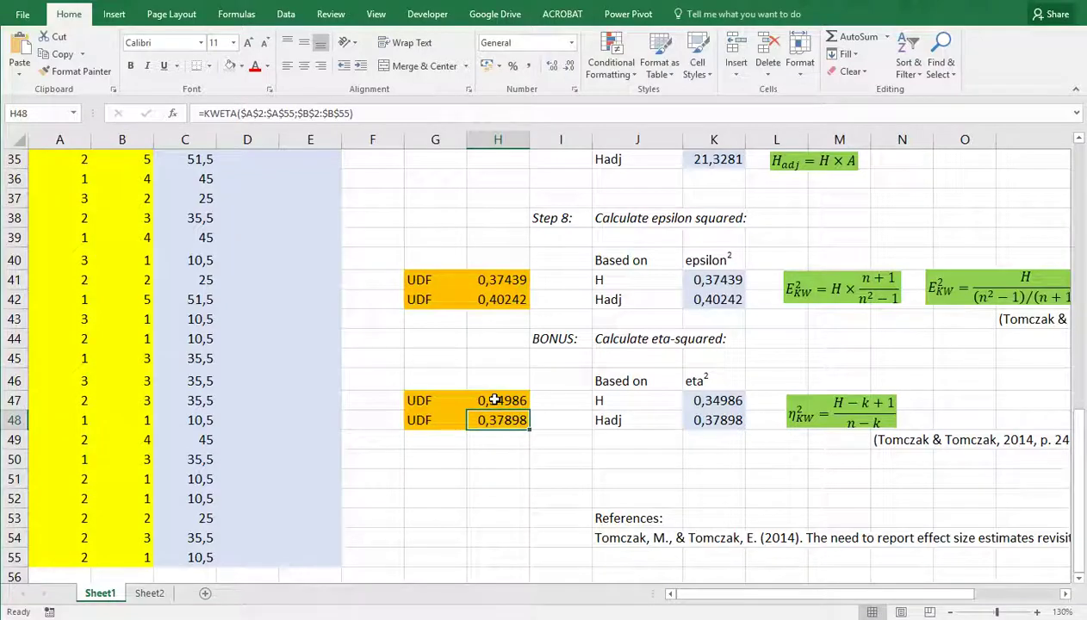
{"action": "scroll", "coordinate": [495, 399], "scroll_direction": "up", "scroll_amount": 10}
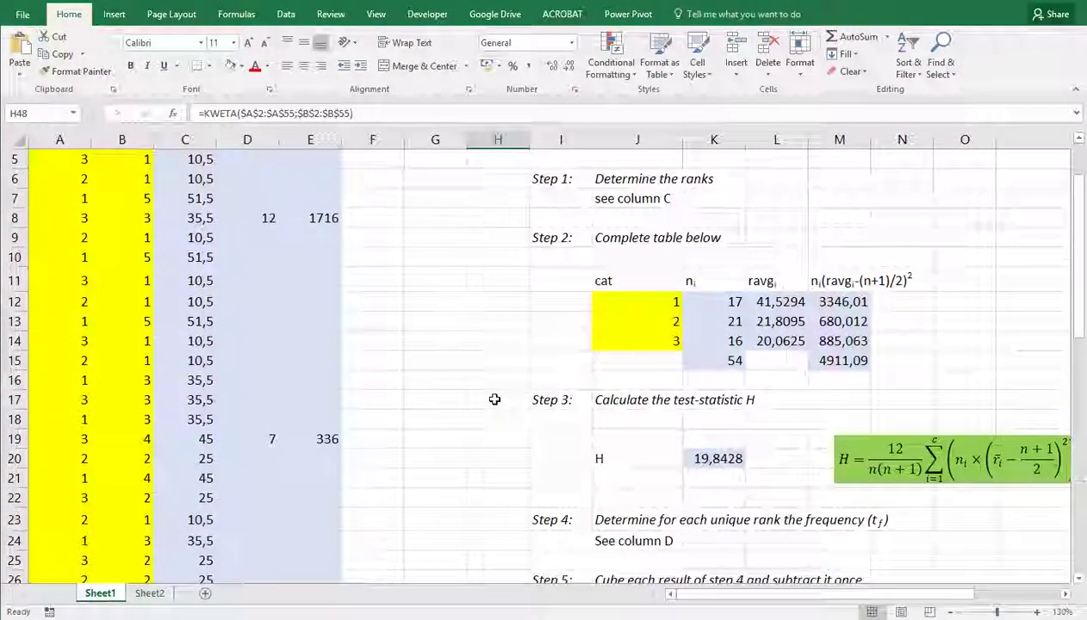
{"action": "scroll", "coordinate": [495, 399], "scroll_direction": "up", "scroll_amount": 2}
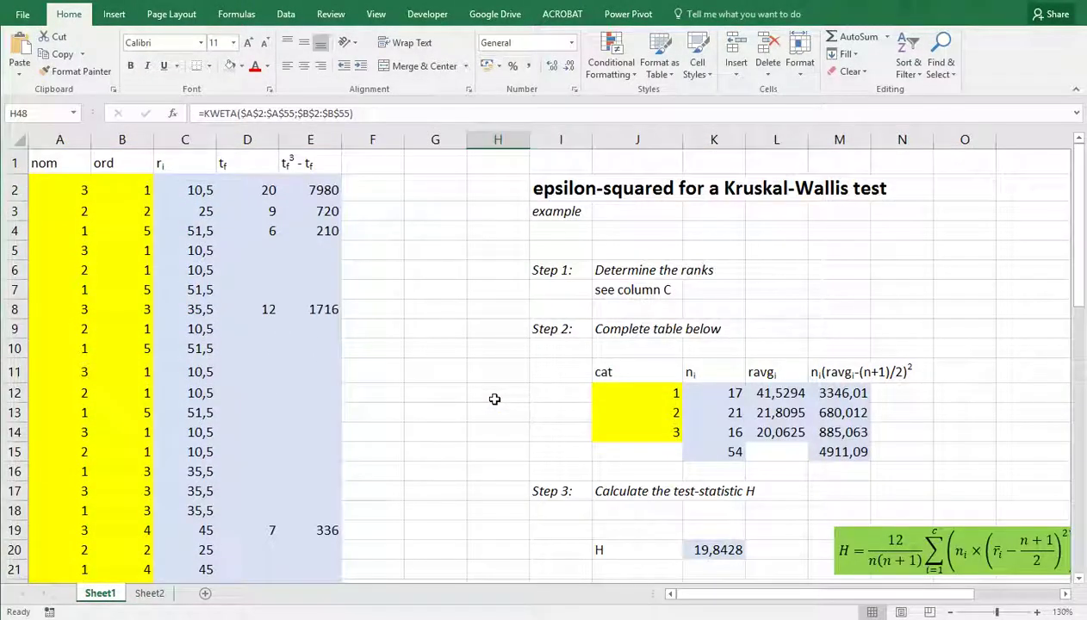